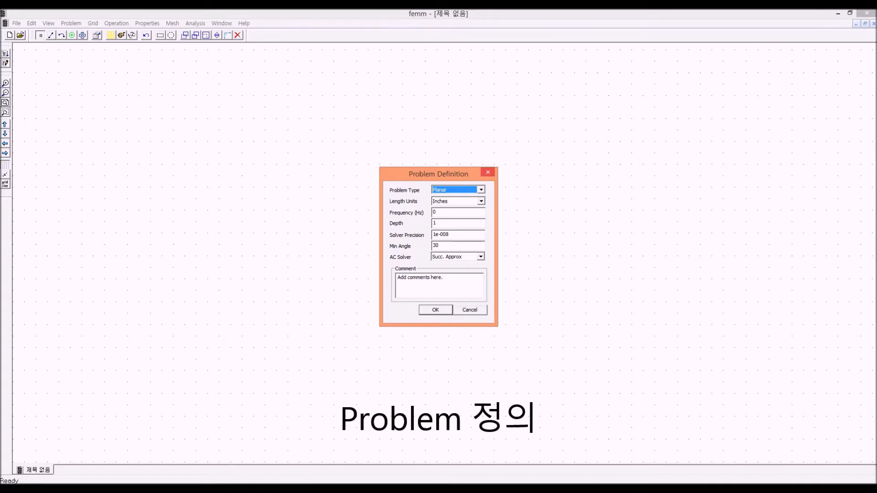
click(481, 190)
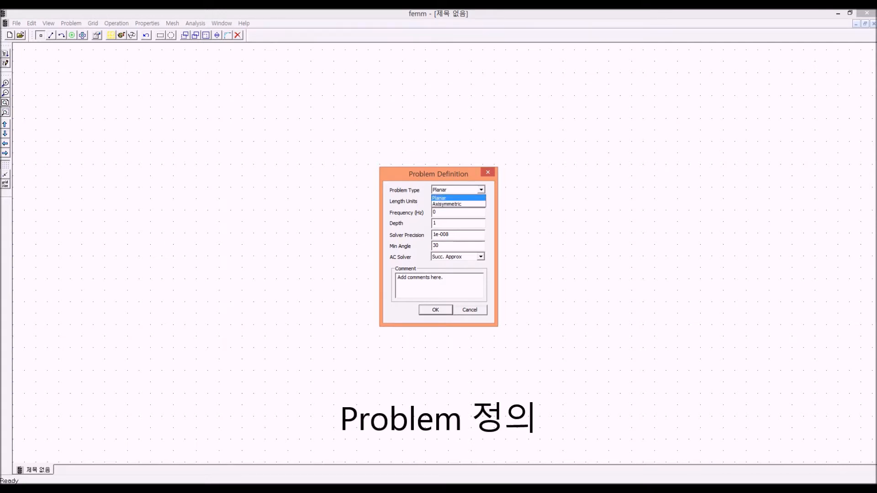
key(Return)
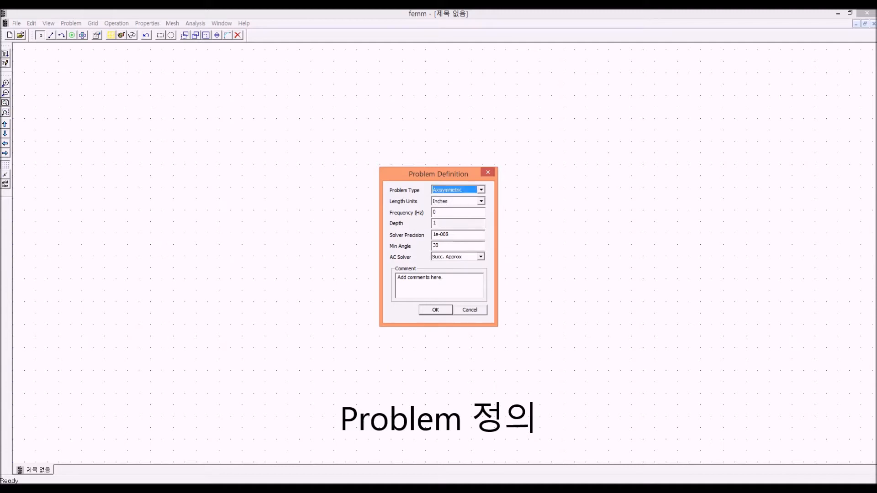
click(481, 190)
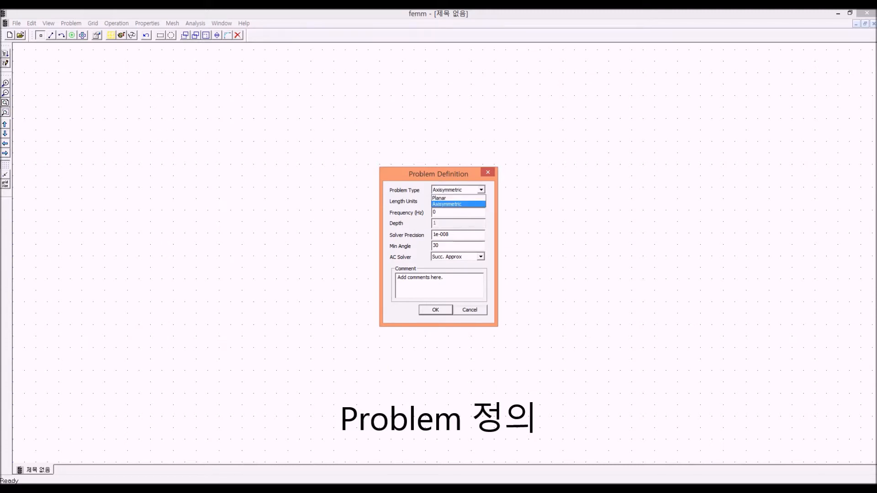
key(Up)
key(Return)
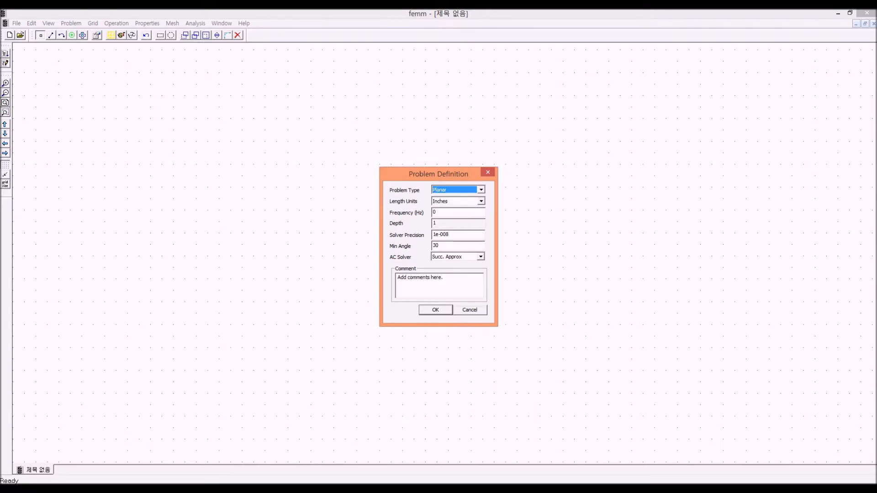
Define the problem as Axisymmetric with length units in Millimeters.
click(481, 190)
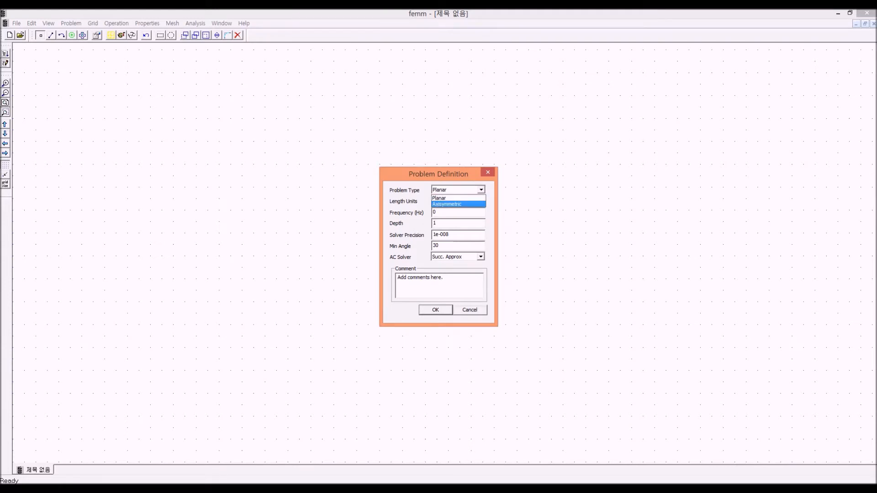
key(Return)
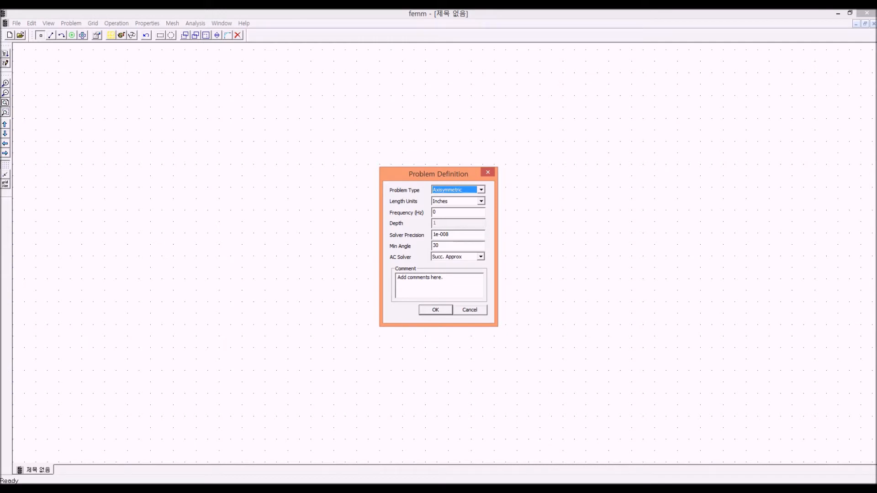
click(481, 201)
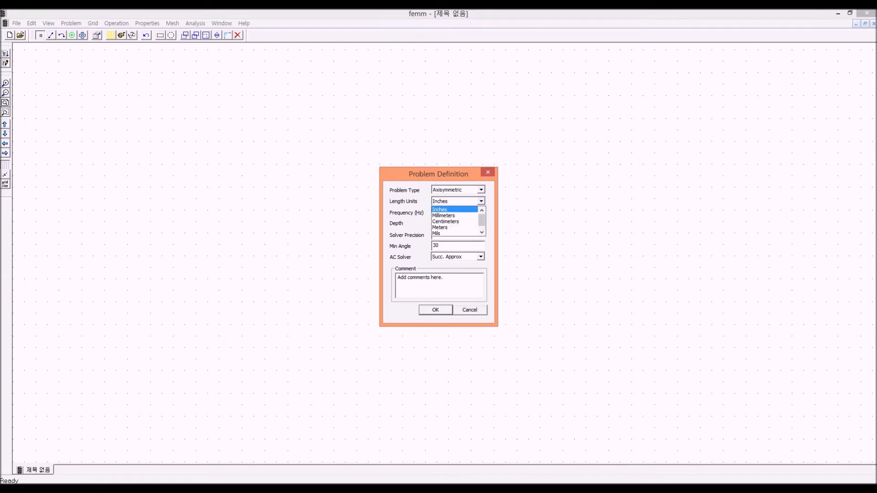
key(Down)
key(Down)
key(Down)
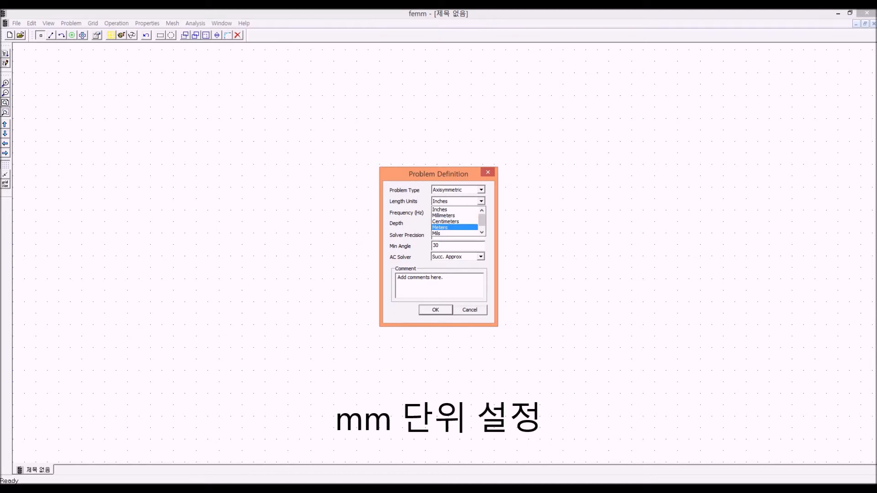
key(Up)
key(Up)
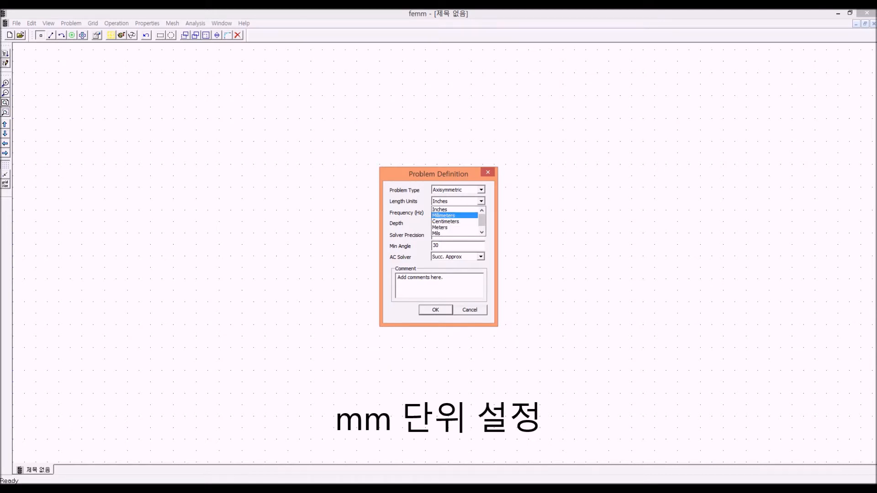
key(Return)
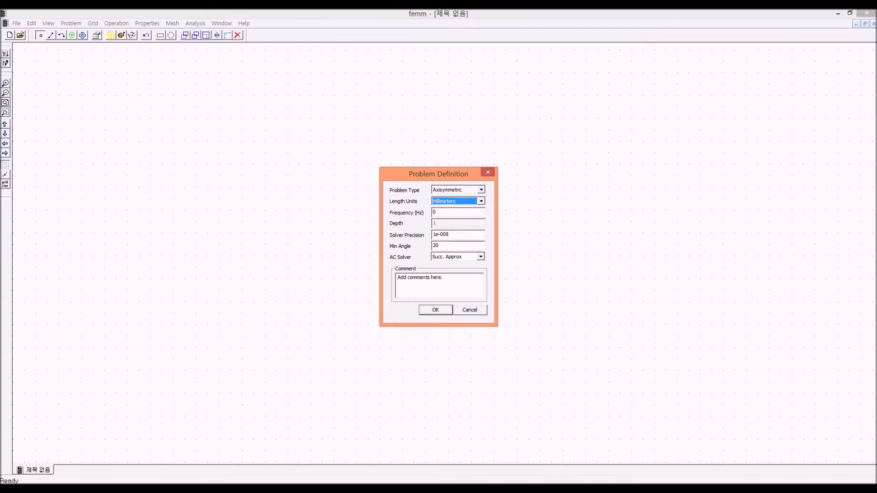
key(Tab)
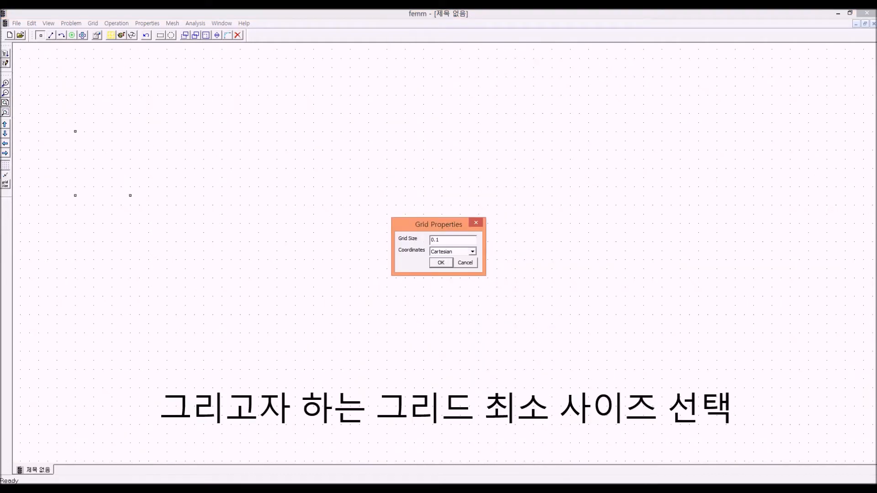
Set the drawing grid size to 1, and reduce it to 0.5.
double_click(434, 239)
double_click(435, 240)
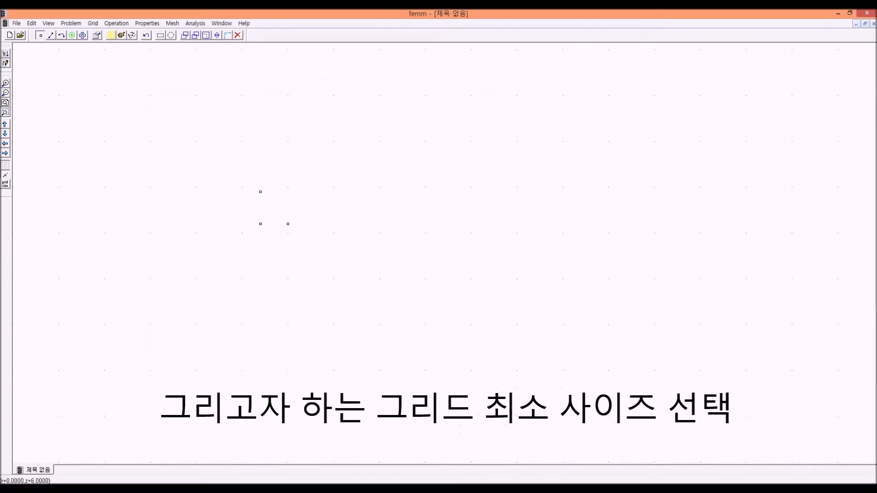
click(5, 184)
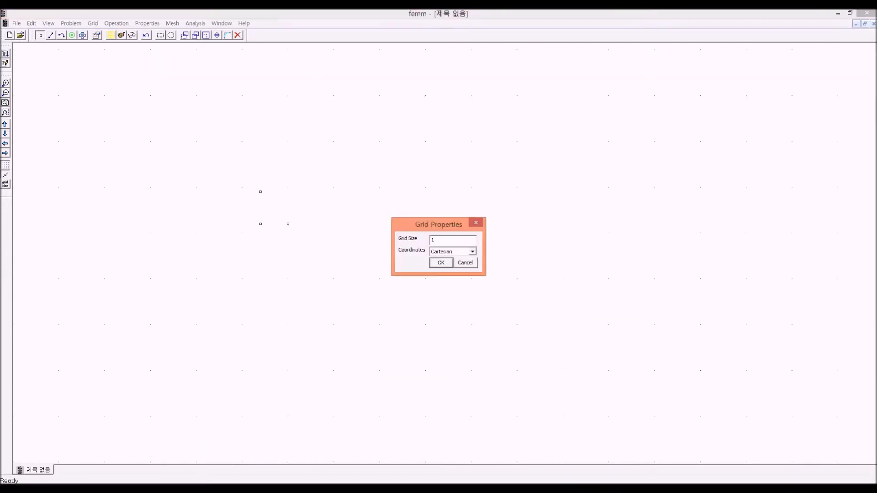
double_click(433, 239)
text(0.5)
key(Return)
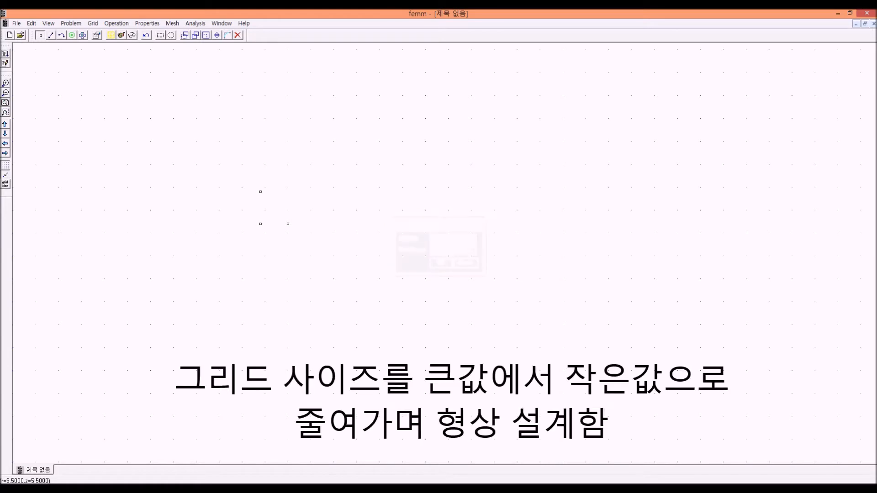
Set the drawing grid size to 0.2.
click(5, 184)
drag(439, 240, 434, 240)
text(.2)
key(Return)
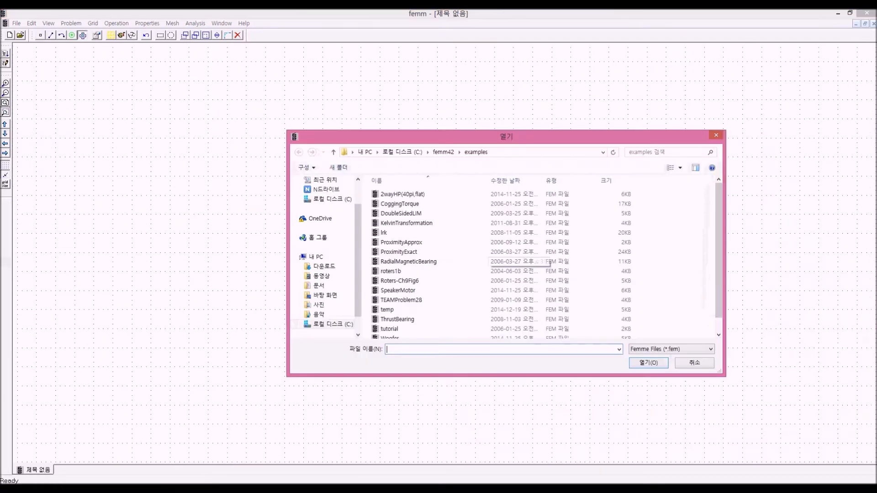
Open the Woofer-simple-boundary example file from the examples folder.
drag(719, 271, 719, 284)
click(412, 334)
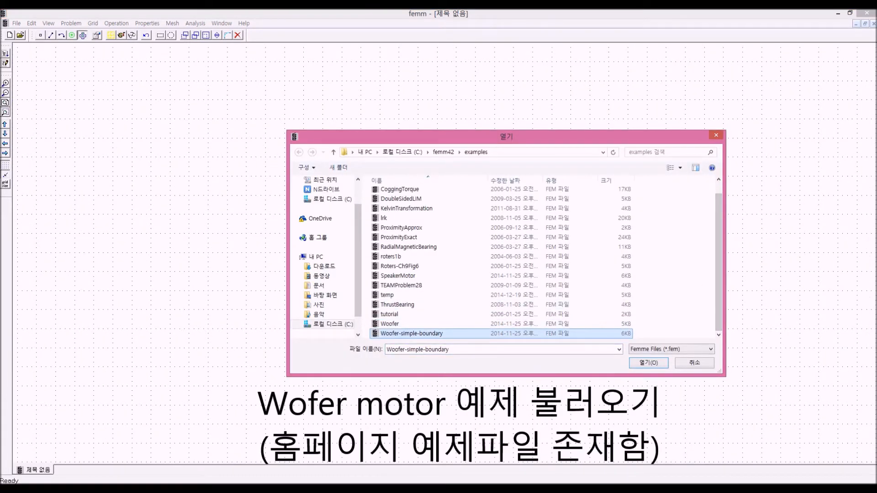
click(658, 364)
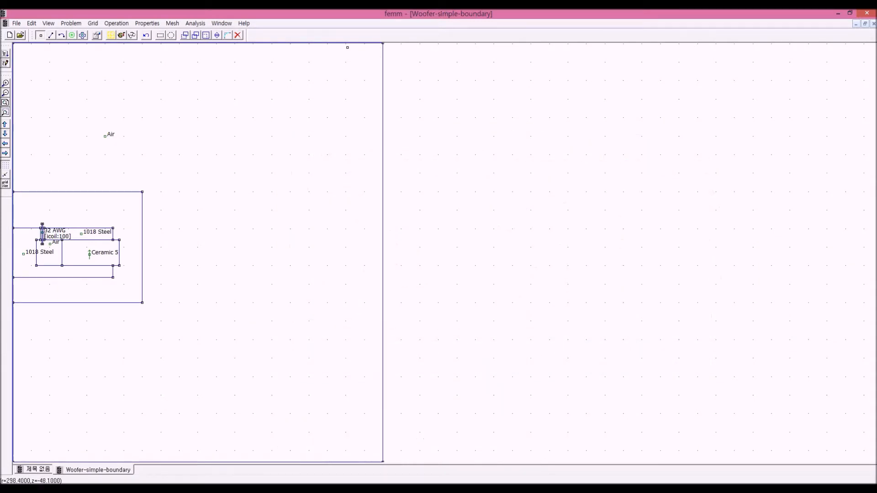
Check the problem type, length units, frequency and solver settings in the woofer model's problem definition.
click(5, 143)
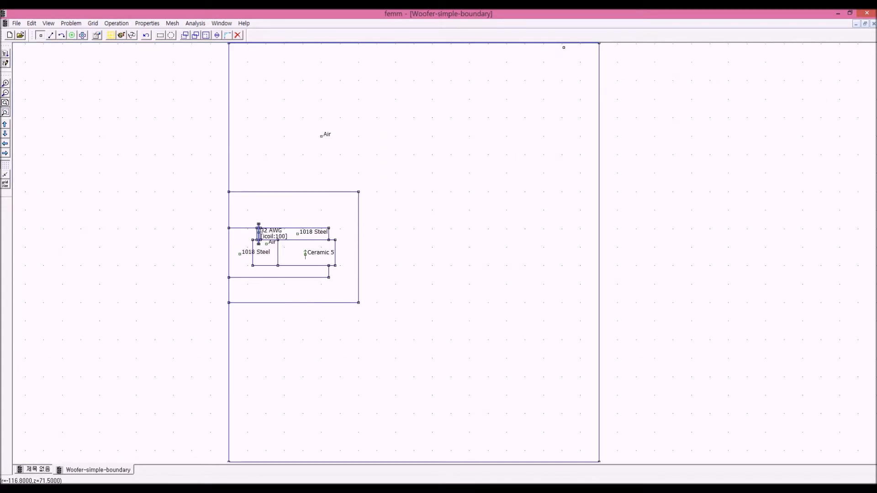
drag(185, 147, 450, 357)
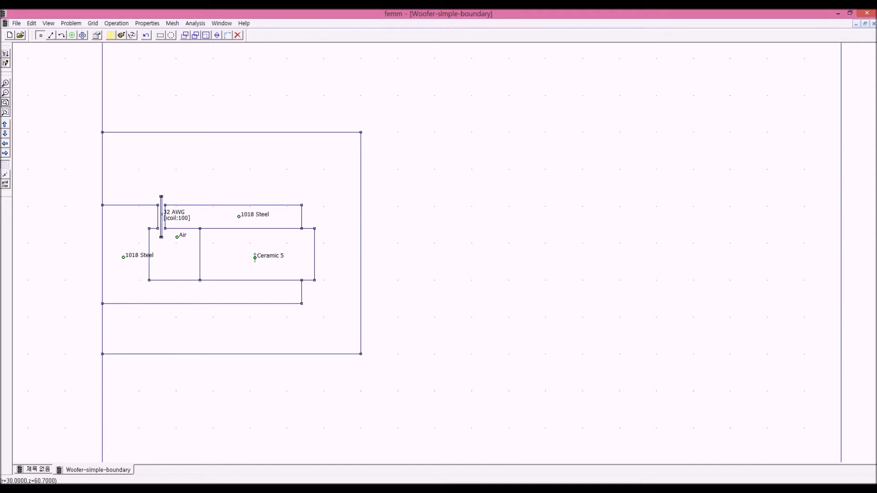
click(147, 23)
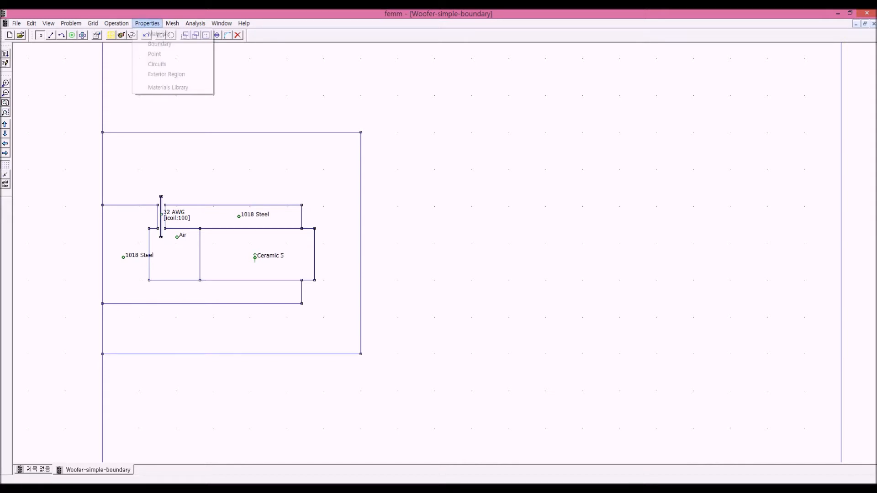
click(71, 23)
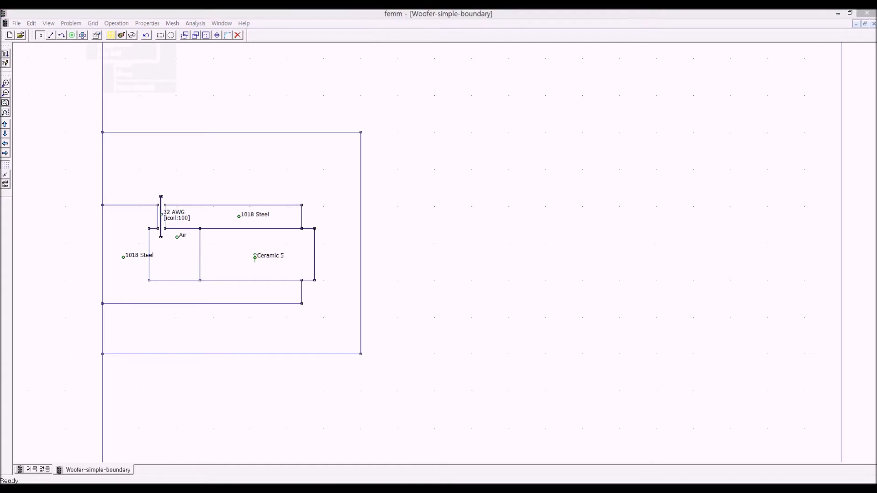
drag(439, 174, 488, 110)
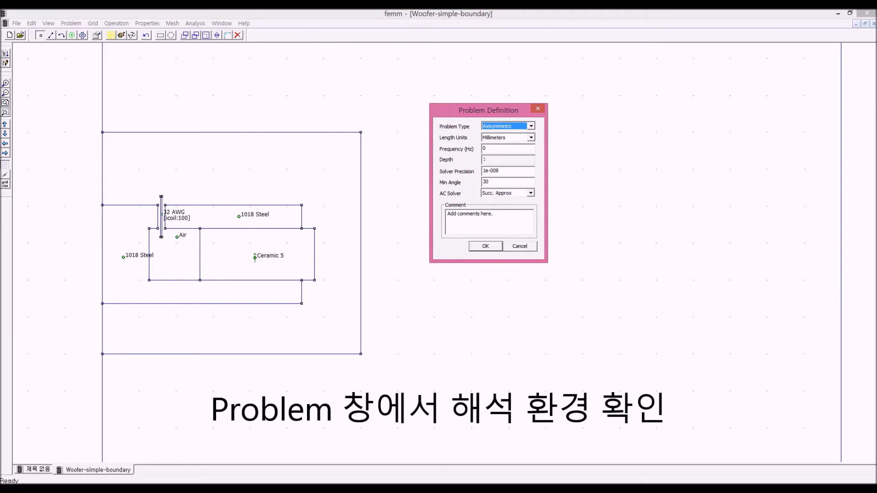
click(485, 246)
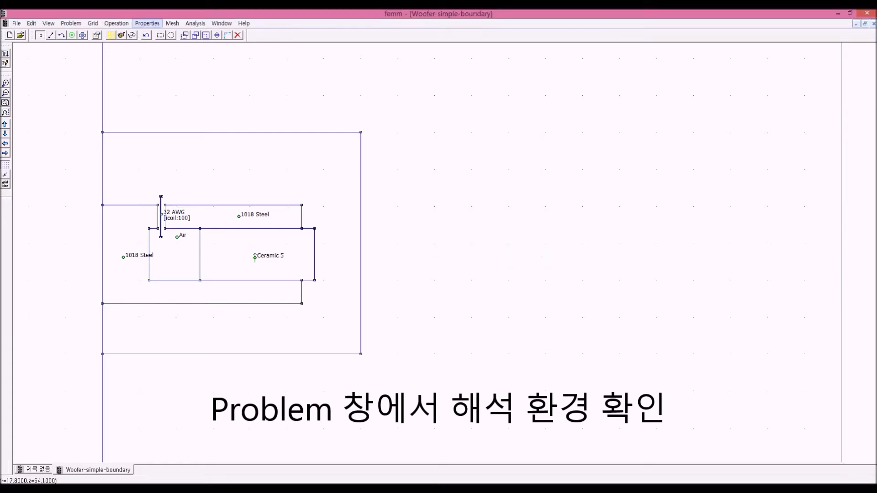
Examine the materials library and the list of materials used in the woofer model.
click(147, 23)
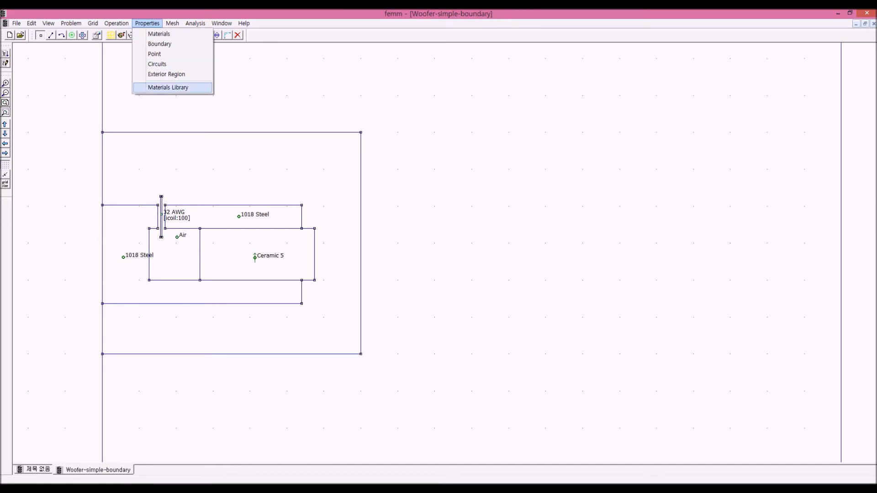
click(168, 87)
drag(439, 173, 563, 104)
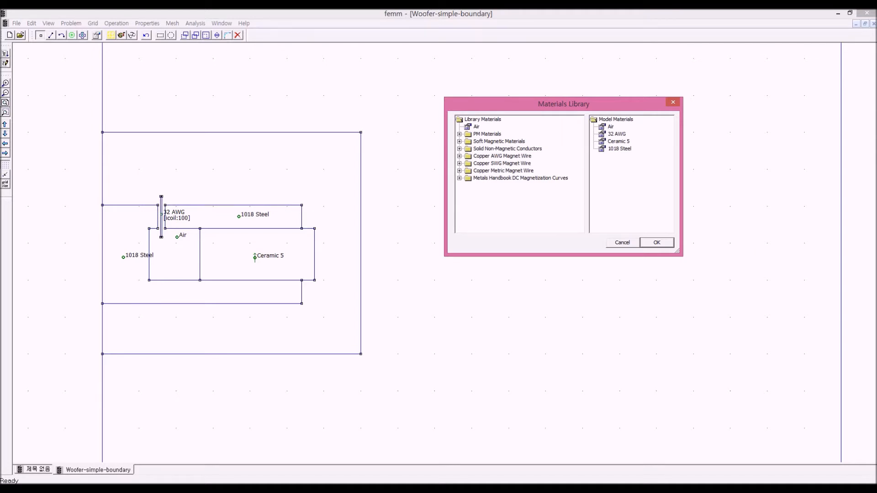
click(656, 243)
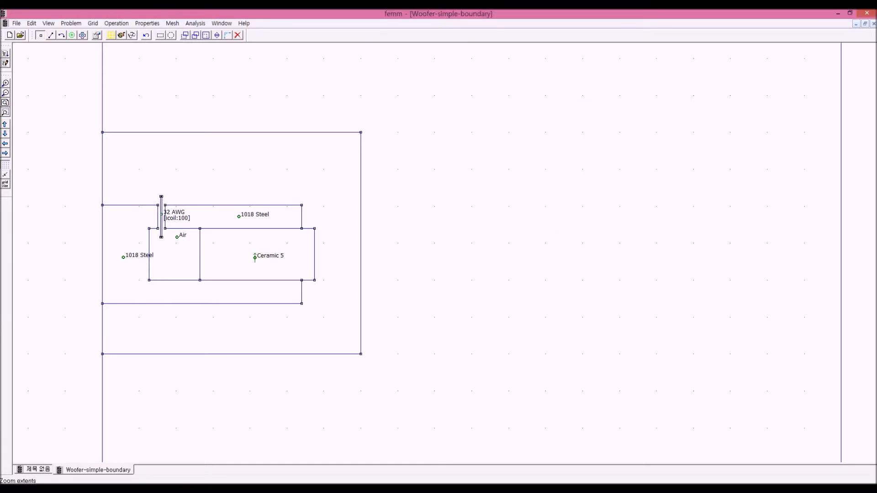
Examine the pbc boundary property and the boundary condition types it offers in the woofer model.
click(6, 102)
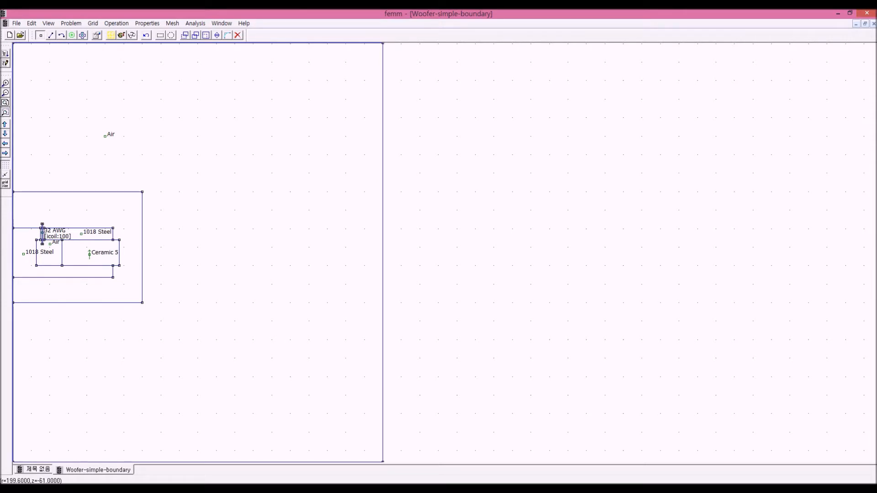
click(6, 92)
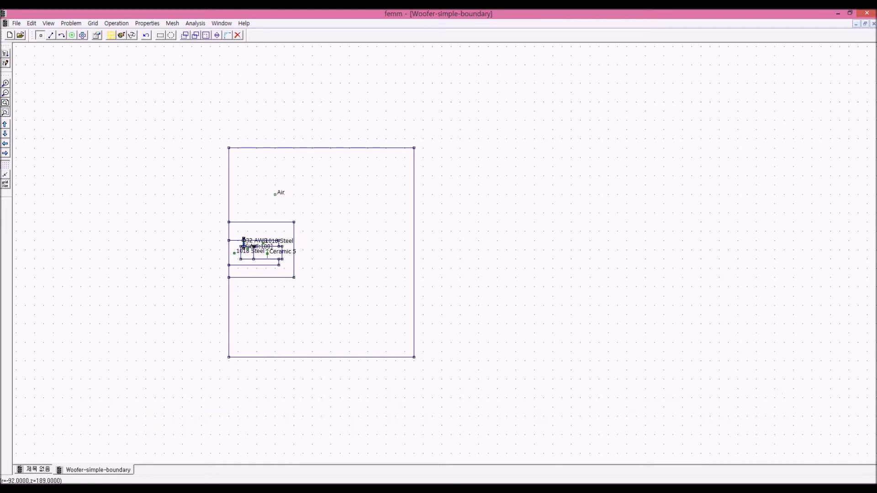
click(147, 23)
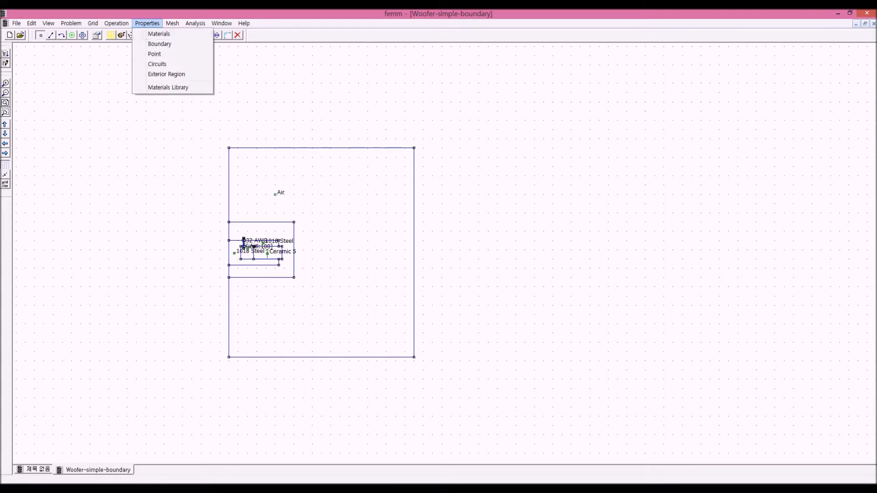
click(159, 44)
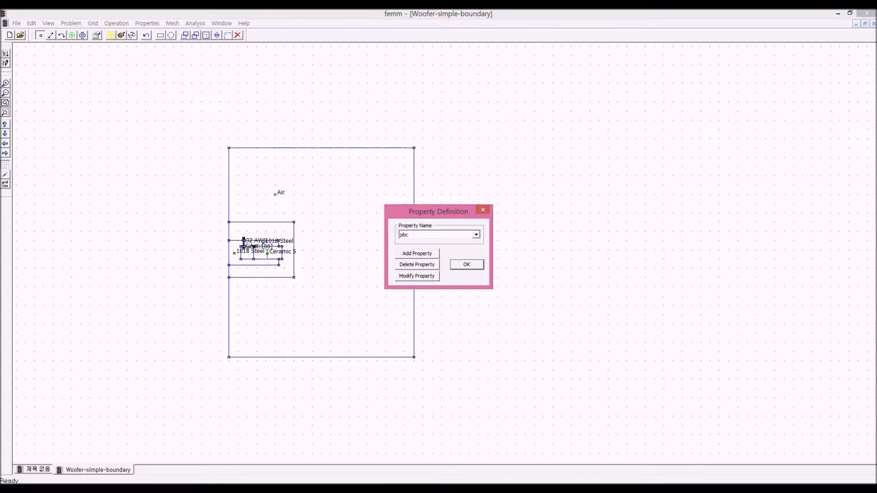
drag(439, 211, 575, 125)
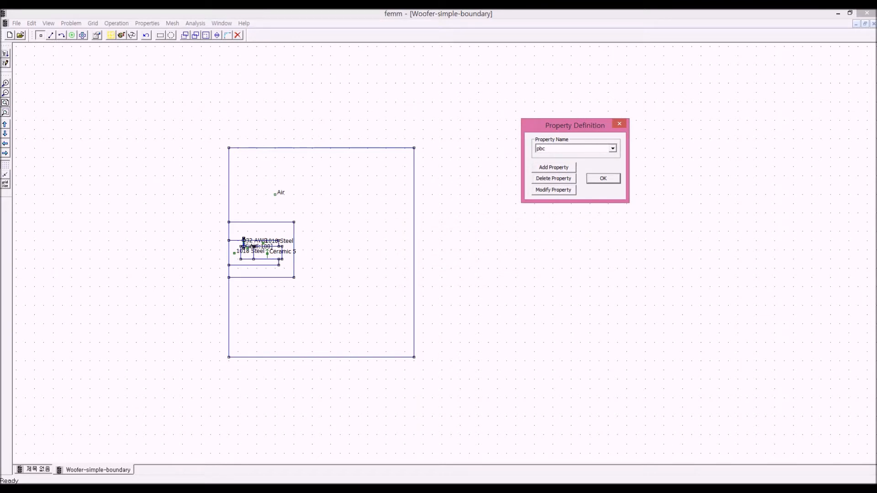
click(554, 190)
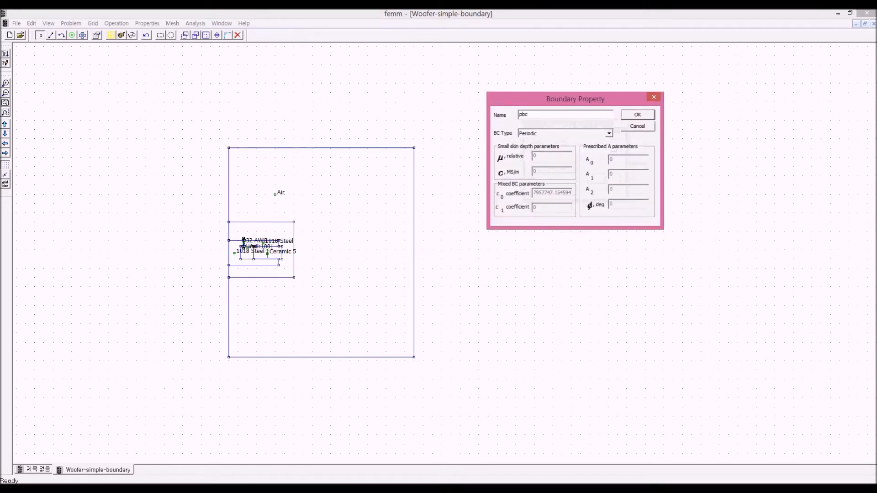
drag(575, 98, 568, 96)
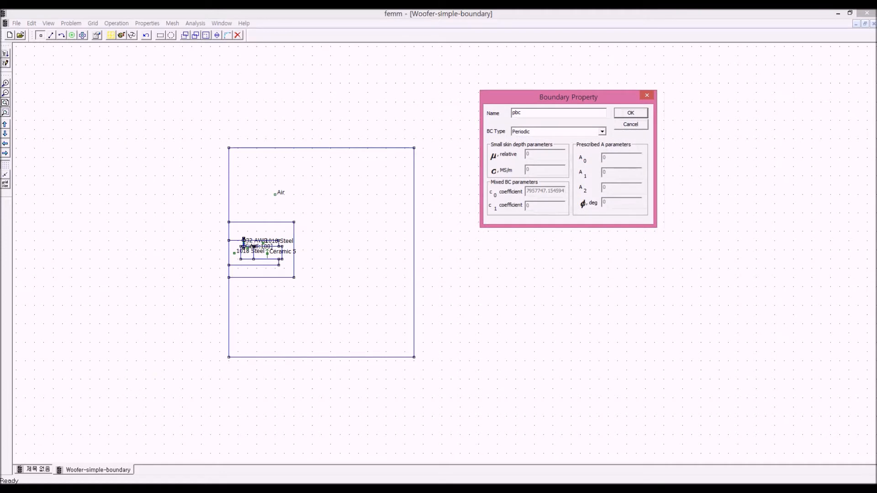
drag(568, 97, 601, 84)
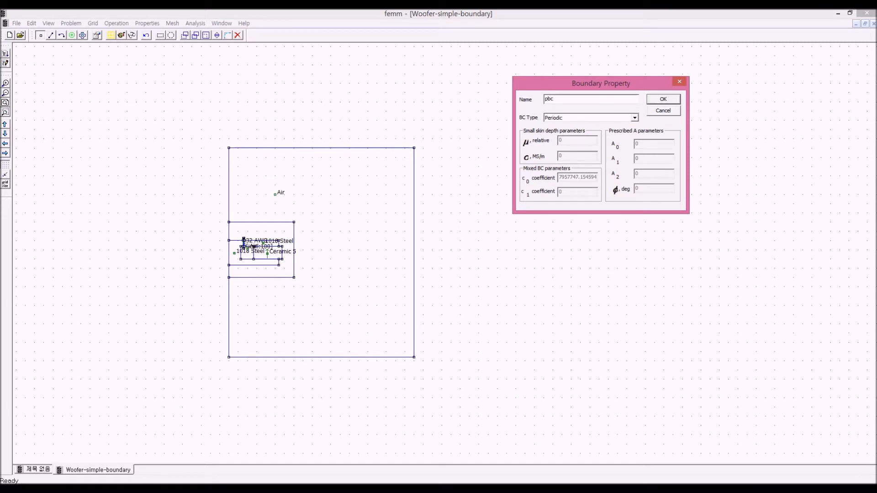
click(635, 118)
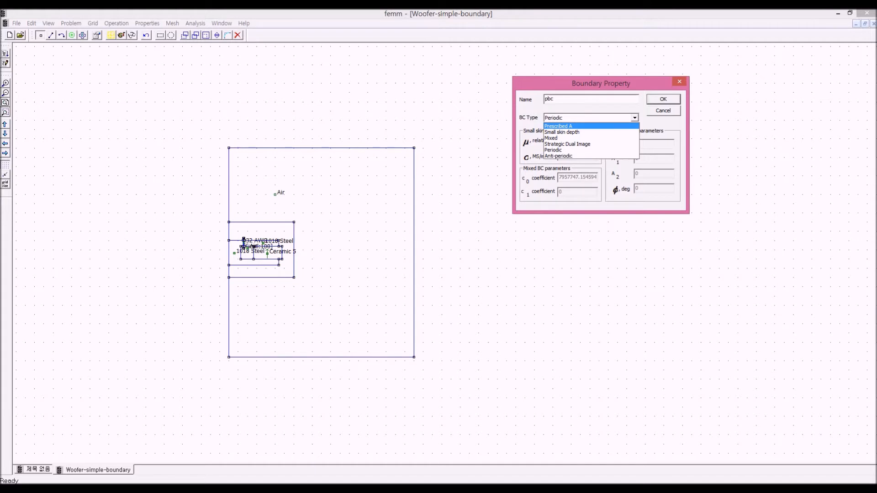
key(Escape)
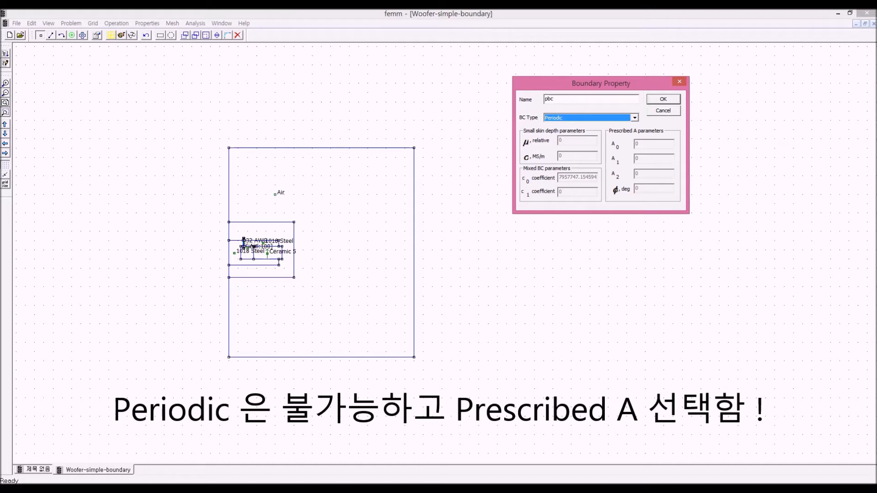
click(663, 99)
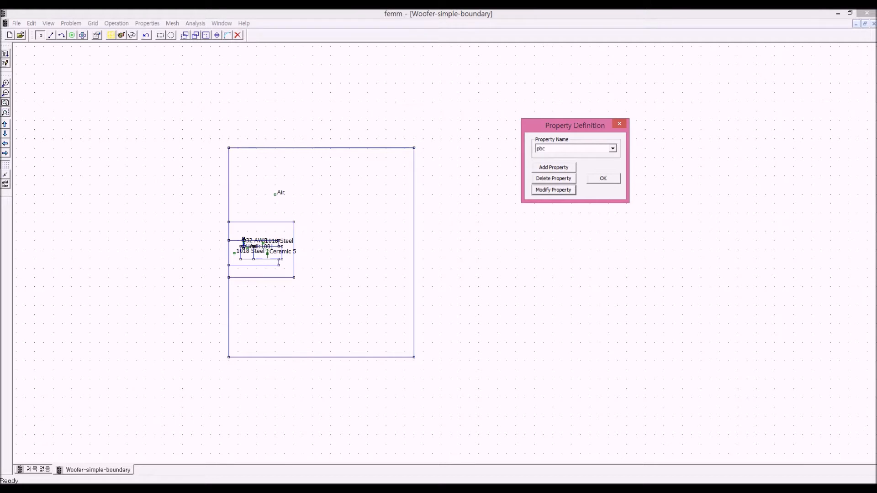
click(603, 179)
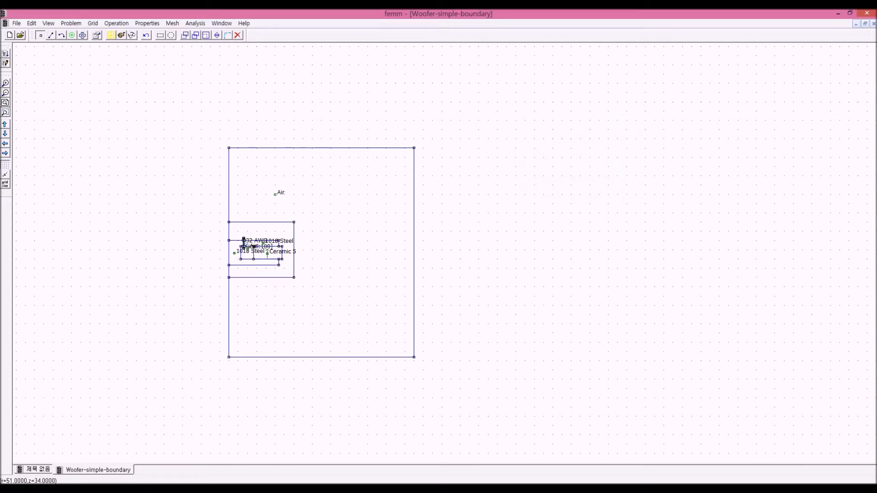
Assign the pbc boundary to the upper, outer and lower segments of the outer air region.
click(51, 36)
right_click(353, 146)
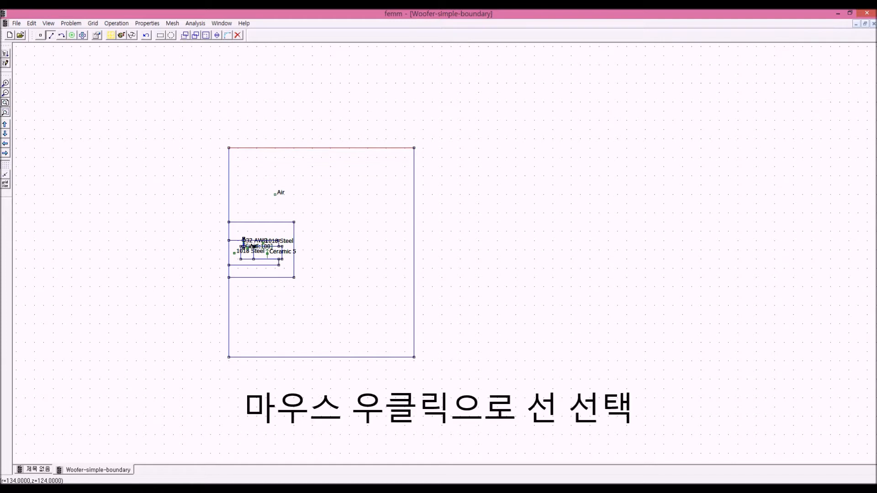
right_click(415, 194)
right_click(367, 364)
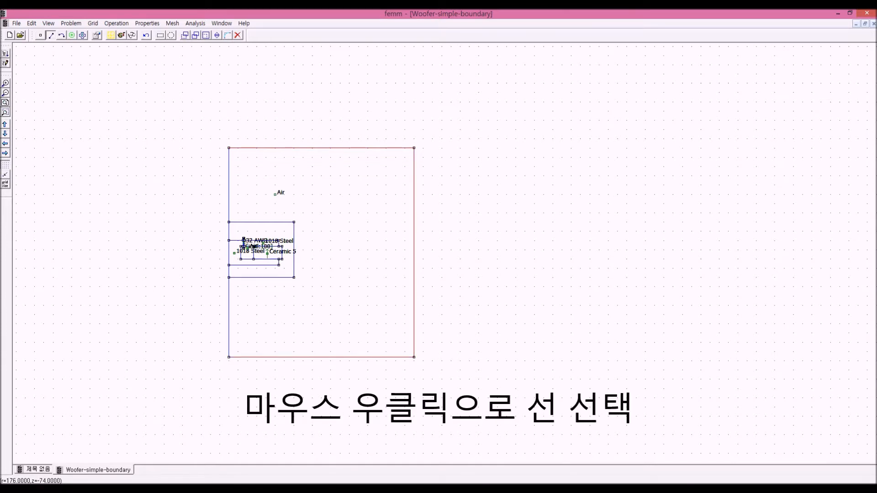
key(space)
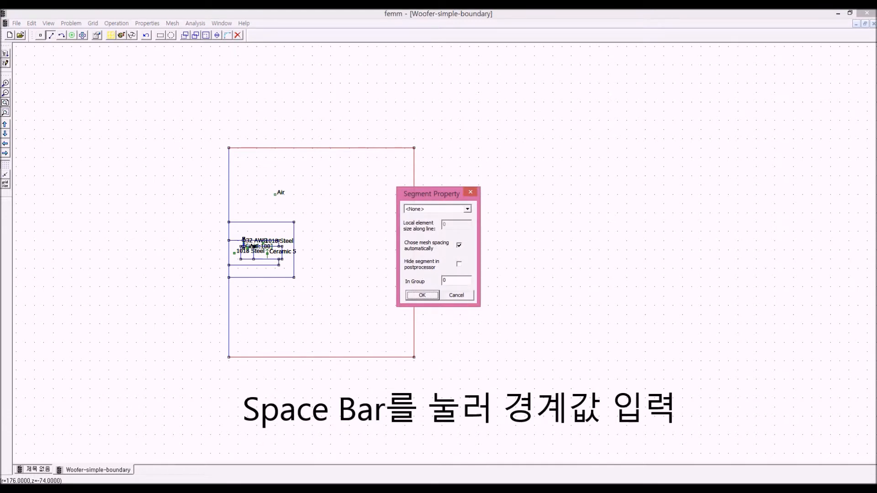
click(467, 209)
click(429, 224)
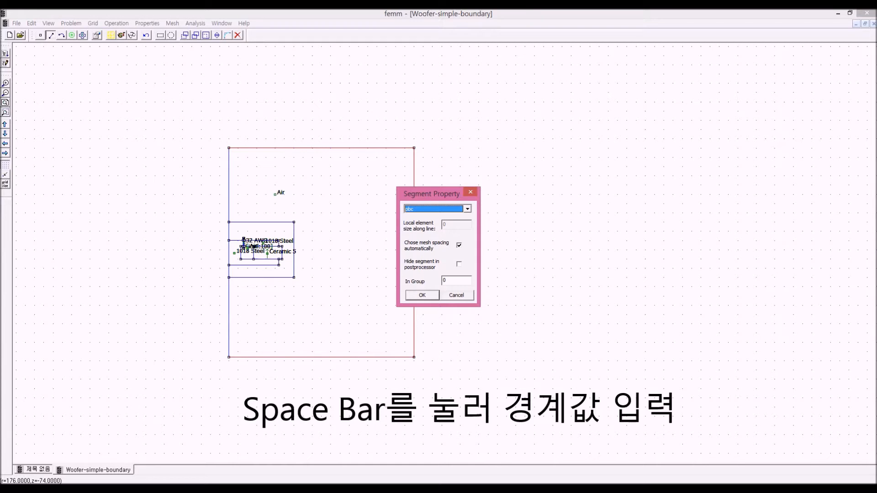
key(Return)
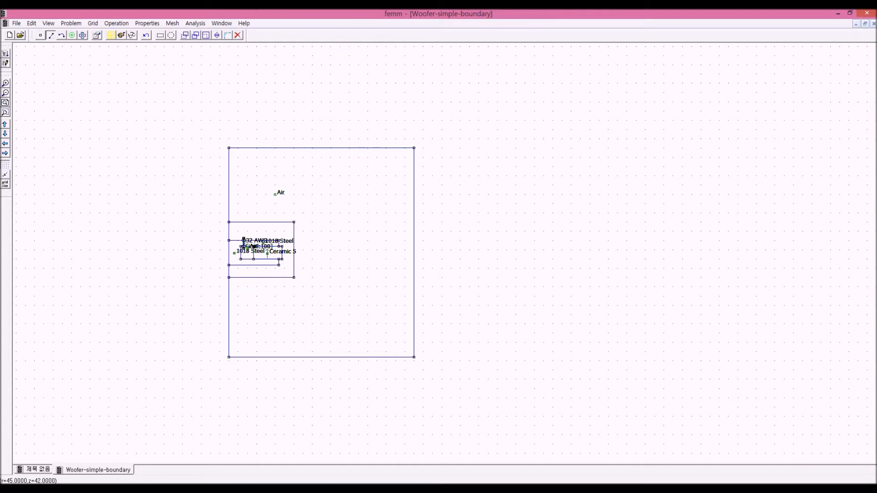
Check the segment properties of the inner air region's boundary lines.
right_click(295, 254)
right_click(257, 279)
key(space)
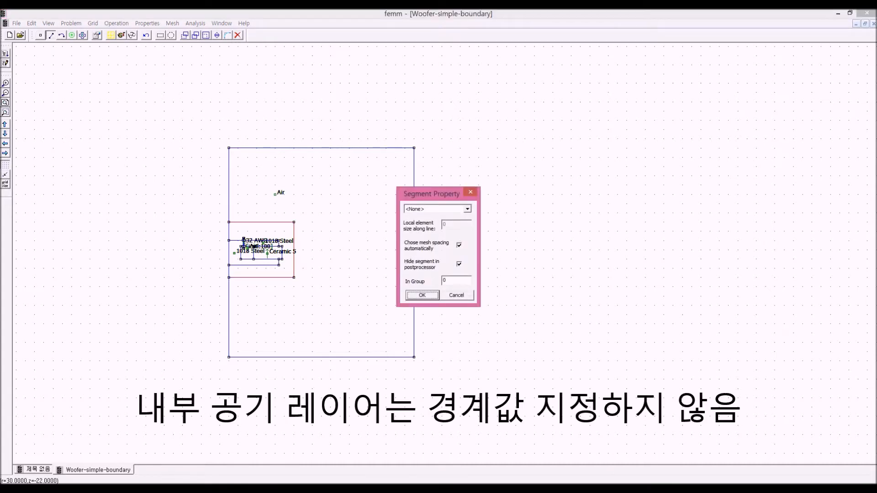
key(Return)
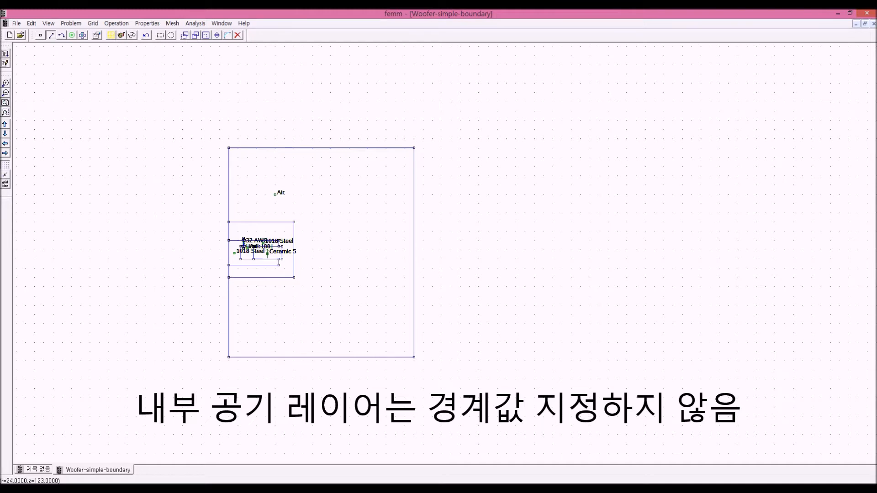
Place a block label in the inner air region above the upper steel plate and delete it again.
click(5, 112)
drag(202, 200, 314, 297)
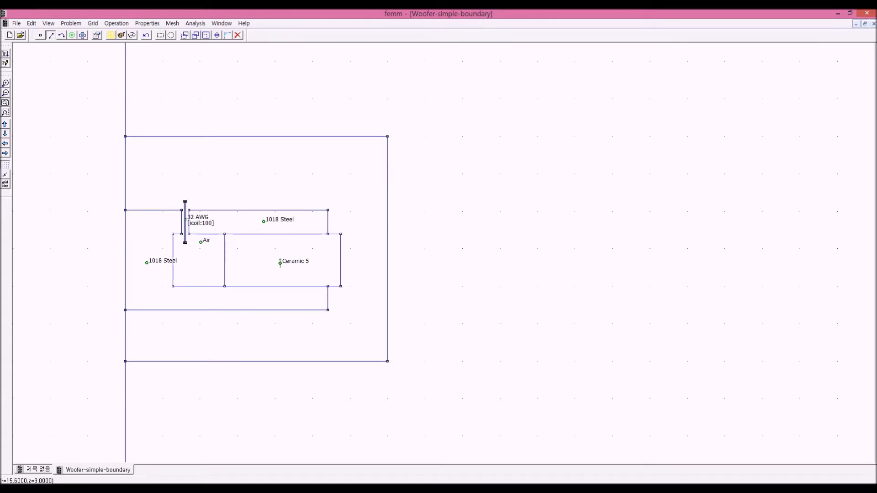
click(72, 35)
click(280, 173)
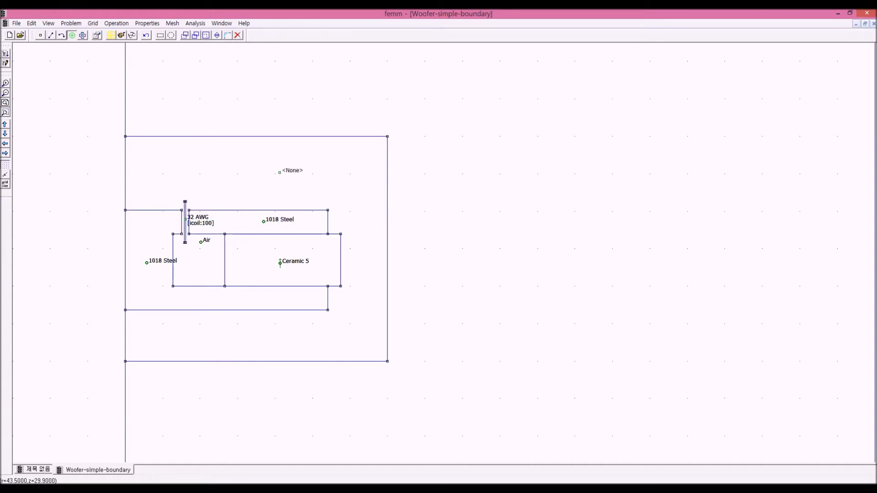
right_click(281, 173)
key(Delete)
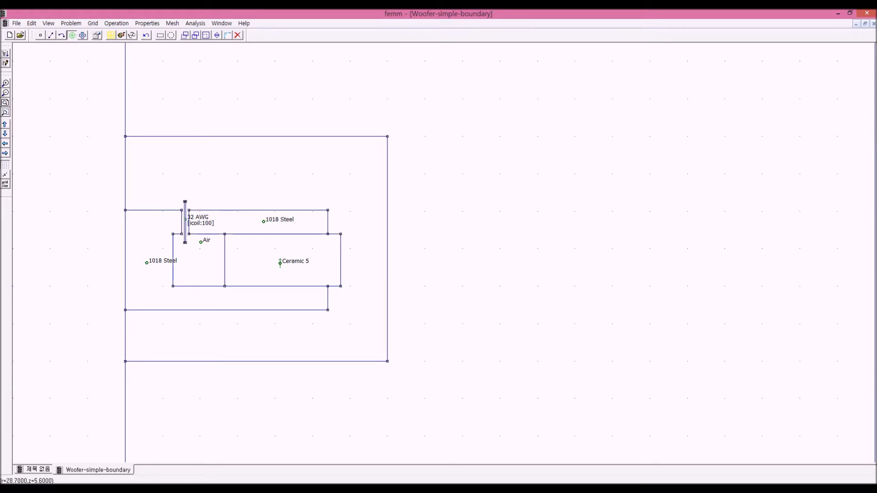
Select both steel block labels and choose 1018 Steel as their block type.
right_click(264, 221)
right_click(147, 263)
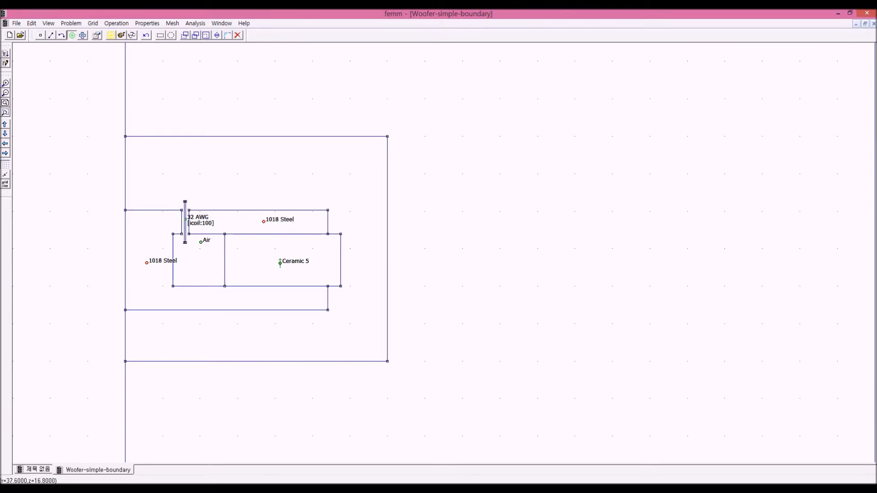
right_click(147, 263)
right_click(263, 222)
right_click(263, 222)
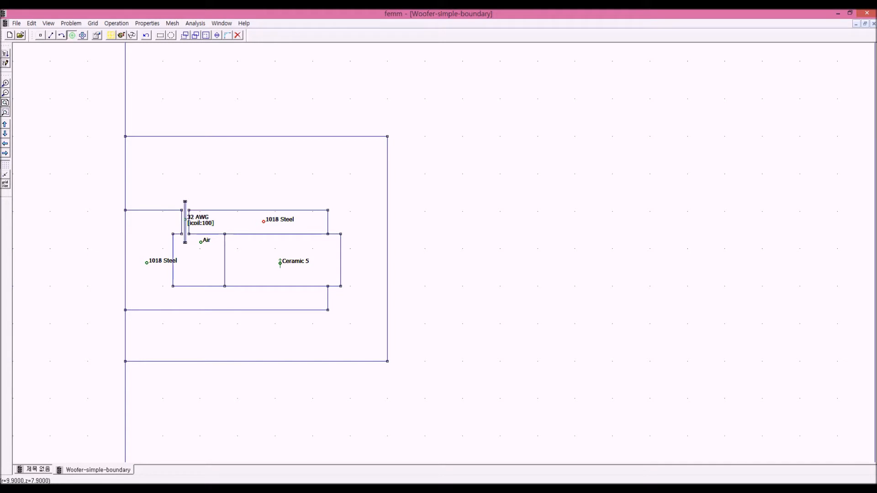
key(space)
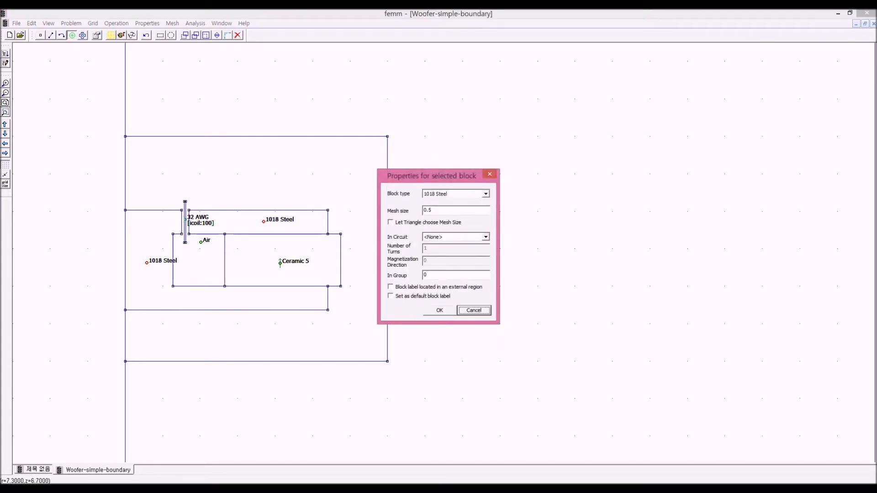
click(485, 194)
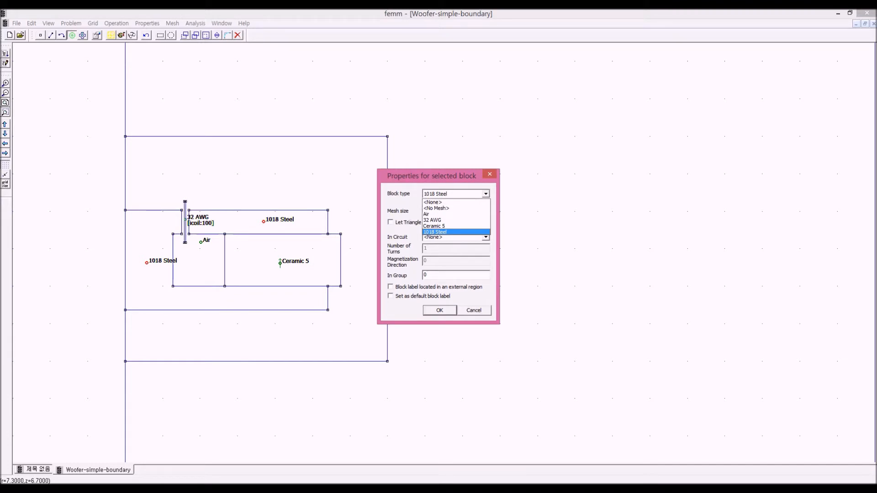
click(456, 232)
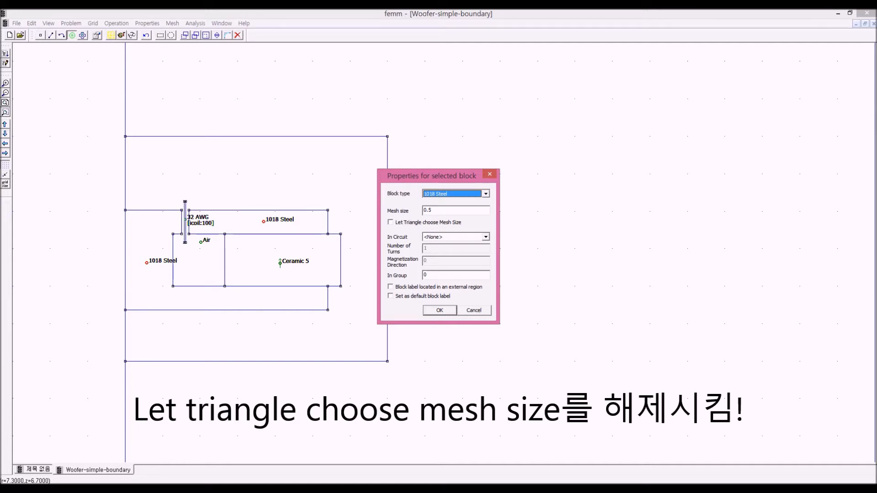
Keep automatic mesh sizing off for the two 1018 Steel blocks and set their mesh size to 1.
click(391, 223)
click(390, 222)
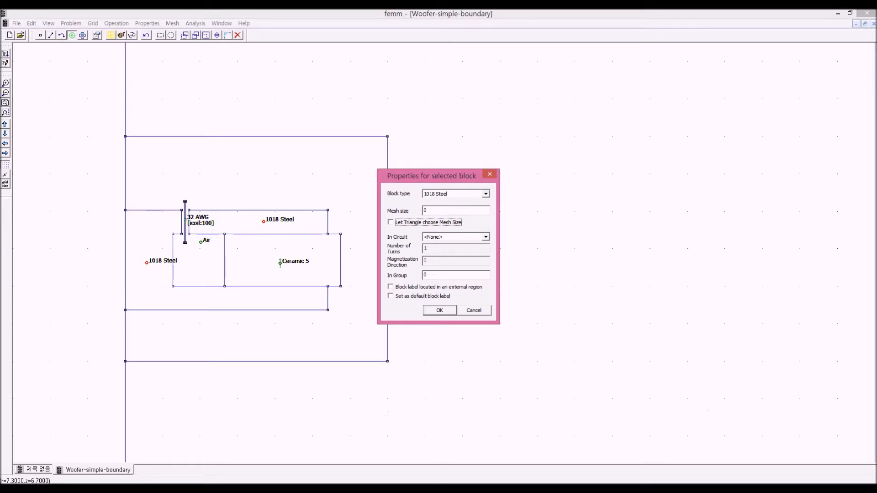
click(438, 210)
key(BackSpace)
text(1)
key(Return)
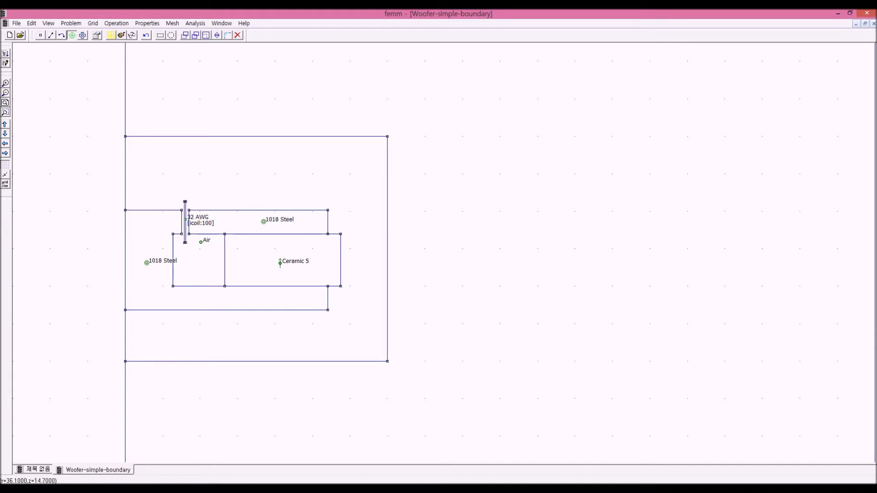
Set the mesh size of both 1018 Steel blocks to 0.1.
right_click(263, 223)
right_click(147, 263)
key(space)
key(Tab)
text(0.1)
key(Return)
Give both 1018 Steel blocks a much coarser mesh size.
right_click(264, 222)
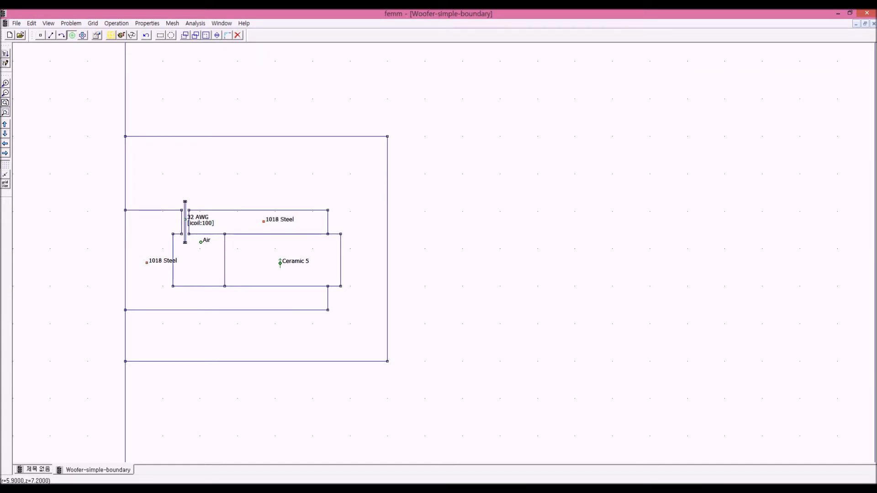
key(space)
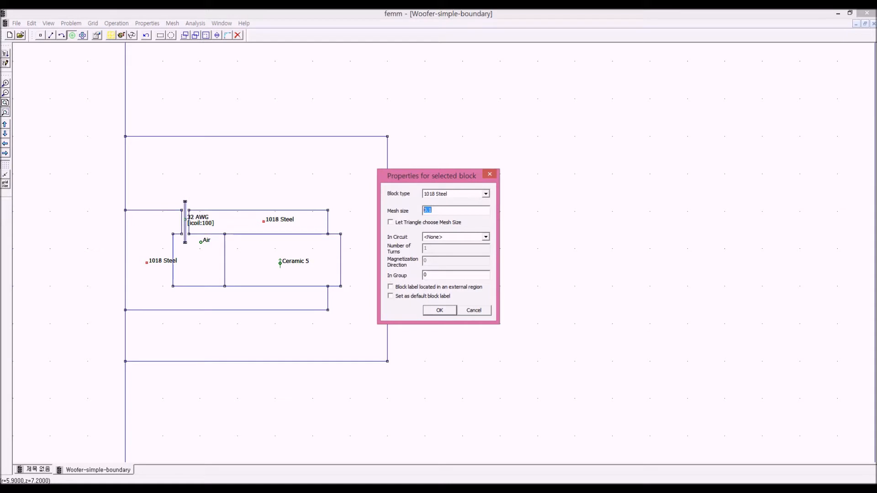
key(Return)
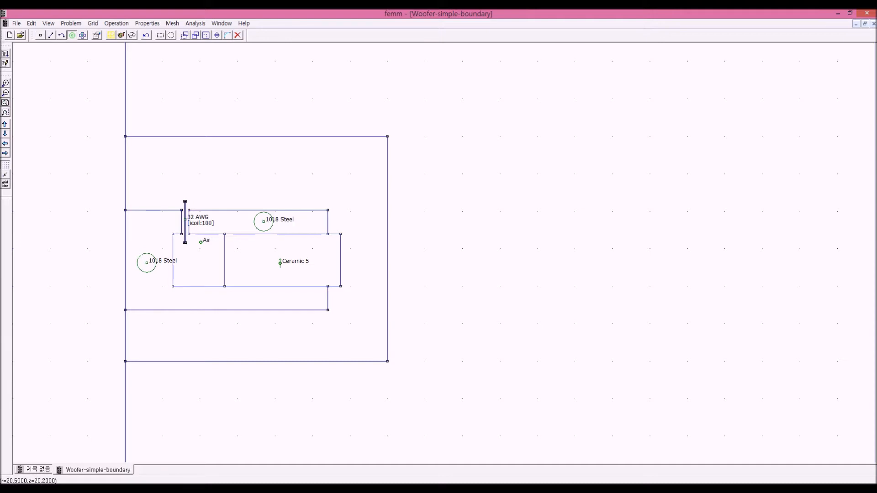
Set the mesh size of both 1018 Steel blocks to 0.5.
click(267, 221)
right_click(267, 223)
key(Delete)
right_click(263, 221)
right_click(150, 260)
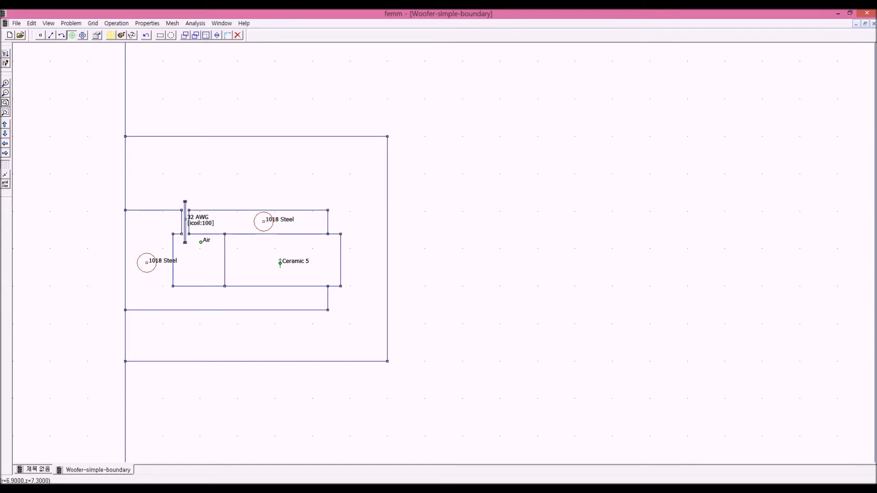
key(space)
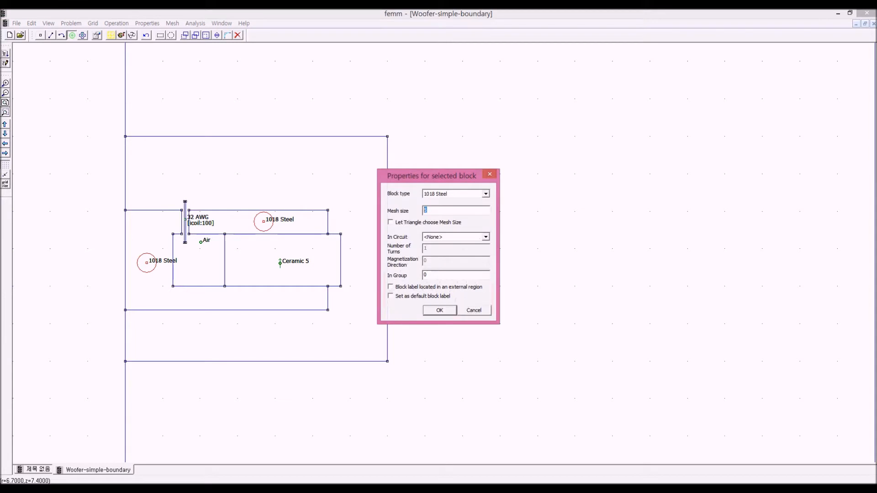
text(0.)
text(5)
key(Return)
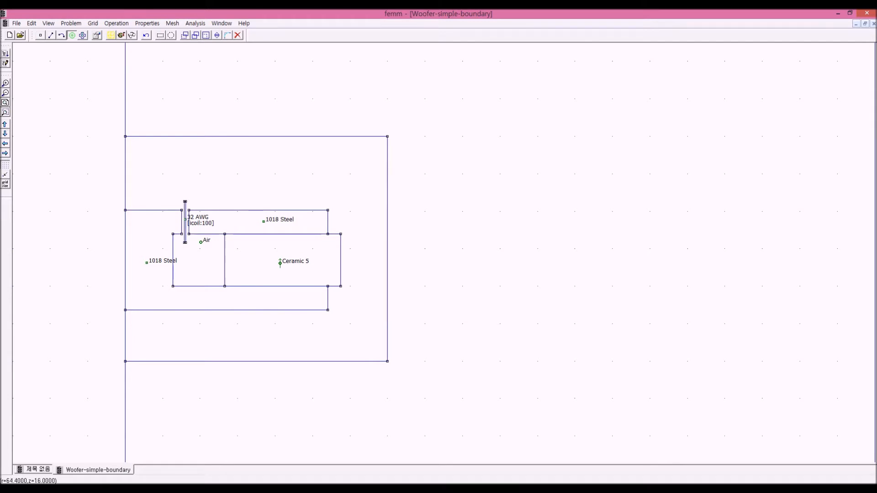
Coarsen the mesh size of both 1018 Steel blocks to match the inner Air block's.
right_click(264, 222)
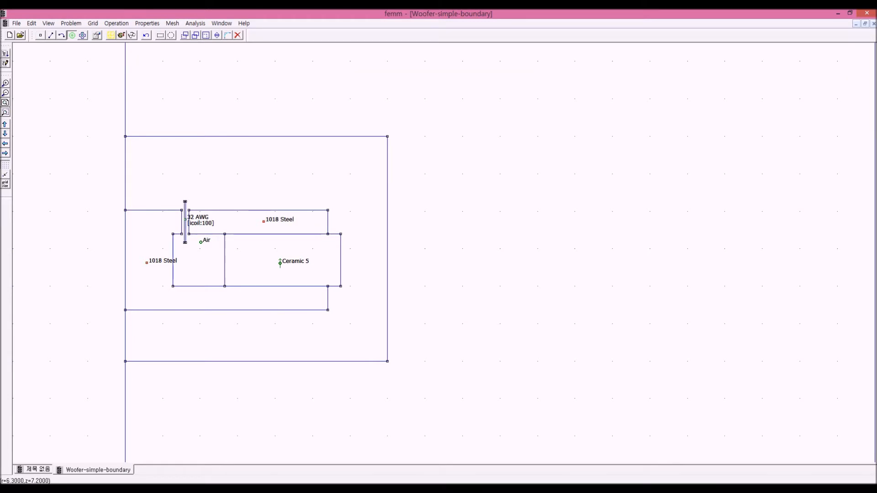
key(space)
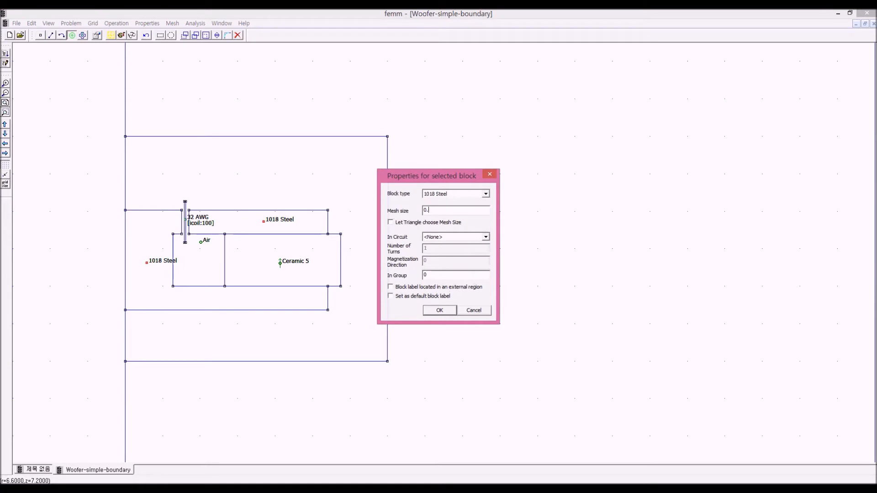
key(Return)
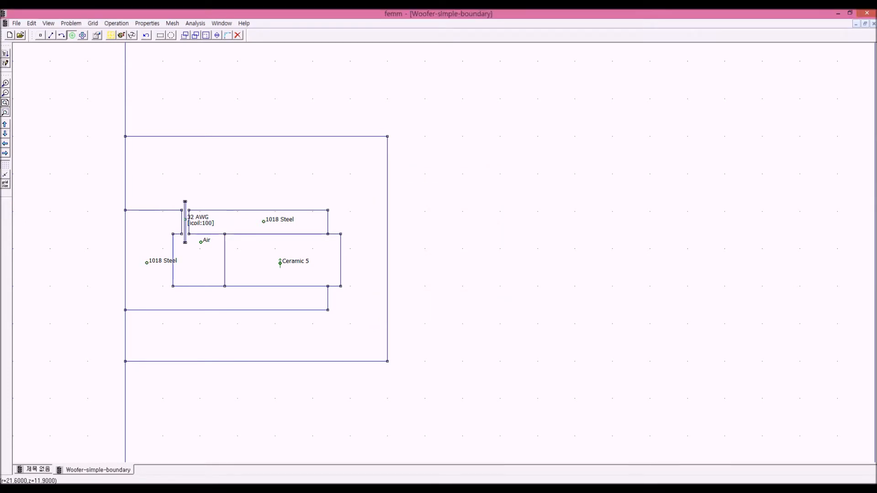
Check the mesh size settings of the inner Air block and the outer Air block without changing them.
right_click(205, 241)
key(space)
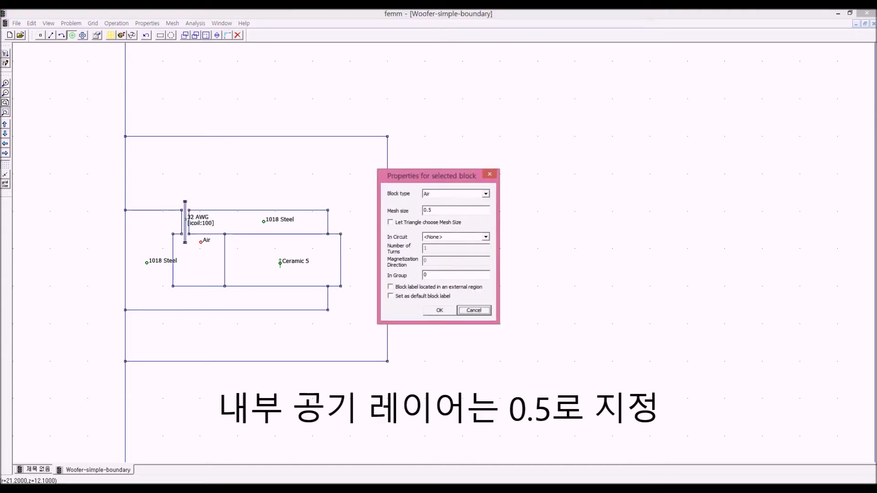
click(474, 311)
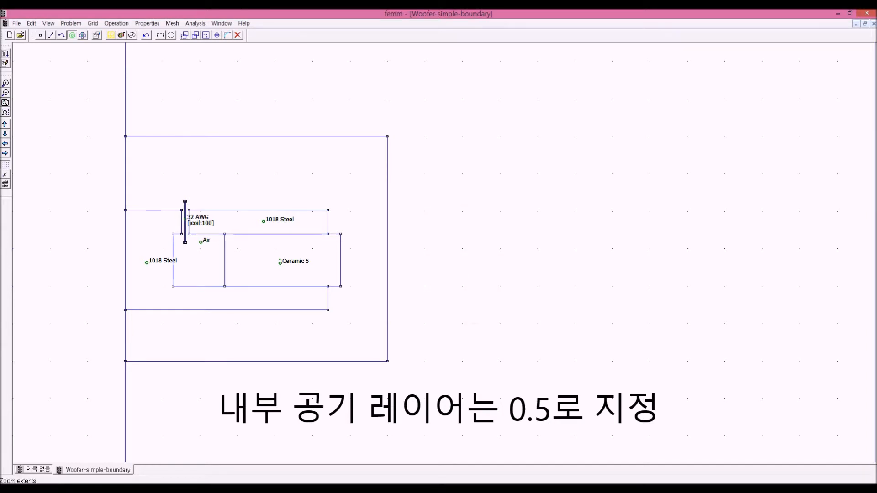
click(5, 103)
right_click(110, 137)
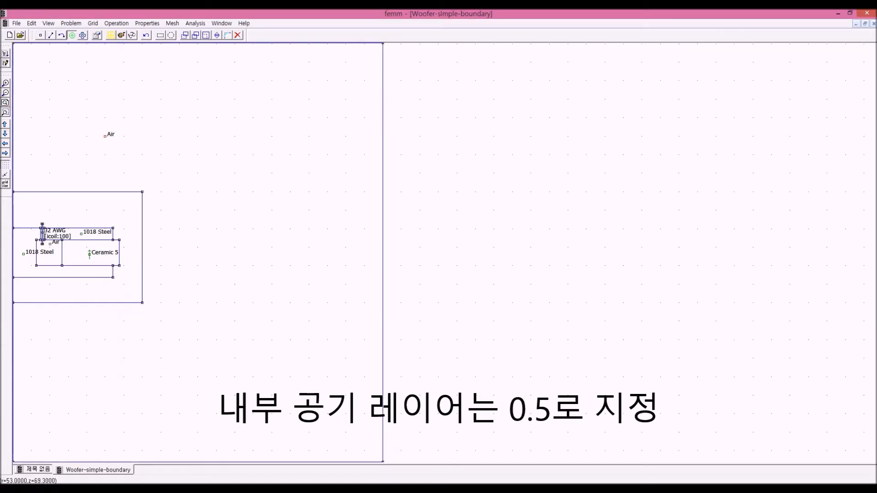
key(space)
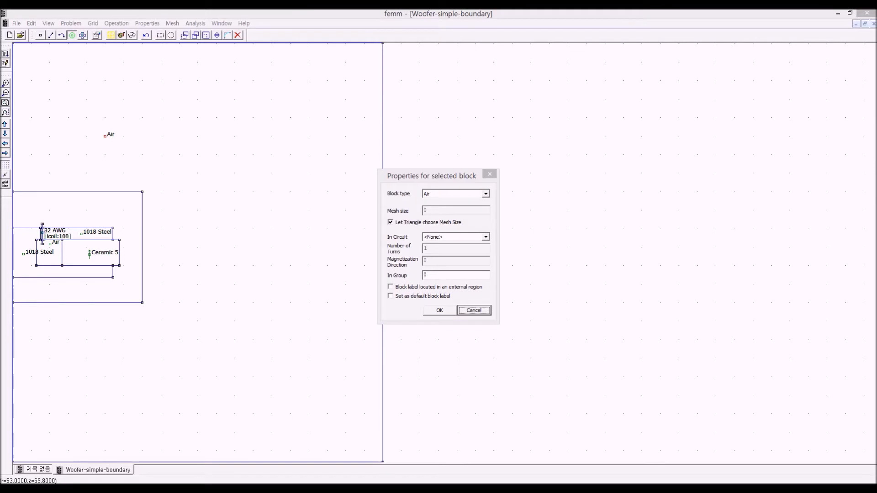
click(475, 311)
Set the magnetization direction of the Ceramic 5 magnet block to 0 degrees.
click(5, 113)
drag(16, 217, 125, 290)
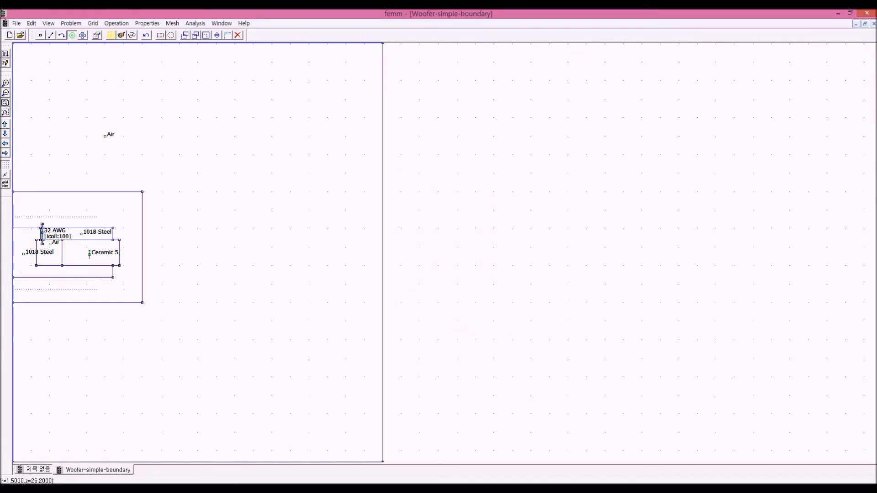
drag(97, 217, 115, 213)
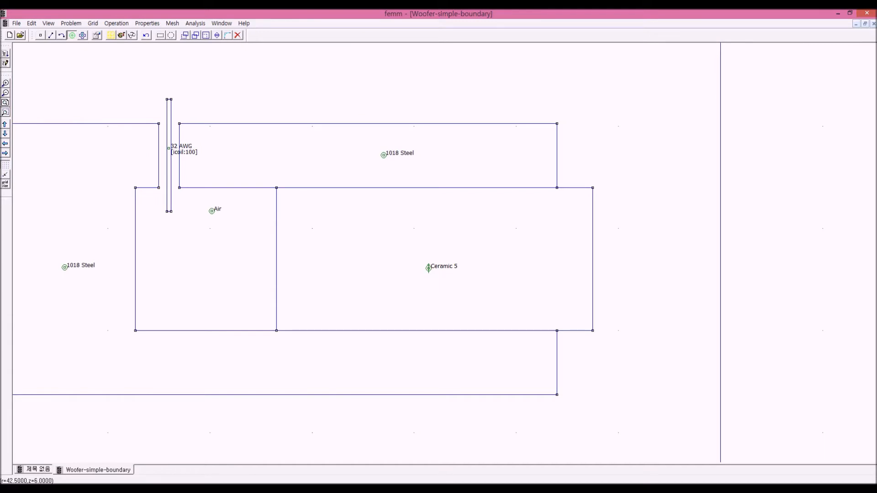
click(428, 269)
key(space)
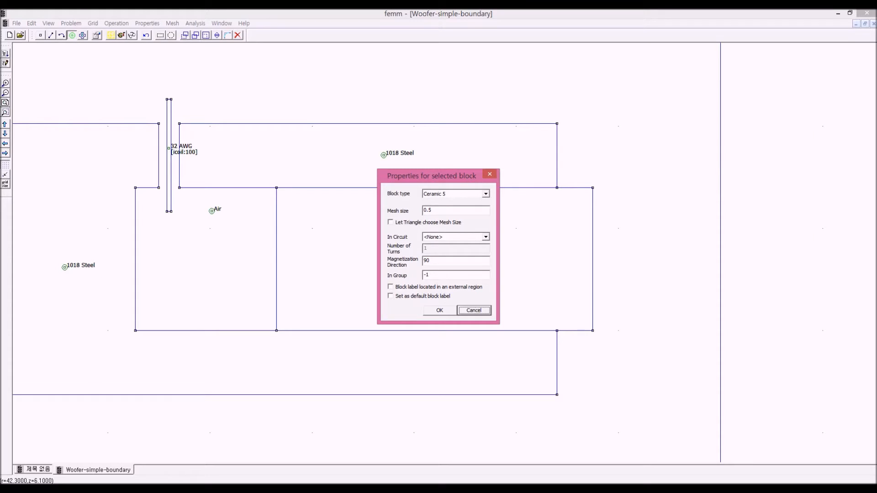
drag(432, 175, 636, 176)
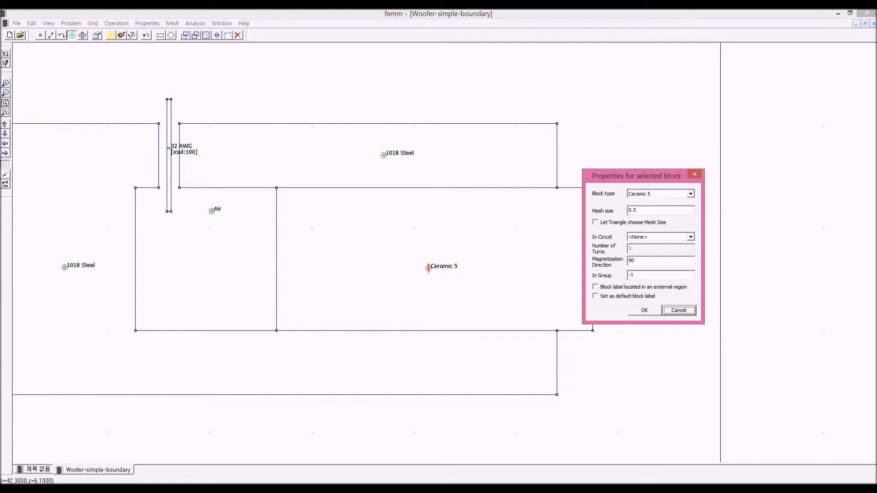
double_click(632, 261)
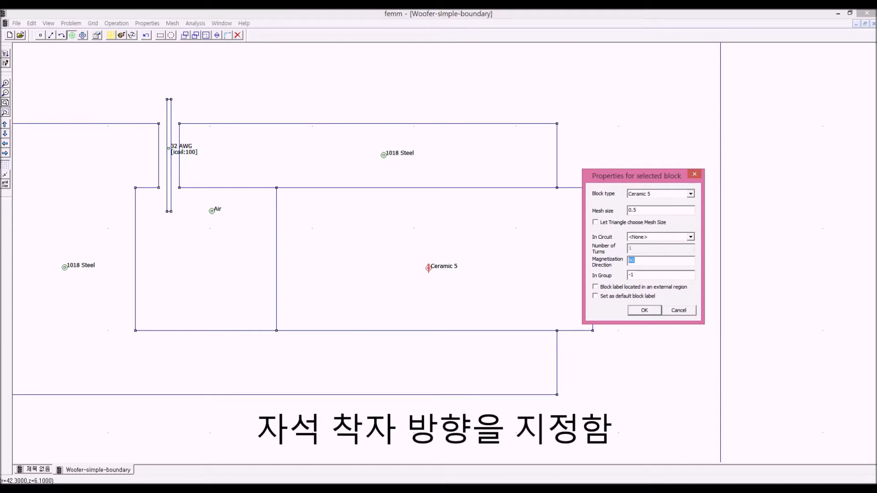
text(0)
key(Return)
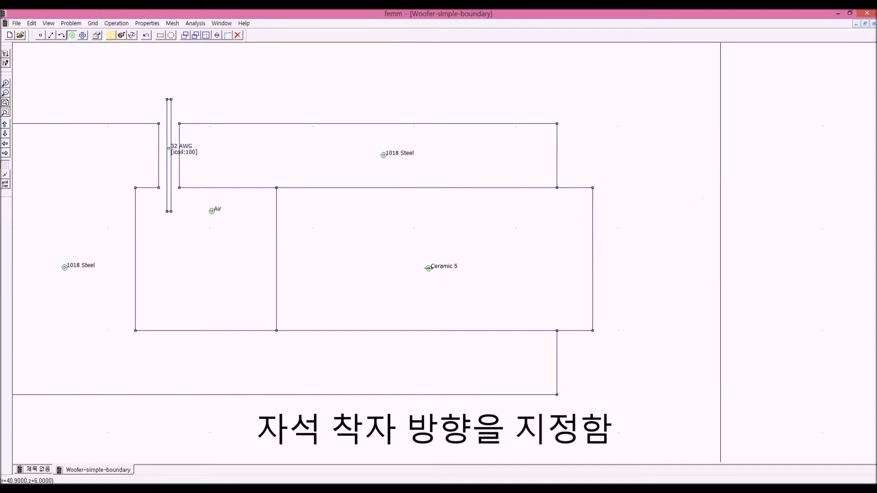
Set the magnetization direction of the Ceramic 5 block to 180 degrees.
right_click(428, 268)
key(space)
key(Tab)
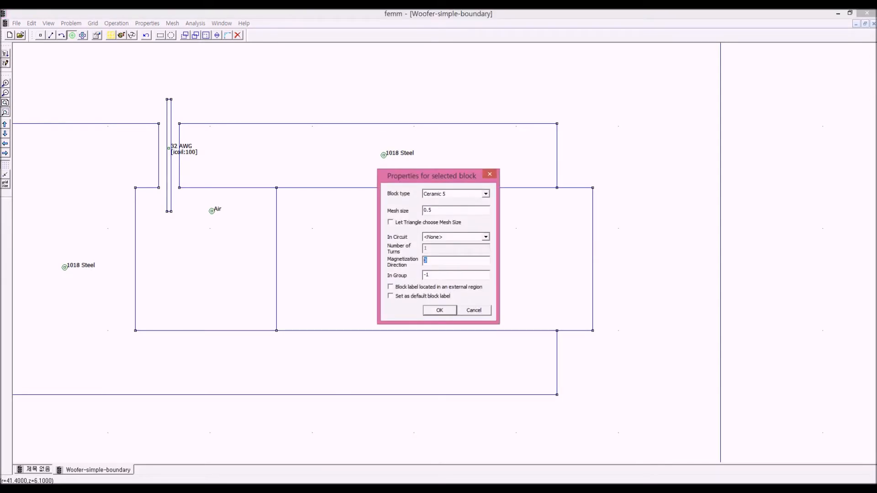
text(180)
key(Return)
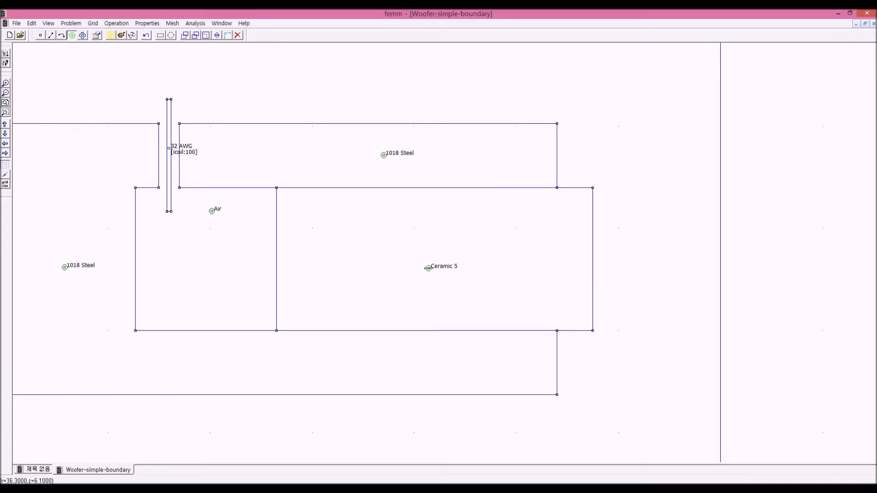
Set the magnetization direction of the Ceramic 5 block back to 90 degrees.
click(428, 269)
key(space)
key(Tab)
text(90)
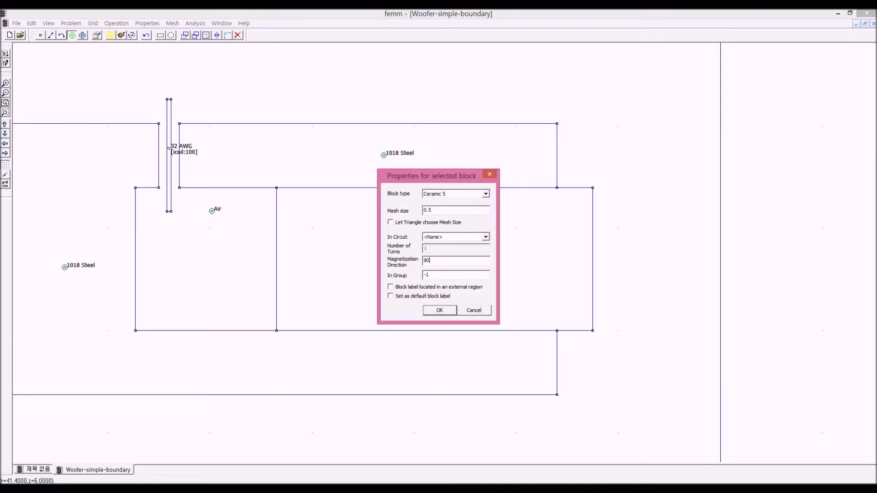
key(Return)
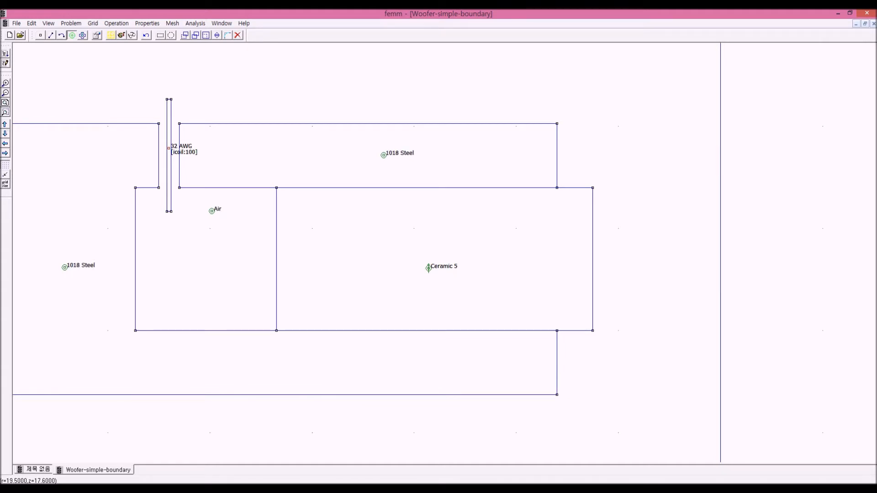
Turn off automatic mesh sizing for the 32 AWG coil block and set its mesh size to 0.1, keeping it in group 1.
key(space)
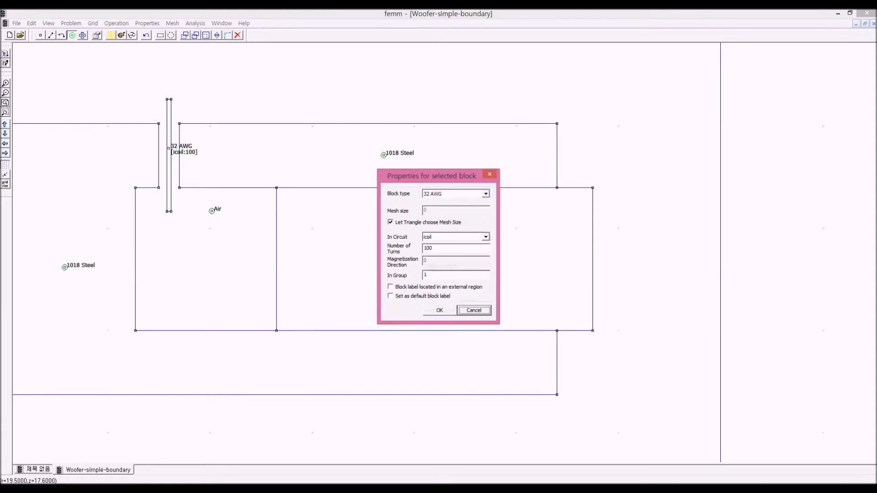
drag(432, 176, 429, 145)
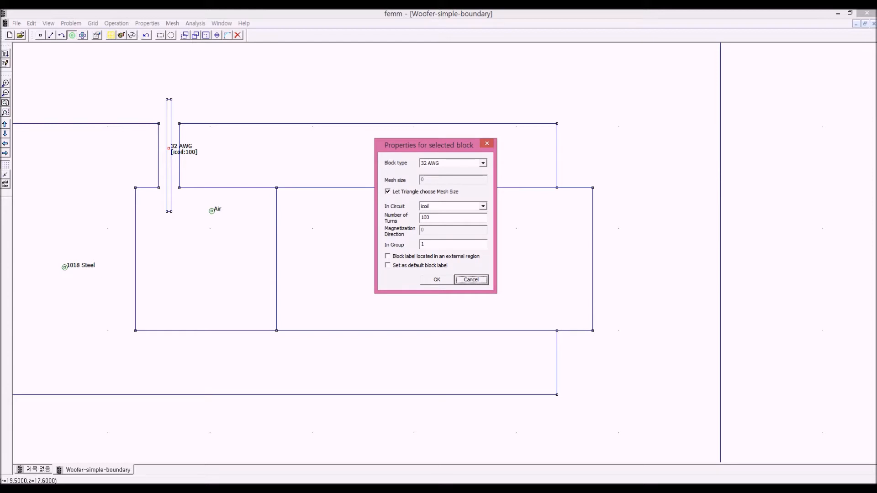
click(387, 191)
click(425, 180)
text(.1)
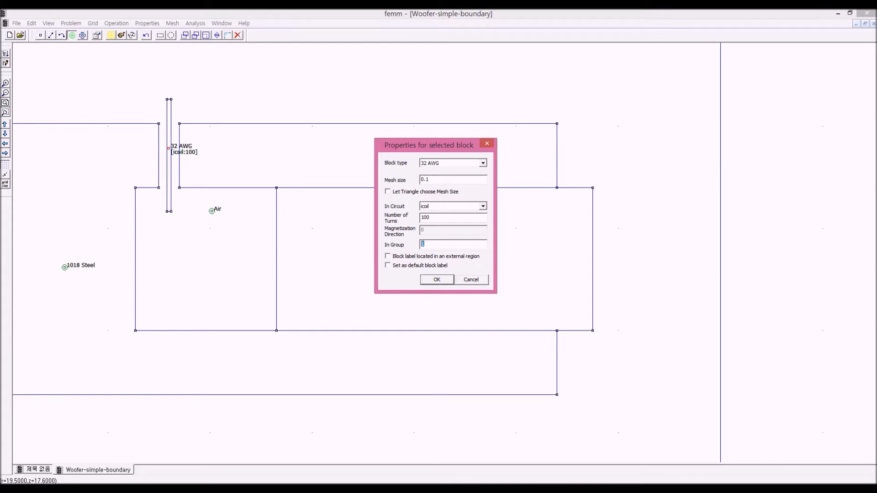
double_click(423, 244)
click(436, 280)
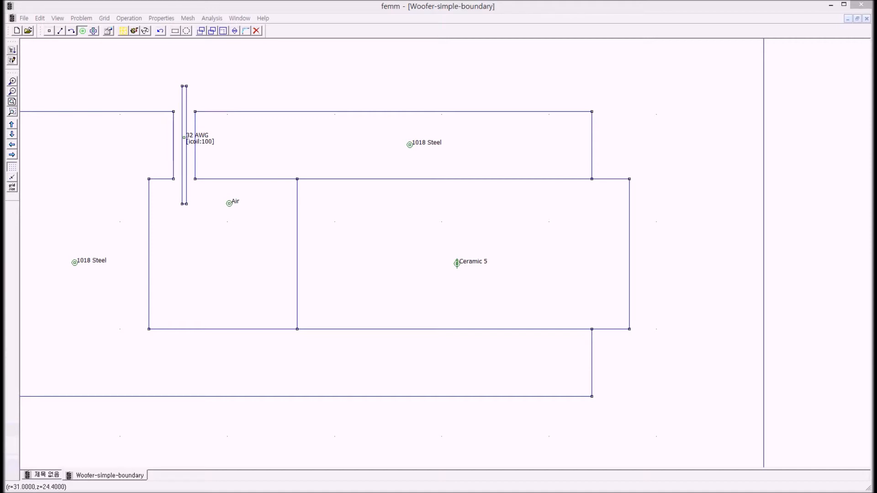
Open the Materials Library and examine the Alnico and NdFeB permanent magnets, including the N30EH temperature grades.
click(162, 18)
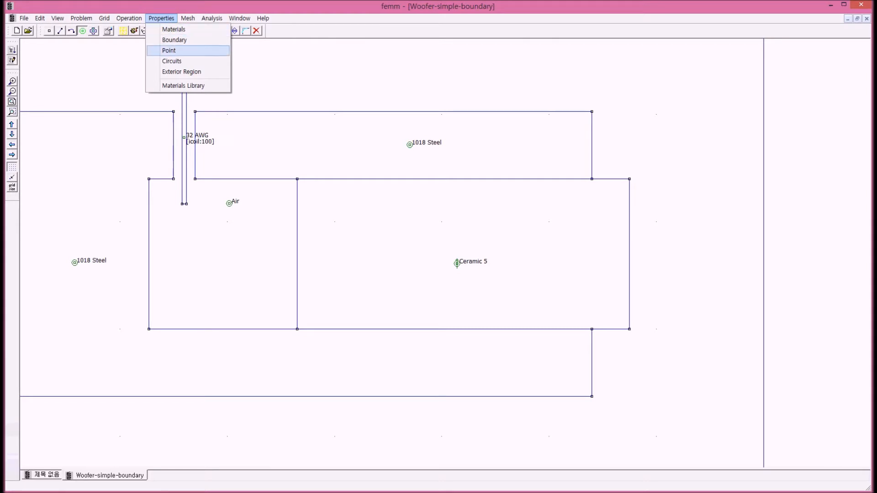
click(183, 86)
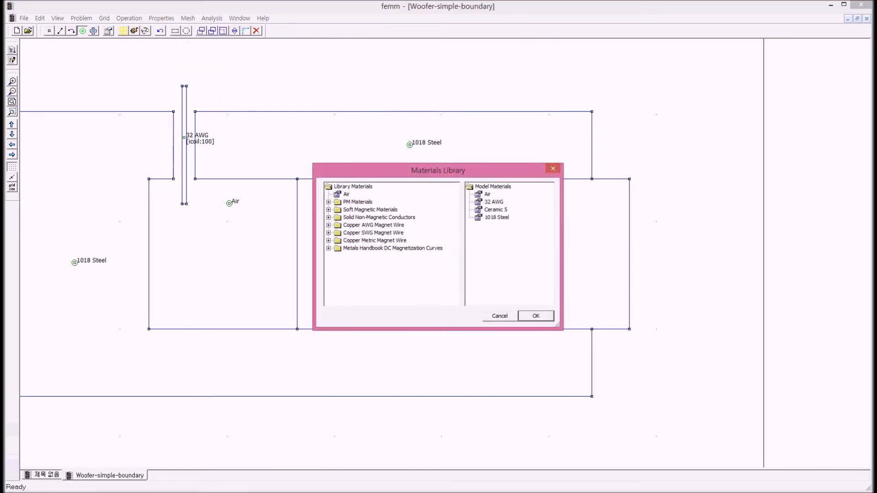
drag(438, 171, 398, 75)
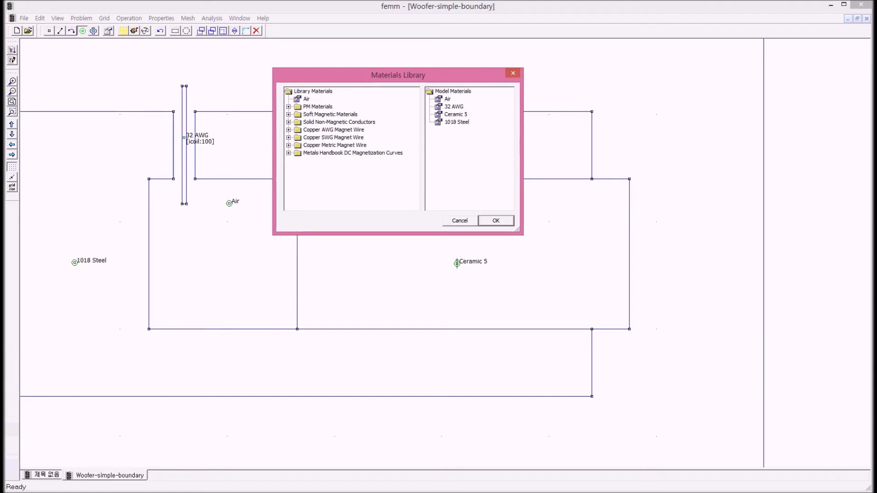
click(306, 99)
click(289, 107)
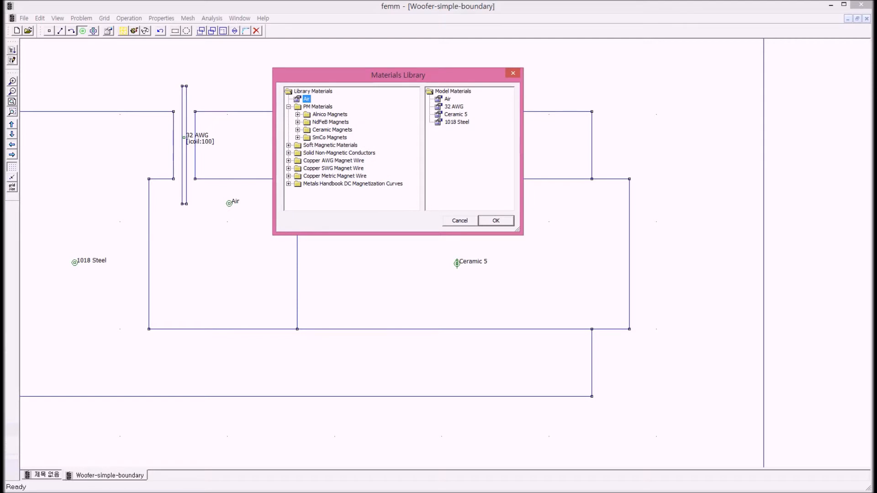
click(298, 114)
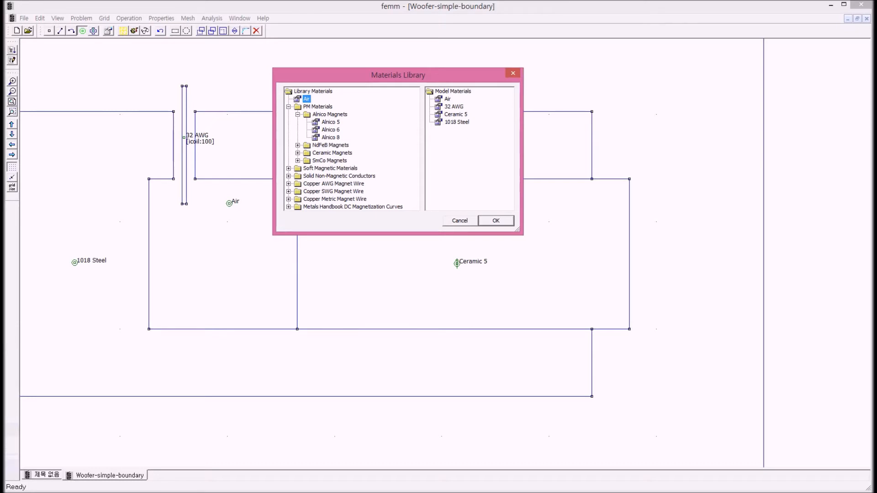
click(298, 145)
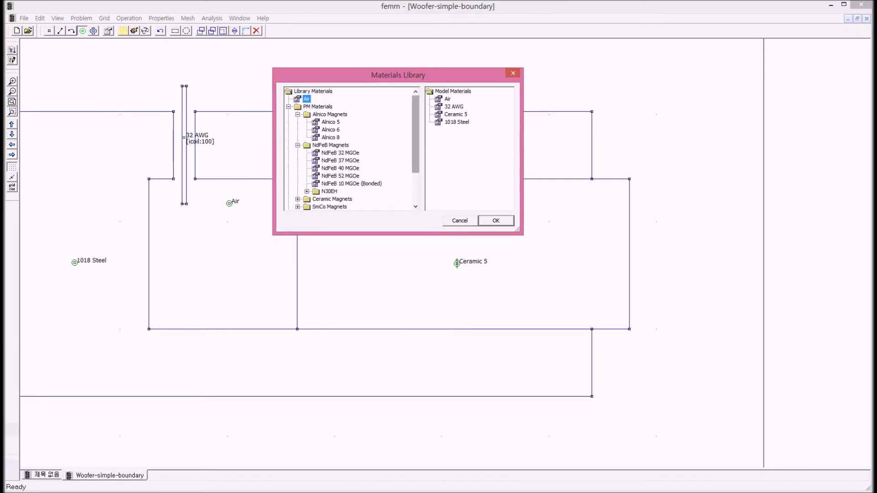
scroll(352, 148, down, 1)
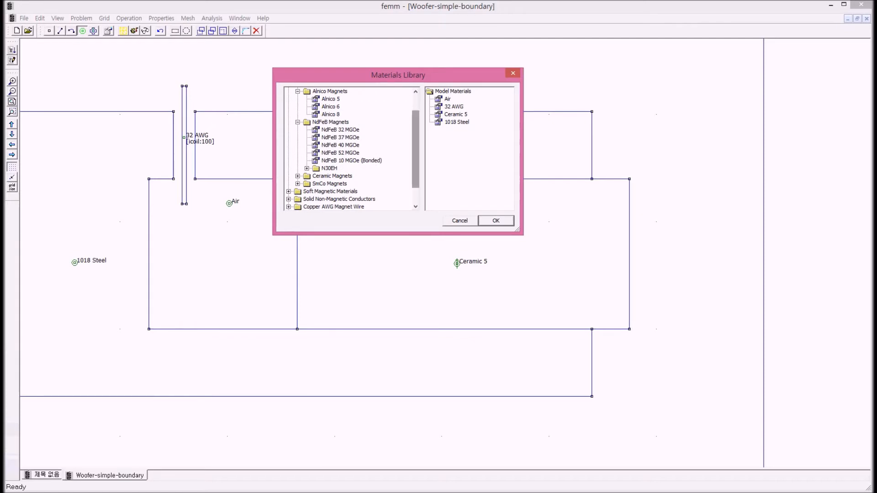
drag(415, 150, 415, 154)
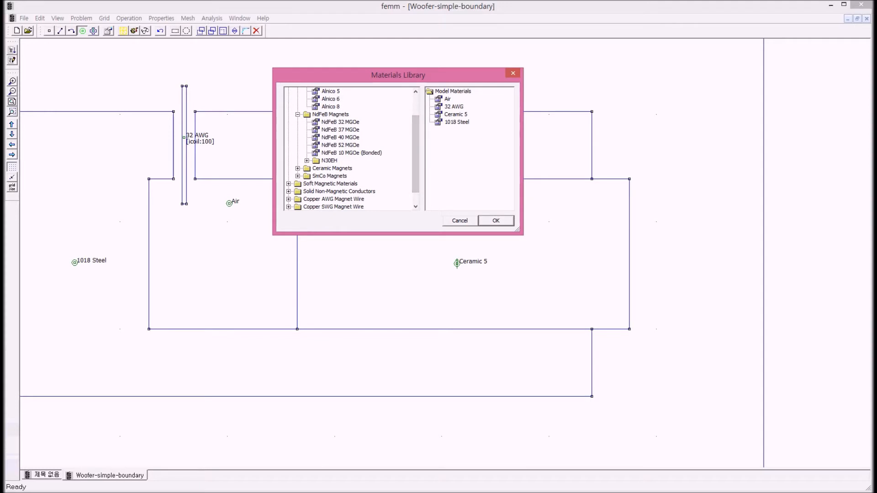
click(307, 161)
drag(415, 144, 415, 156)
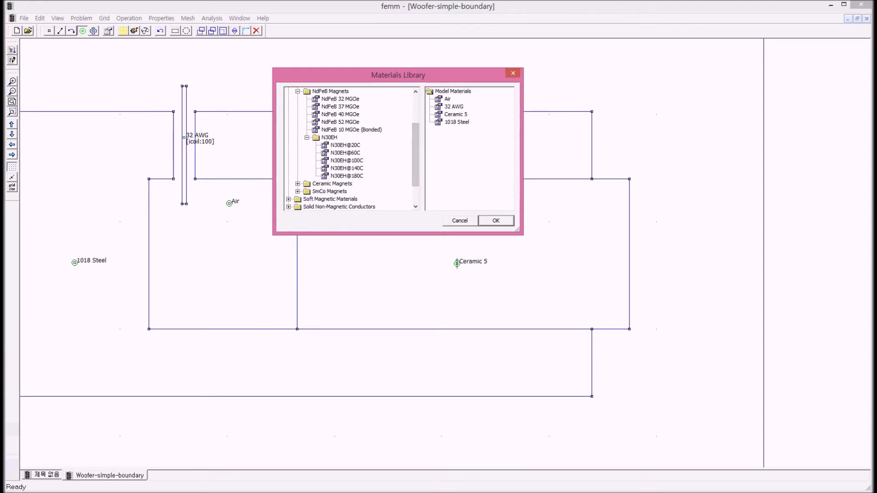
Examine the Ceramic and SmCo magnet grades among the library's permanent-magnet materials.
click(298, 184)
drag(416, 150, 415, 166)
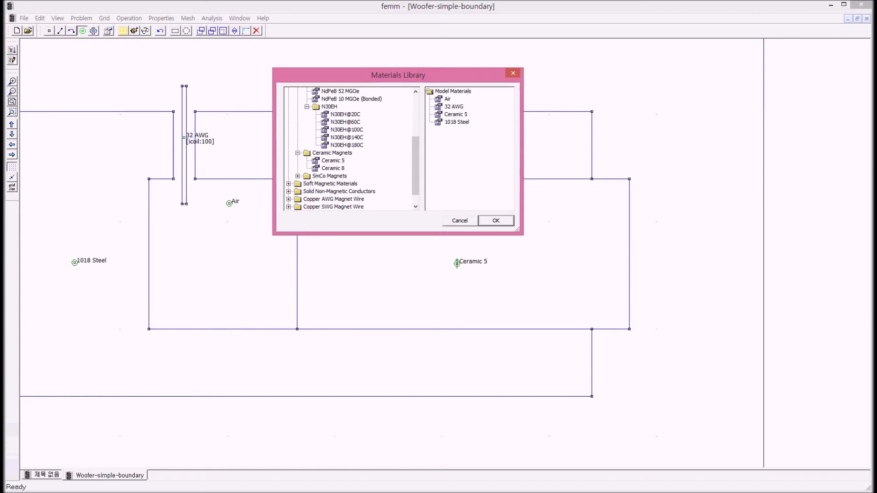
click(298, 177)
drag(415, 159, 415, 172)
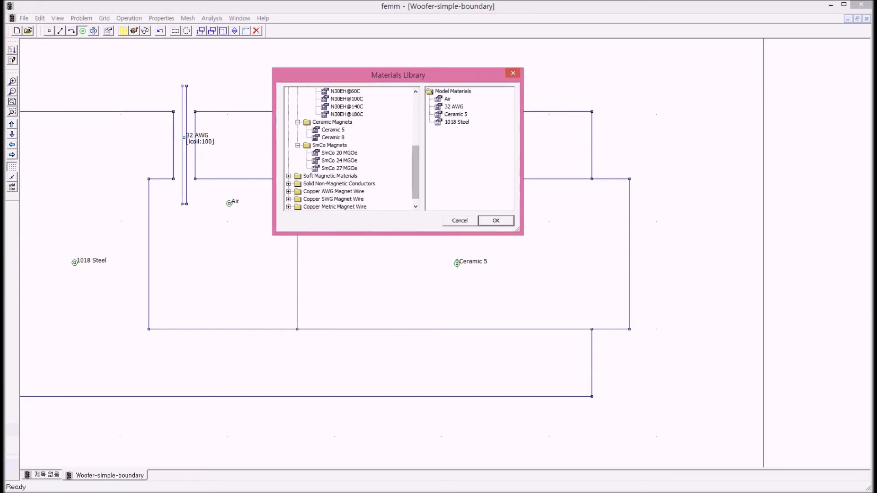
Examine the library's soft magnetic materials, including low carbon steel, magnetic stainless steel, silicon iron, cobalt iron and nickel alloys.
click(289, 177)
drag(416, 168, 416, 170)
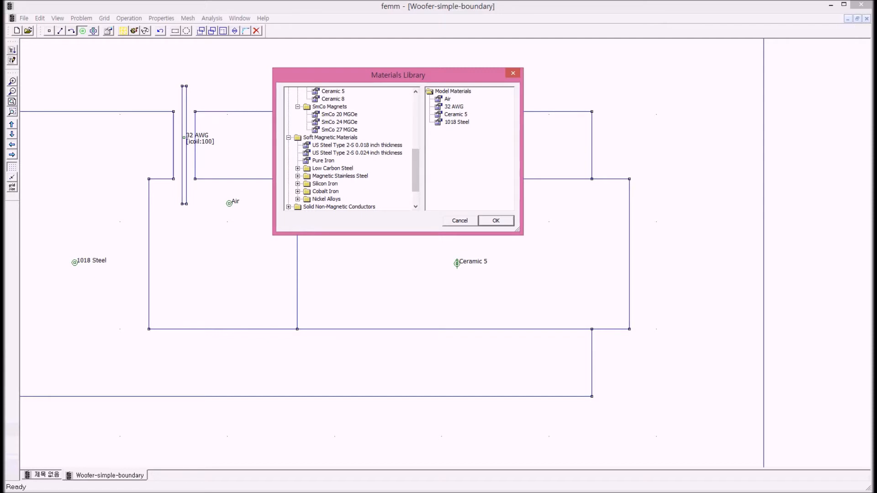
click(298, 168)
drag(416, 162, 416, 175)
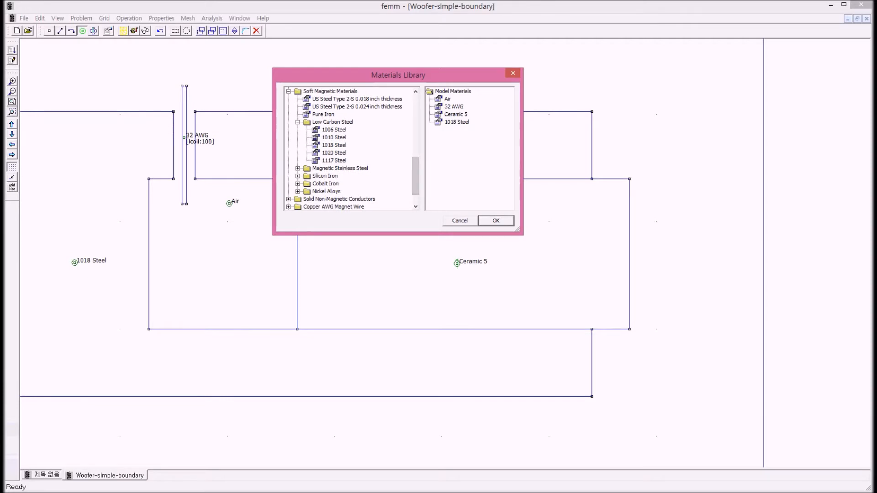
click(298, 169)
drag(416, 172, 416, 180)
click(298, 160)
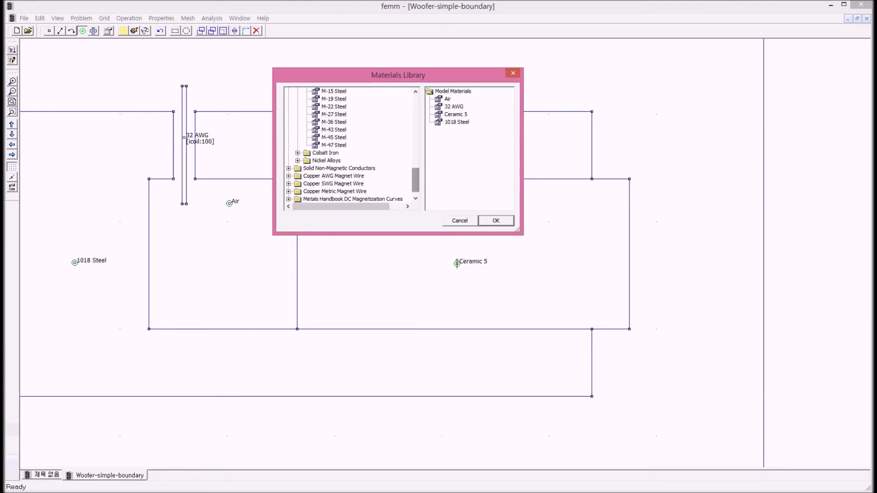
click(298, 153)
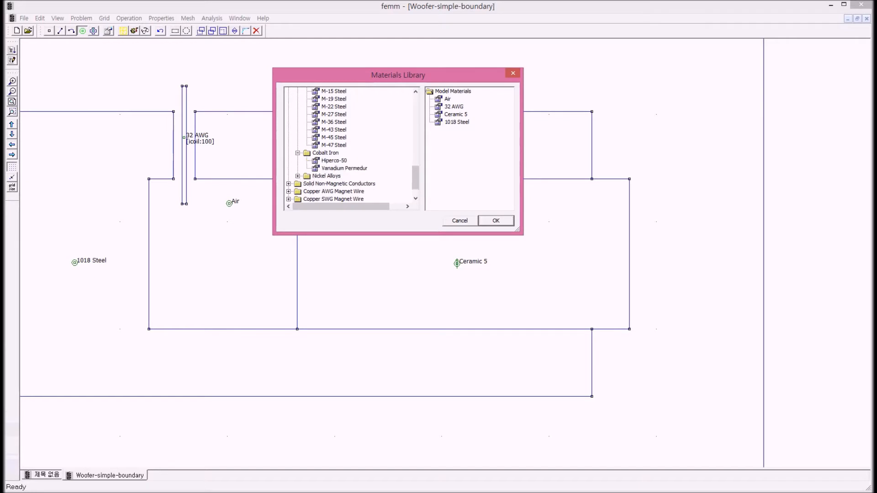
drag(415, 178, 416, 183)
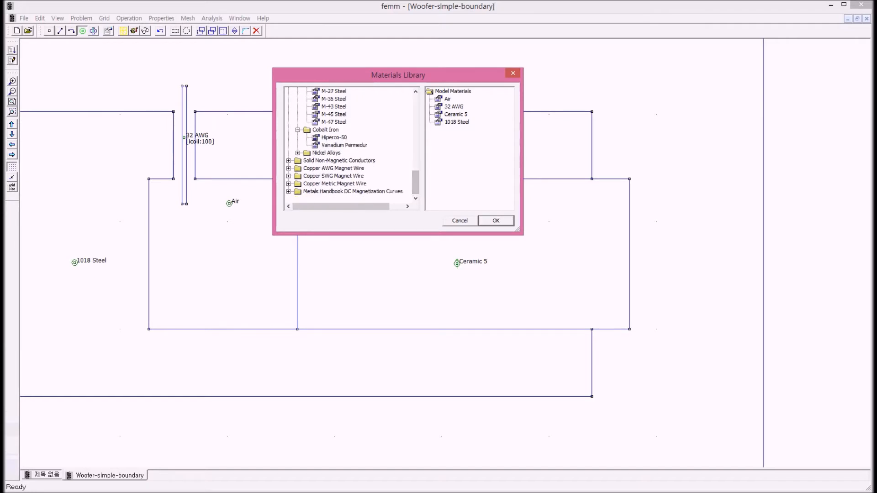
click(298, 153)
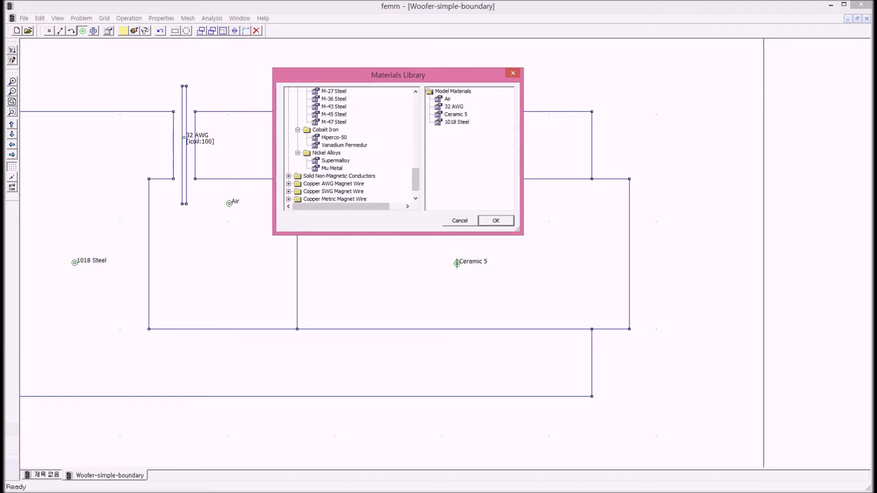
Examine the library's solid non-magnetic conductors and its copper AWG, SWG and metric magnet wires.
drag(416, 179, 415, 184)
click(288, 161)
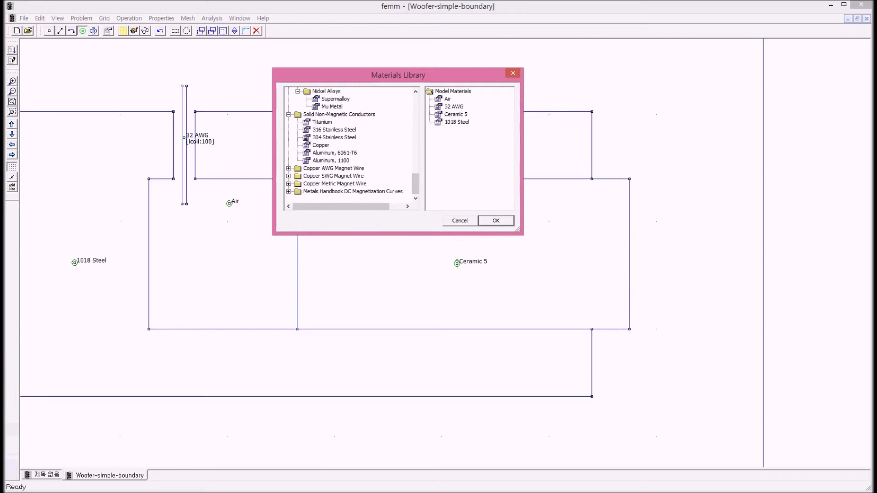
click(288, 169)
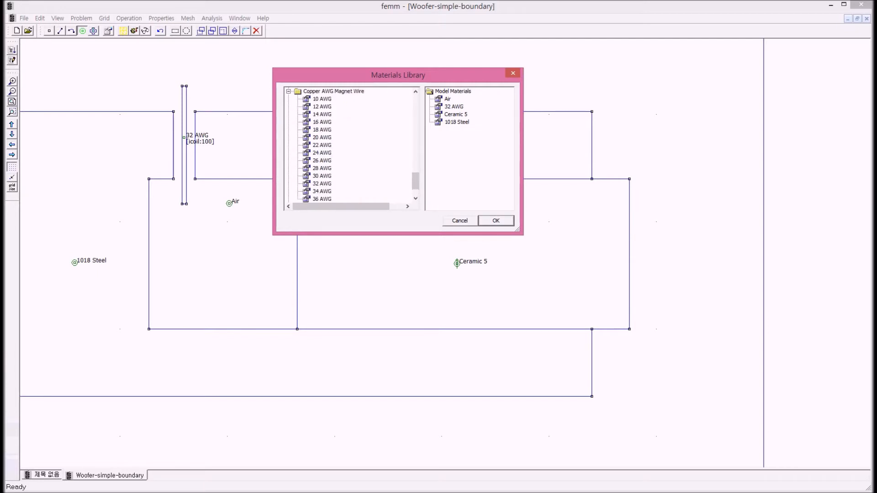
drag(416, 181, 415, 186)
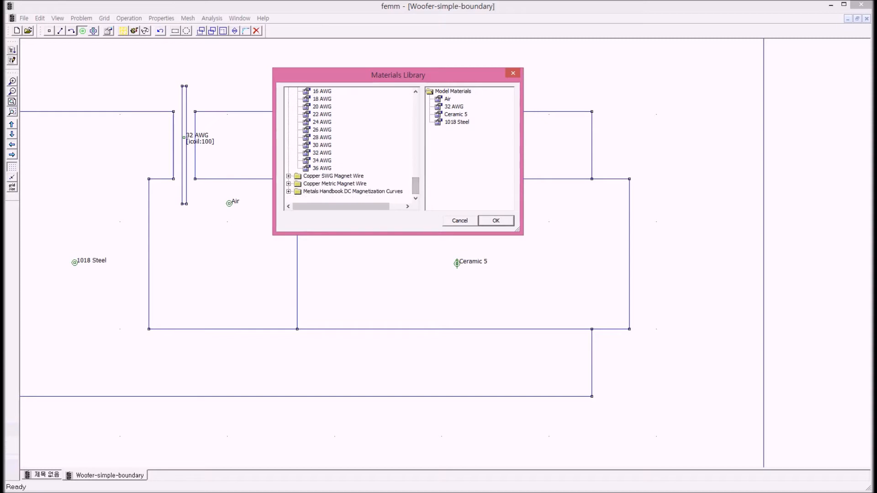
click(289, 176)
drag(416, 182, 415, 187)
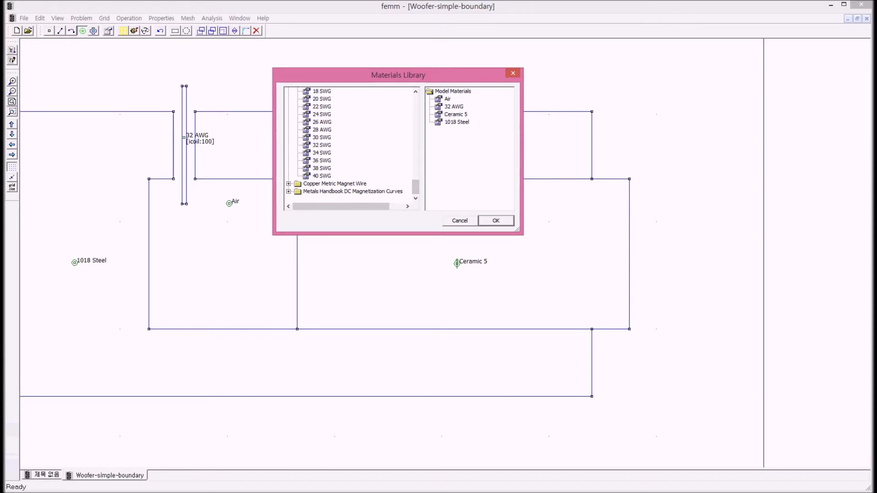
click(289, 184)
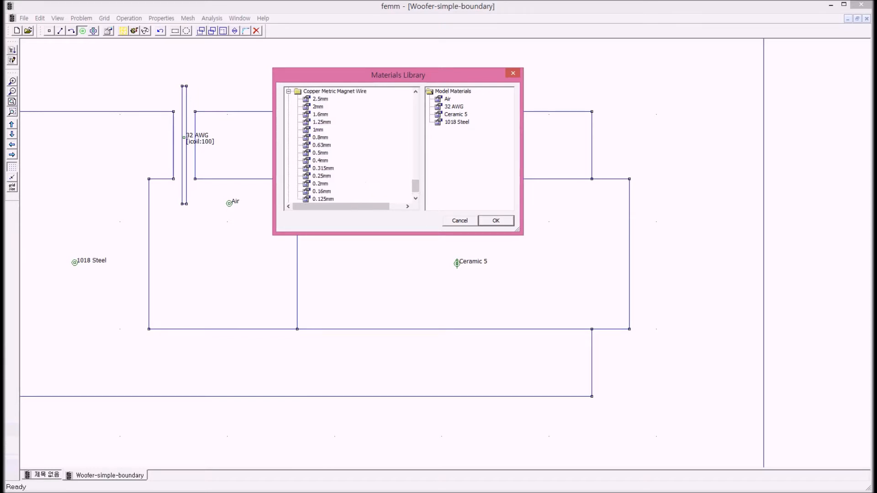
Examine the Metals Handbook DC Magnetization Curves materials, then close the Materials Library.
drag(415, 186, 416, 188)
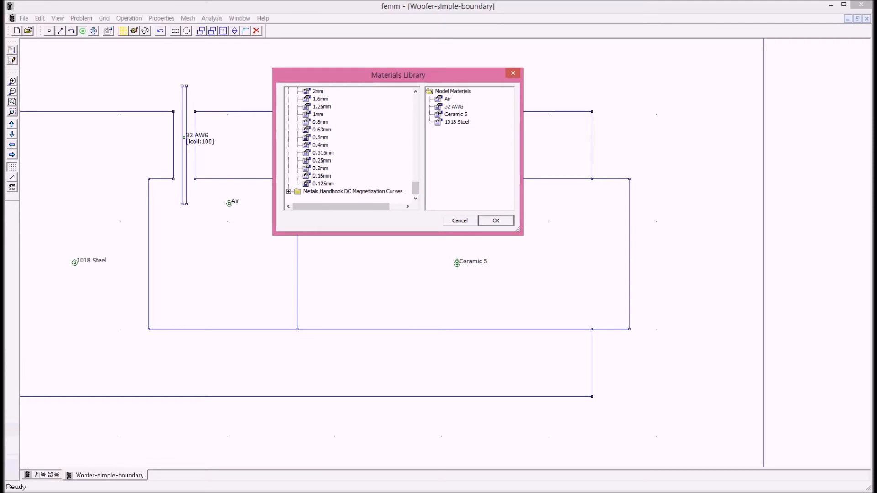
click(289, 191)
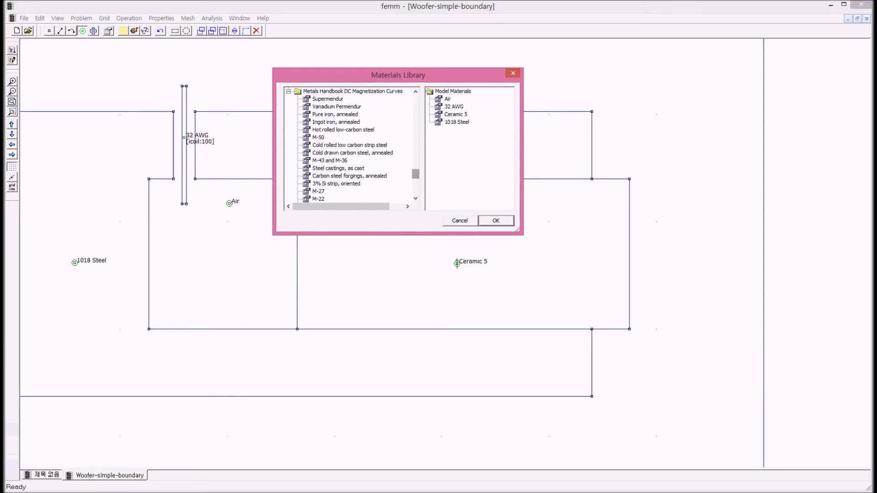
drag(415, 174, 416, 190)
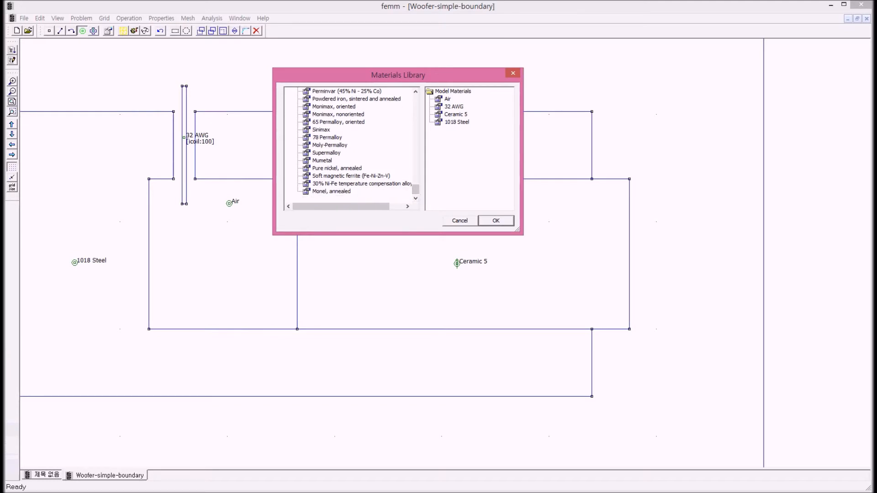
drag(415, 189, 415, 102)
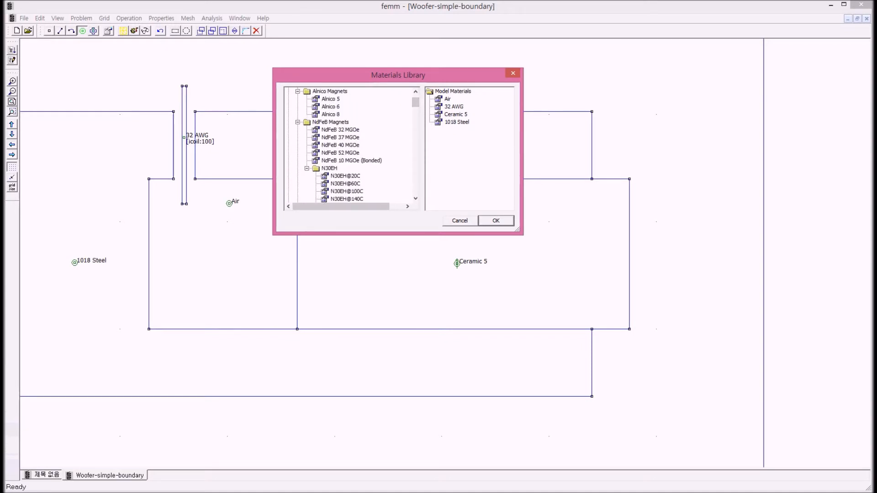
click(496, 221)
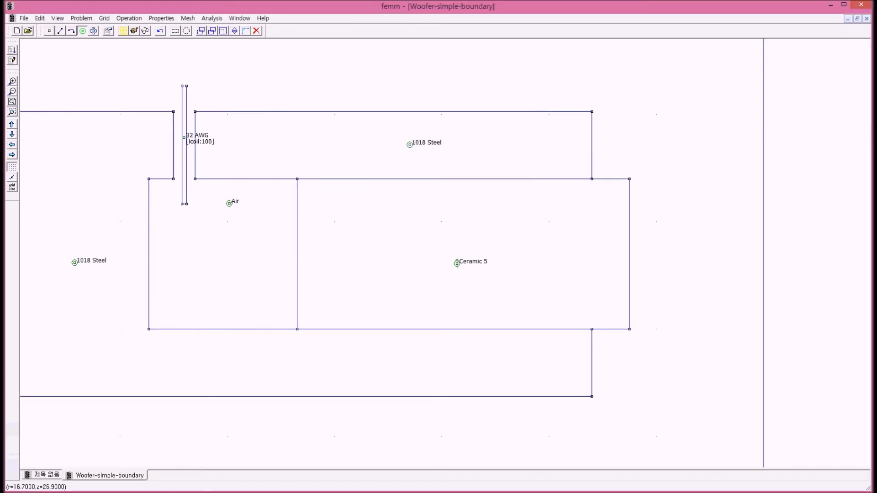
Examine the list of boundary properties defined in the model, then close the definition dialog.
click(161, 19)
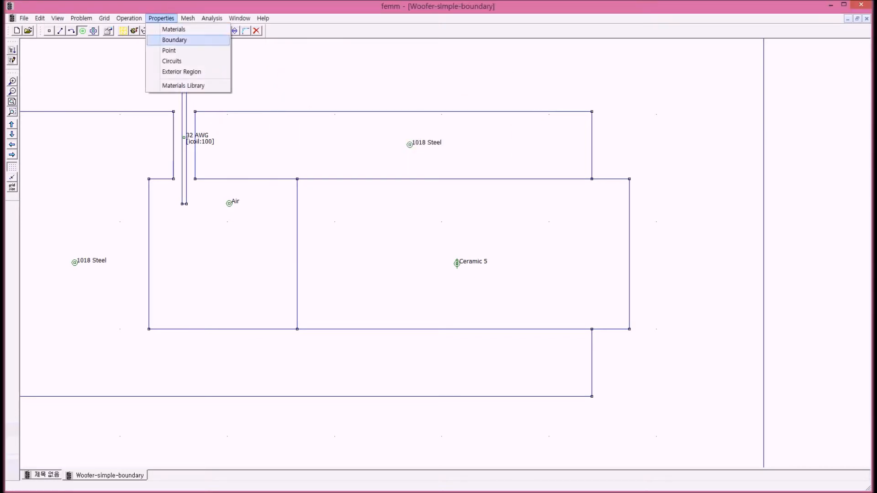
click(174, 40)
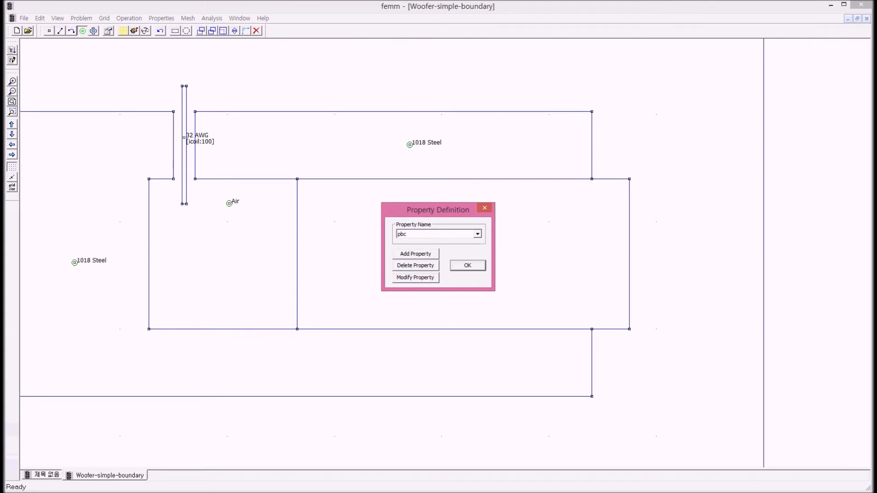
drag(438, 210, 413, 167)
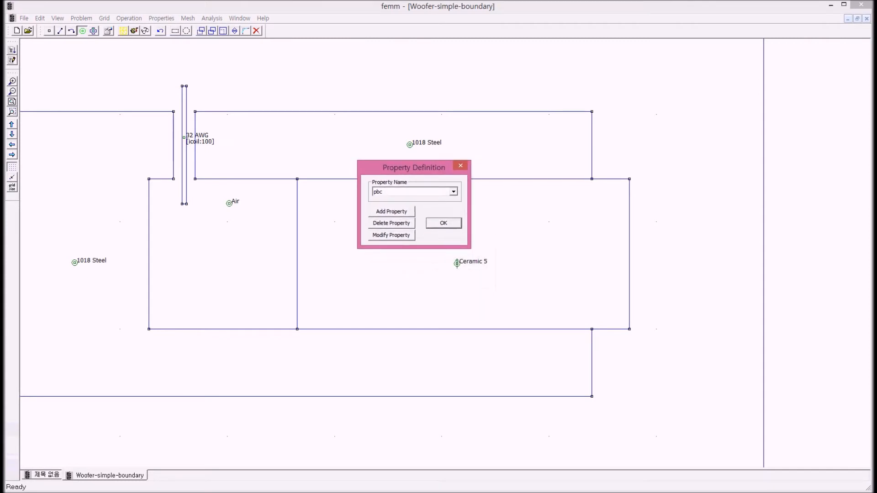
click(453, 192)
click(453, 191)
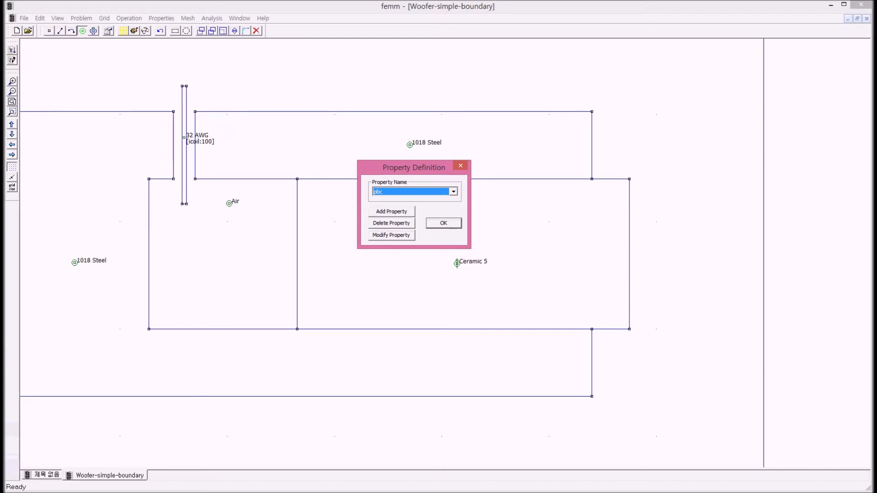
click(462, 166)
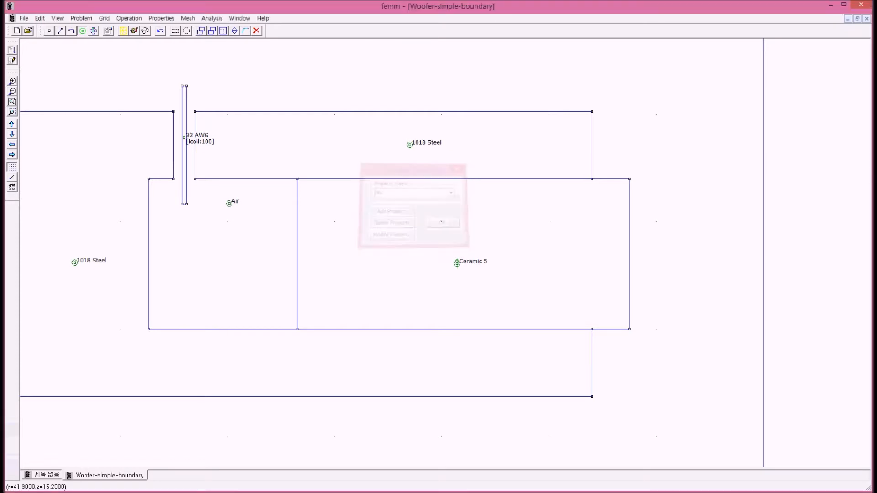
Open the icoil circuit property, examine its Parallel/Series connection and circuit current, and accept the existing settings.
click(161, 19)
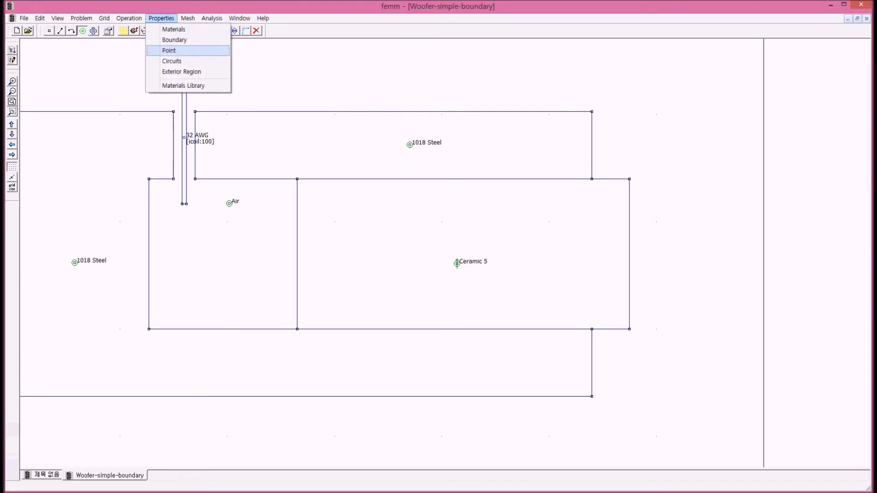
click(172, 60)
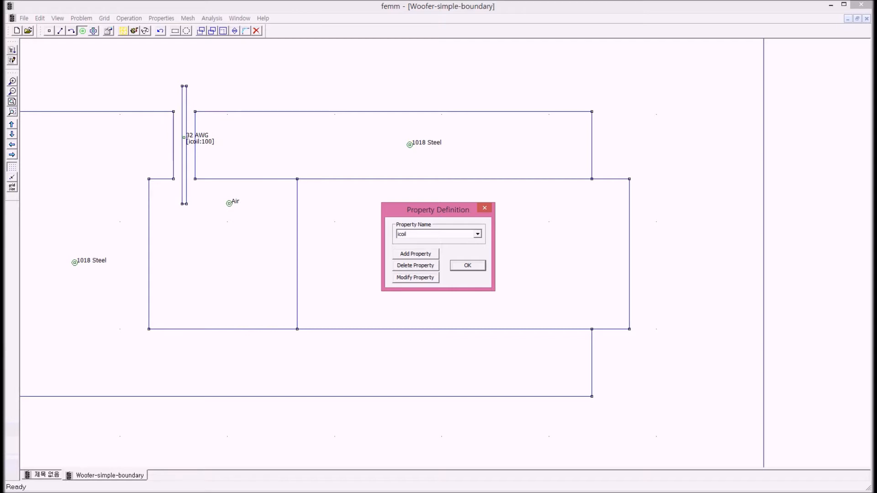
click(415, 278)
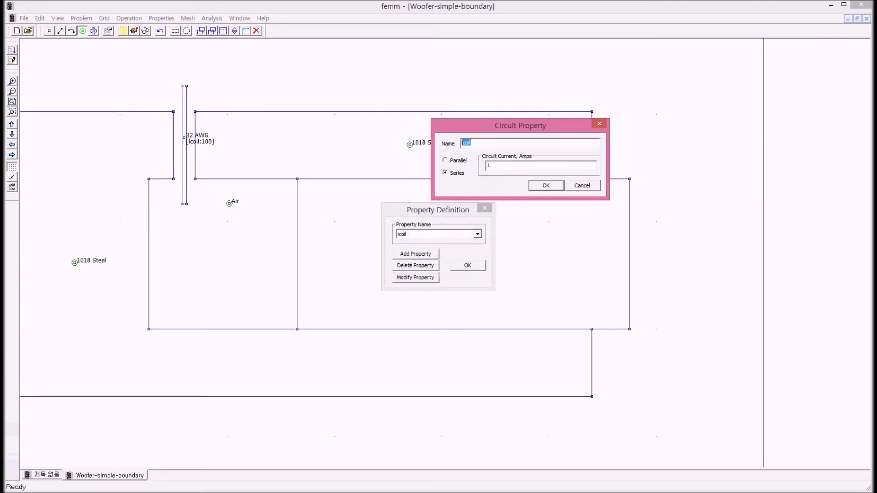
click(491, 166)
double_click(489, 166)
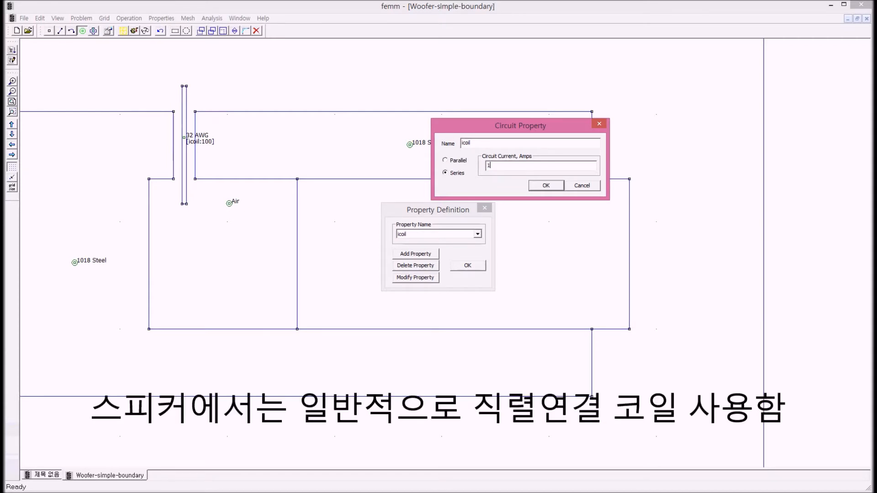
drag(520, 125, 492, 126)
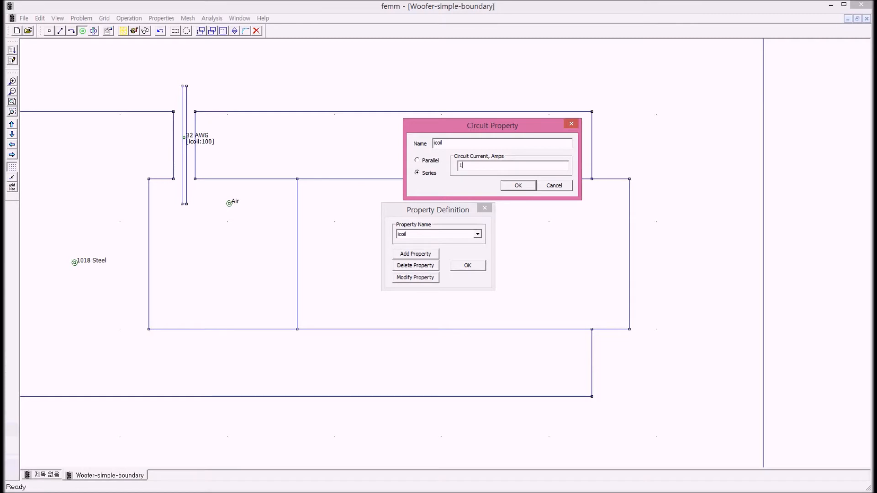
drag(492, 126, 355, 96)
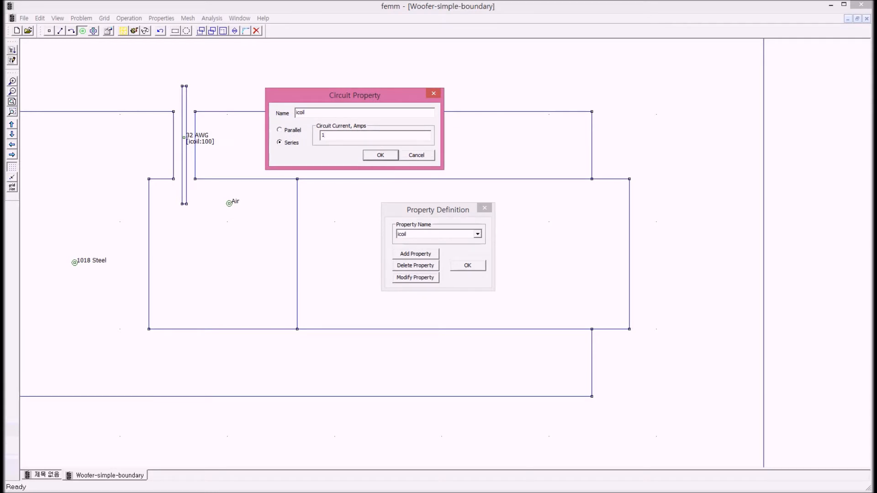
drag(355, 95, 512, 89)
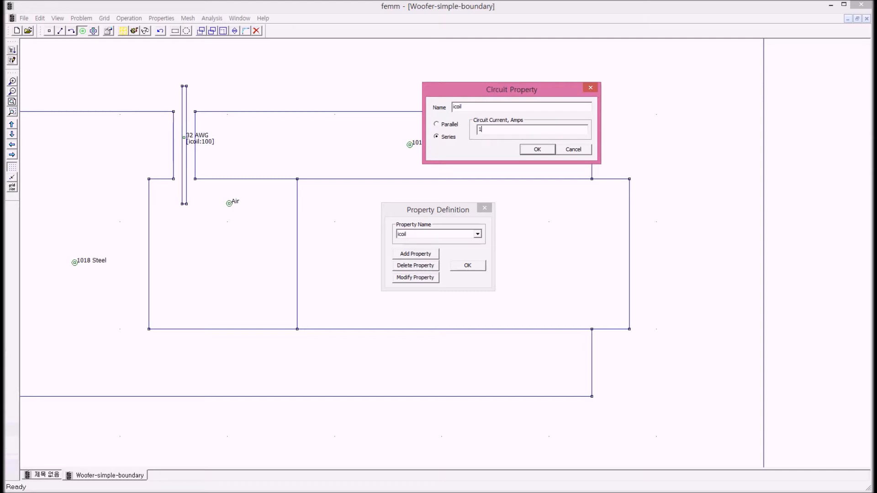
key(Return)
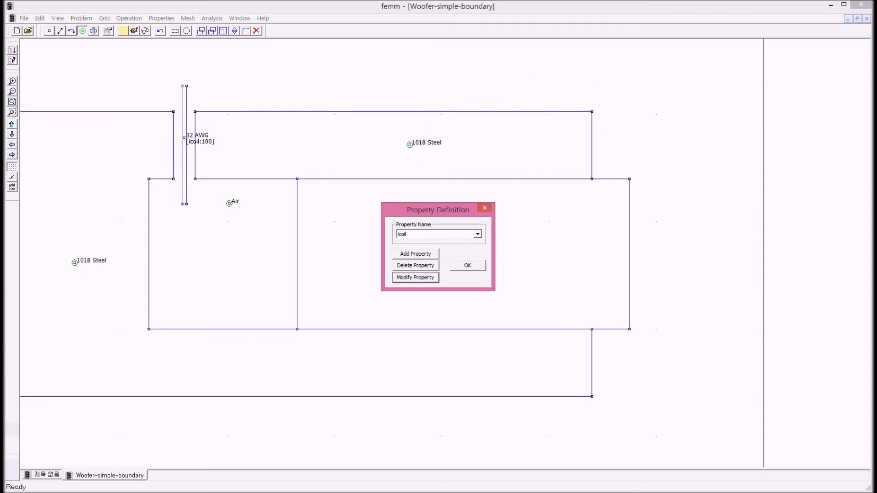
drag(437, 210, 377, 194)
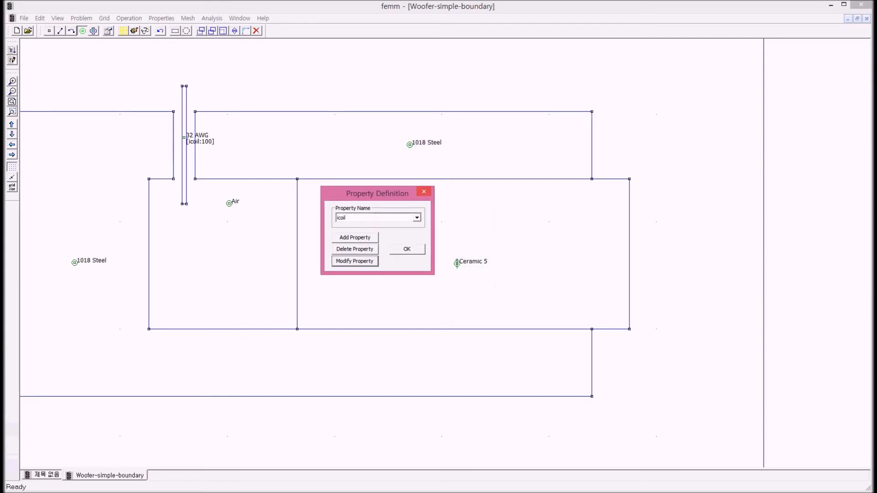
click(407, 249)
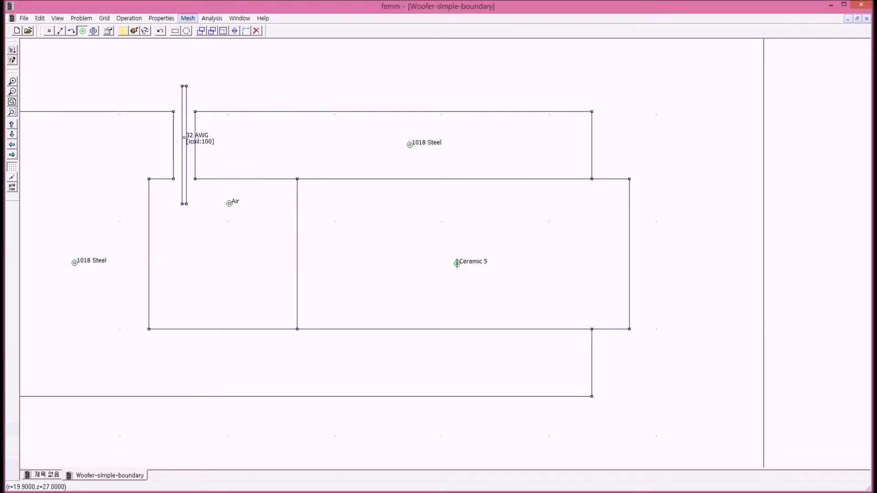
Reopen the icoil circuit property to recheck its settings, then dismiss the dialogs without making changes.
click(161, 19)
click(172, 61)
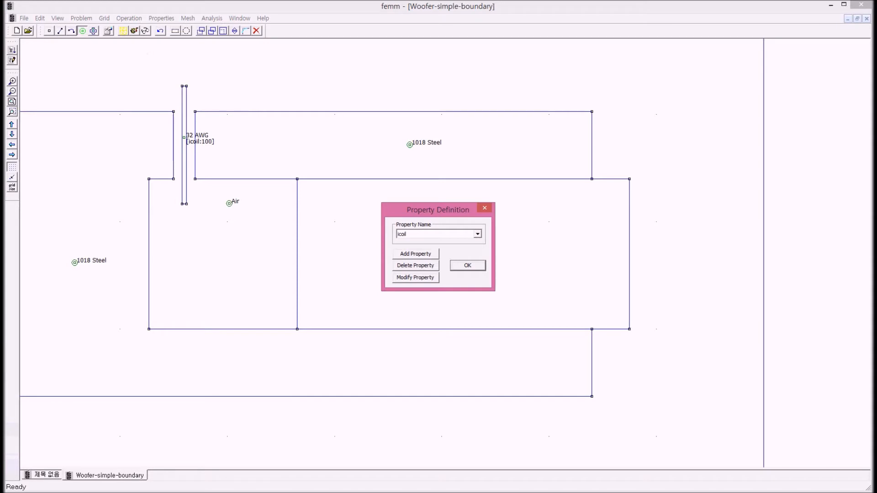
click(415, 278)
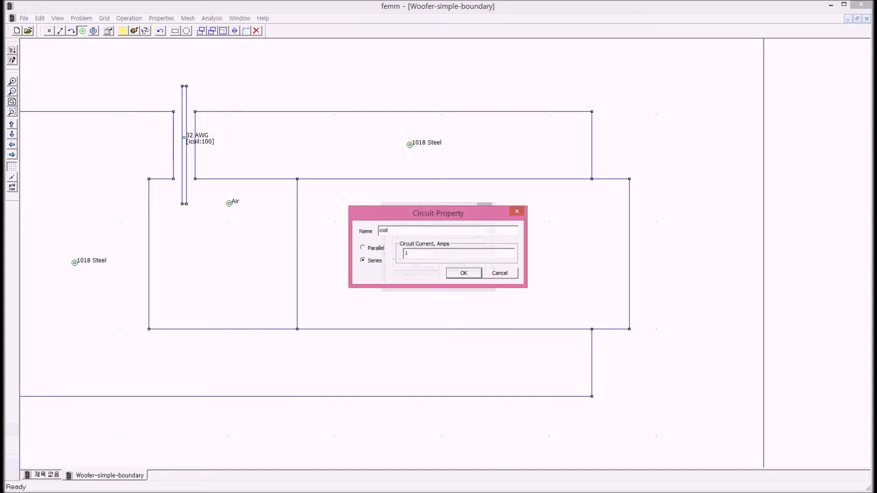
click(517, 211)
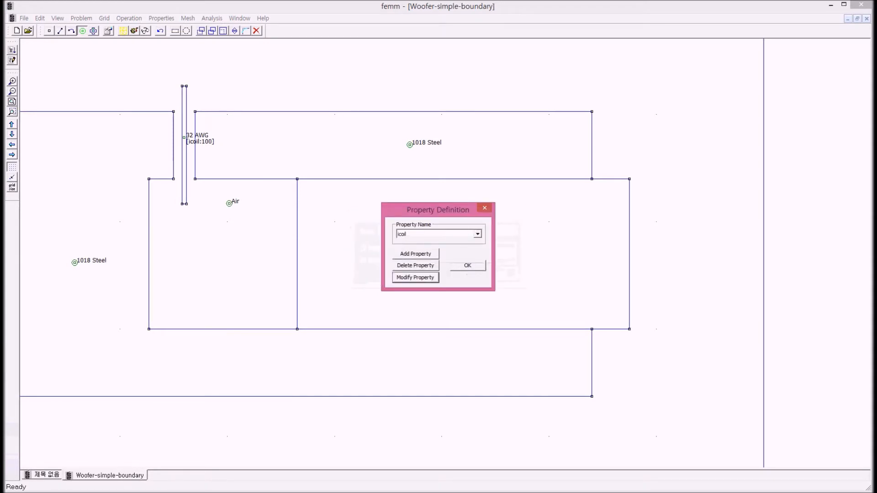
click(484, 208)
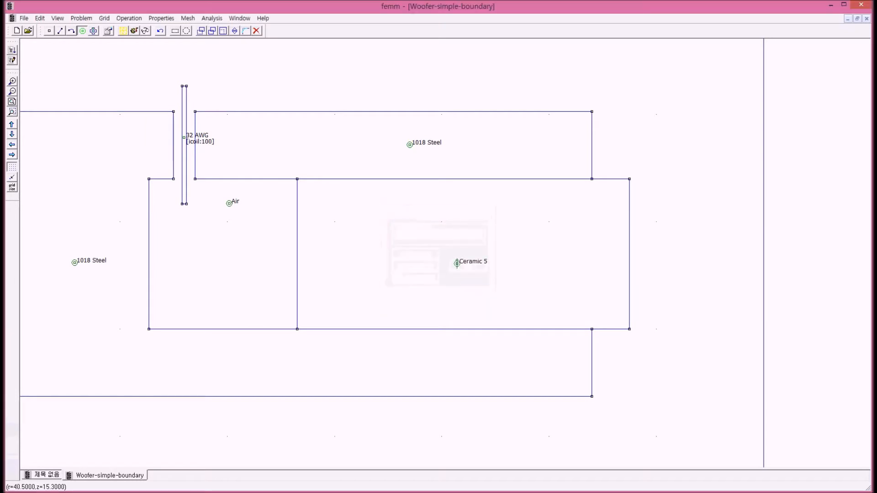
click(161, 18)
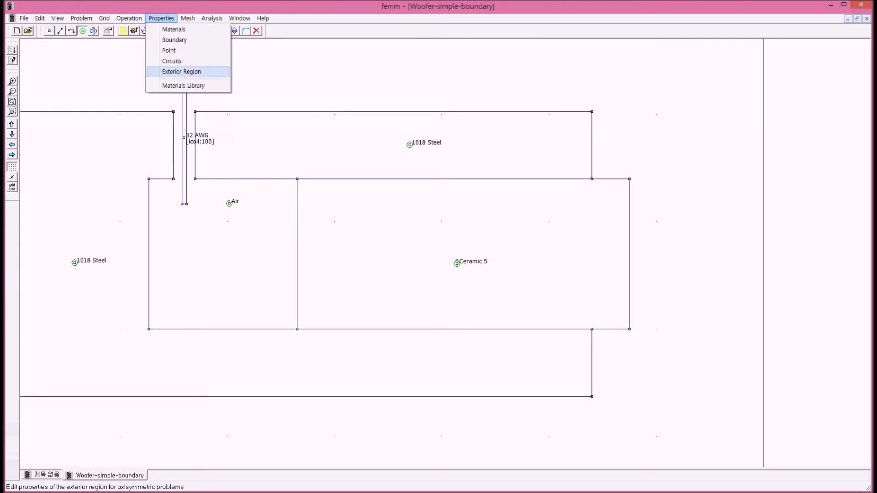
click(364, 41)
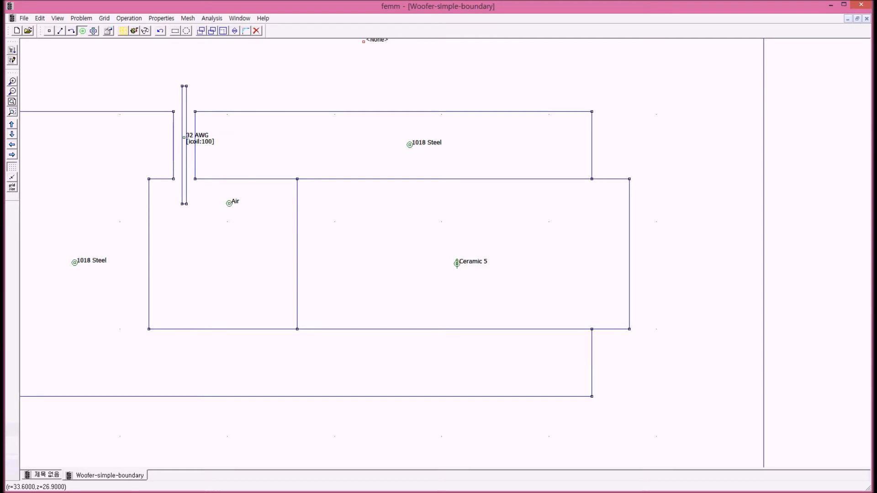
key(Delete)
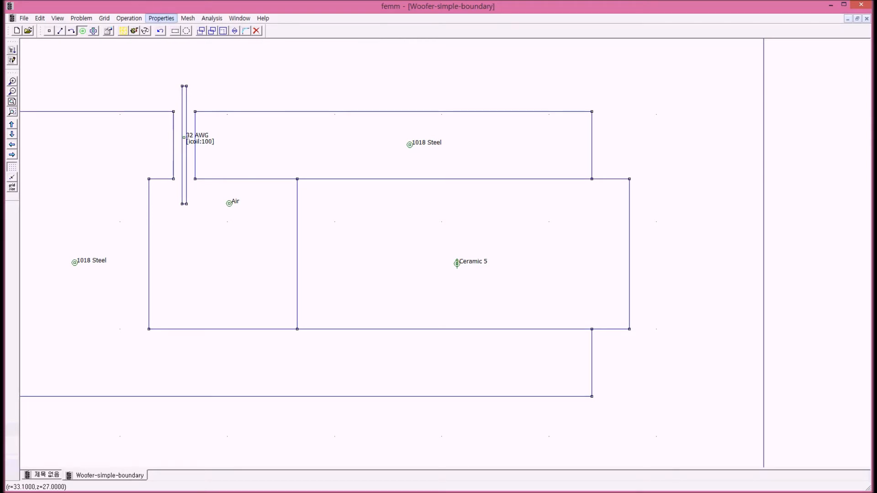
Open the block properties of the Ceramic 5 material from the model's material definitions and examine them.
click(161, 18)
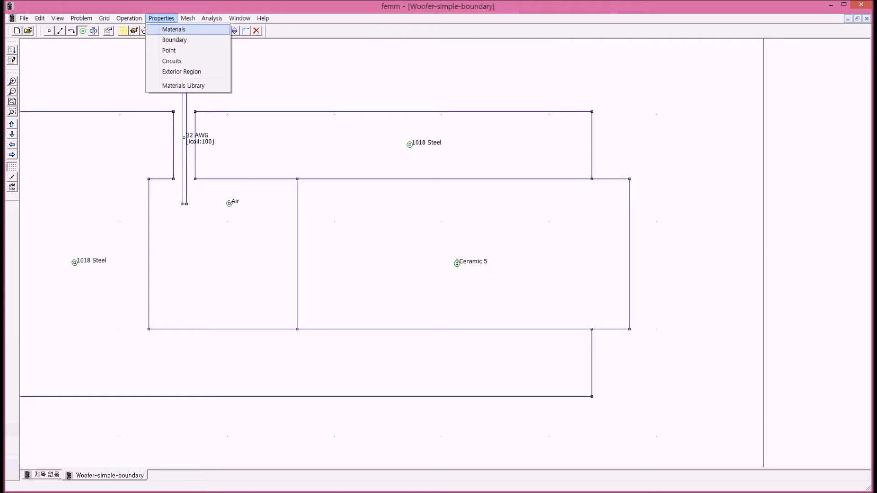
click(174, 30)
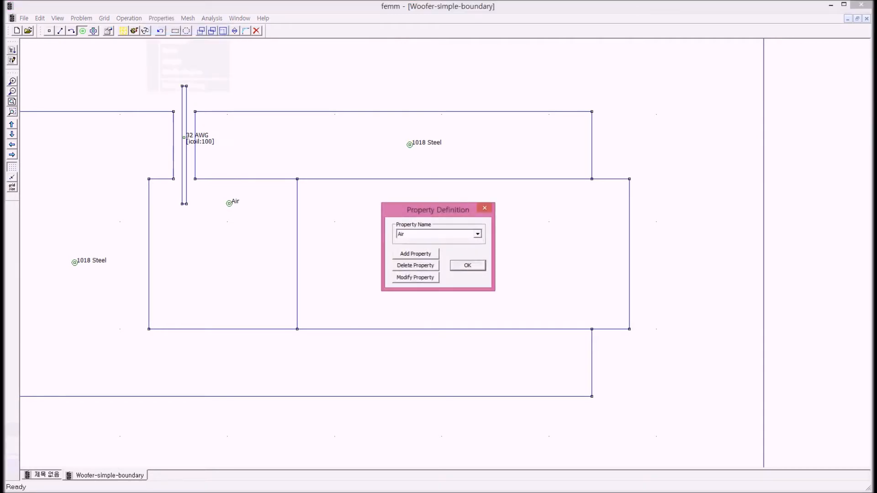
click(477, 234)
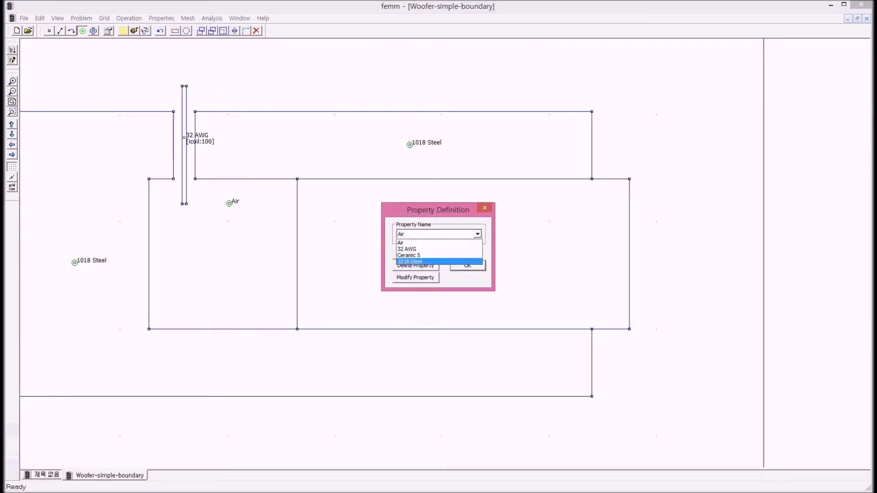
click(410, 255)
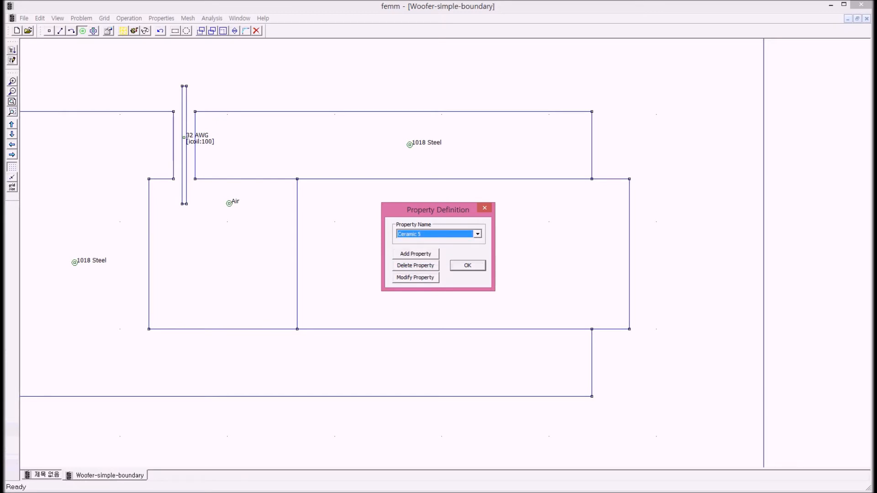
drag(434, 210, 287, 67)
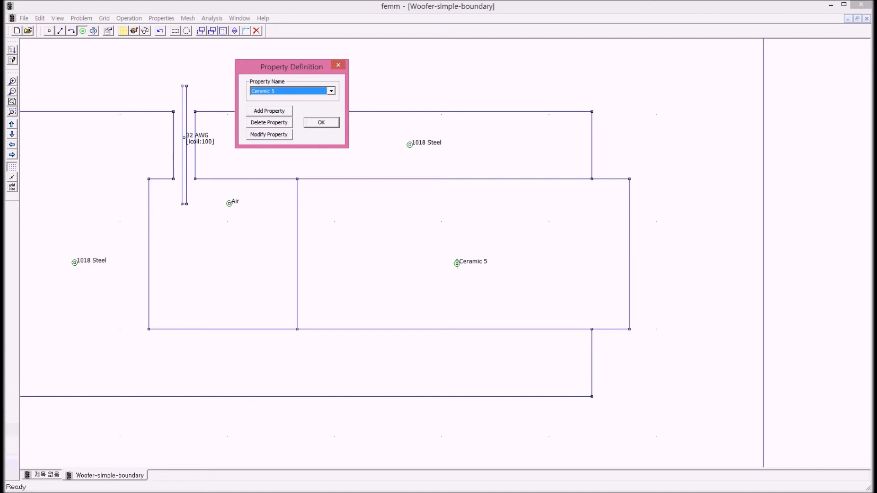
click(269, 135)
drag(292, 2, 344, 72)
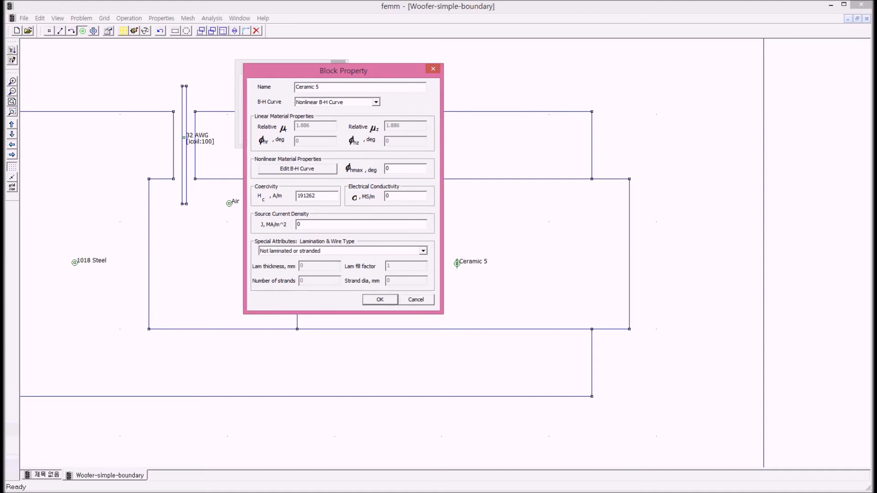
Compare the Linear B-H Relationship and Nonlinear B-H Curve options for Ceramic 5, leaving Nonlinear B-H Curve selected.
click(376, 102)
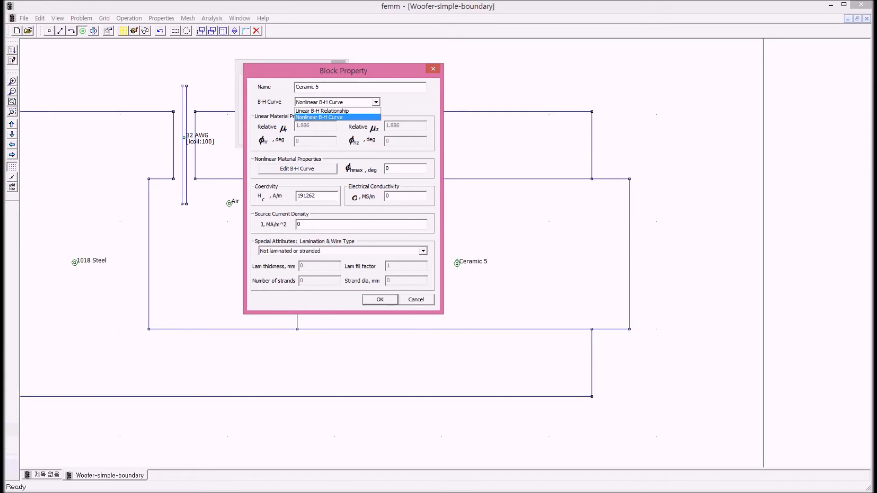
click(322, 111)
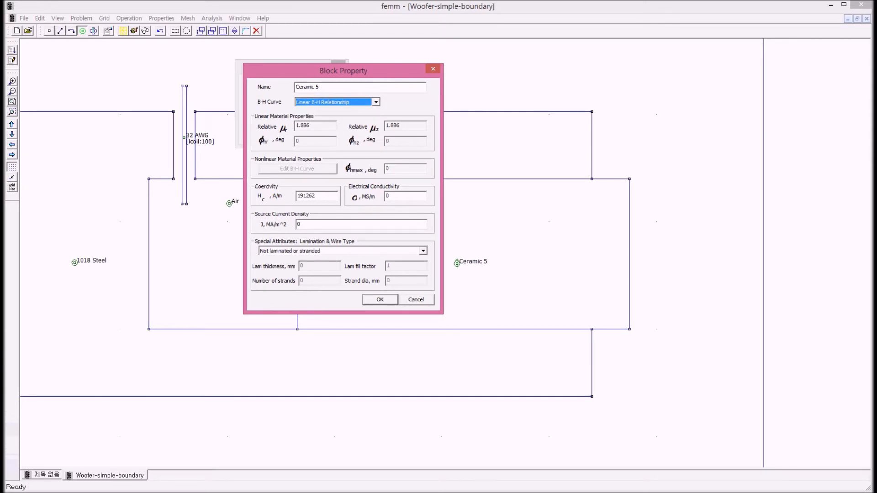
click(376, 103)
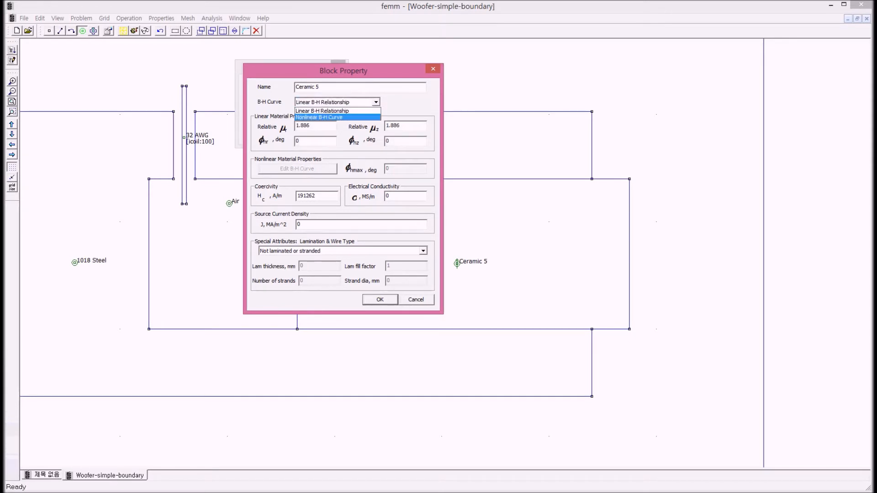
click(319, 118)
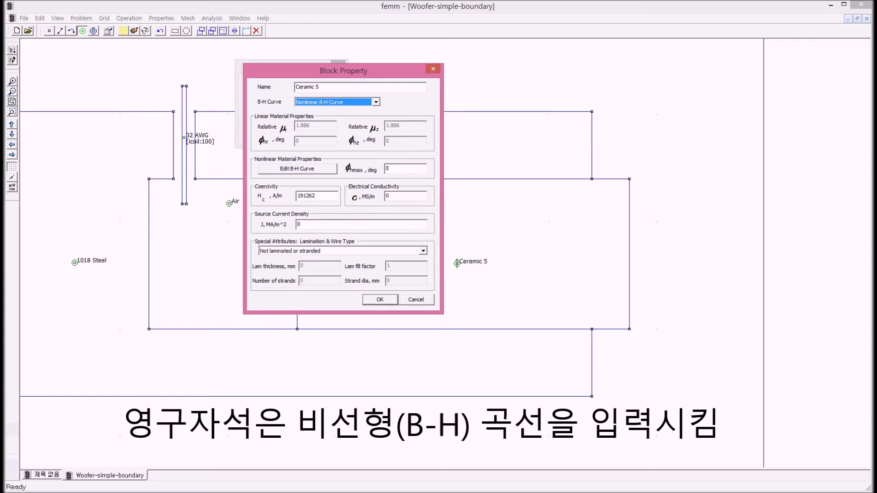
click(376, 102)
click(322, 111)
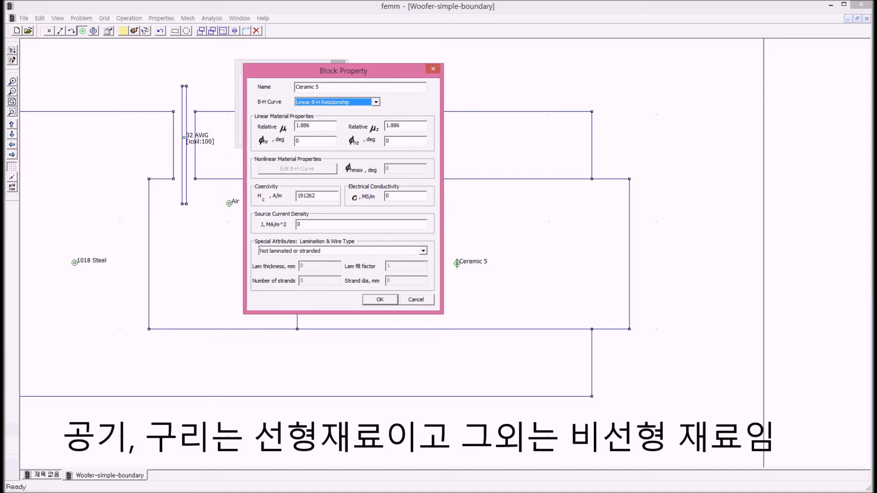
click(376, 102)
click(323, 118)
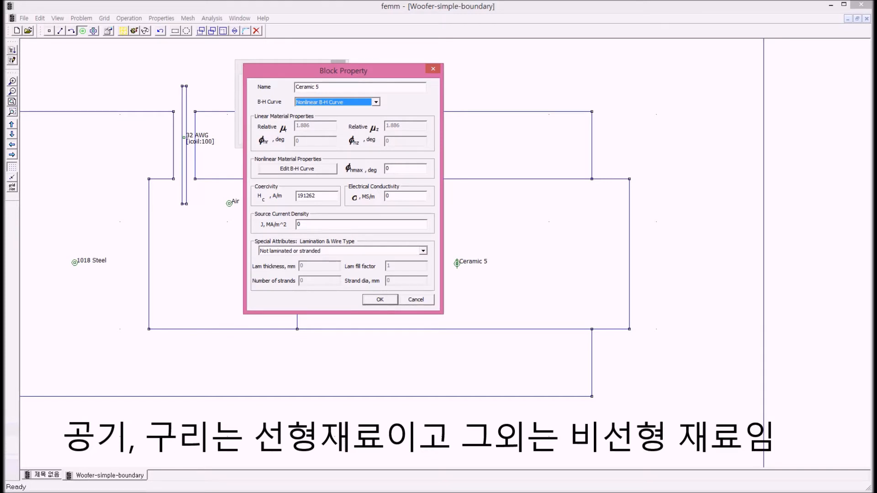
Open the B-H curve data of Ceramic 5 and examine its B and H value lists.
click(297, 169)
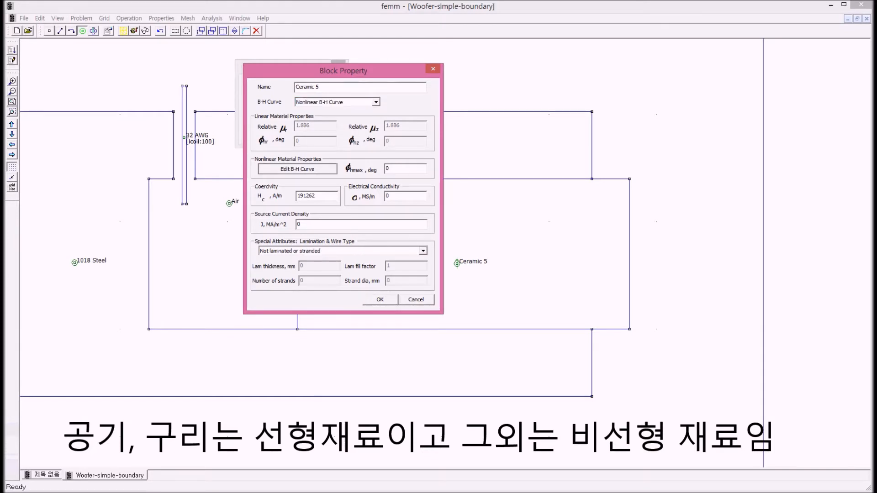
drag(343, 108, 535, 105)
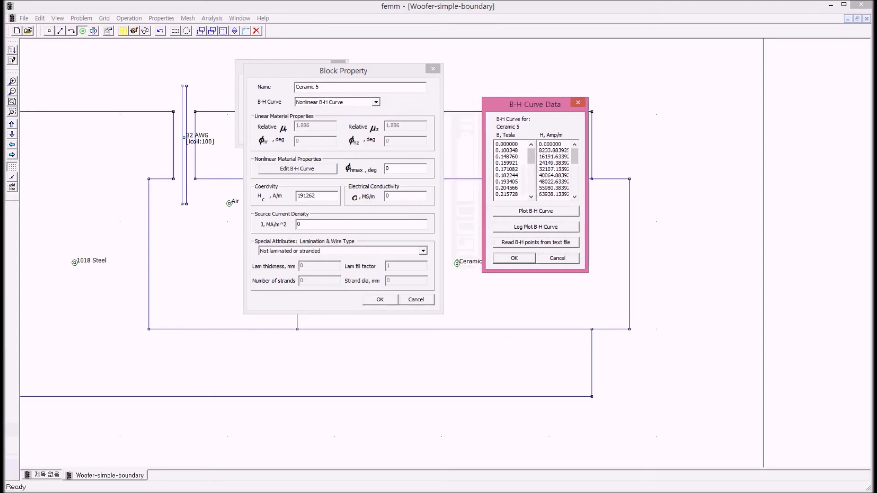
mouse_move(531, 156)
mouse_down()
mouse_move(531, 185)
mouse_move(531, 156)
mouse_up()
mouse_move(575, 157)
mouse_down()
mouse_move(575, 185)
mouse_move(575, 156)
mouse_up()
drag(535, 104, 502, 71)
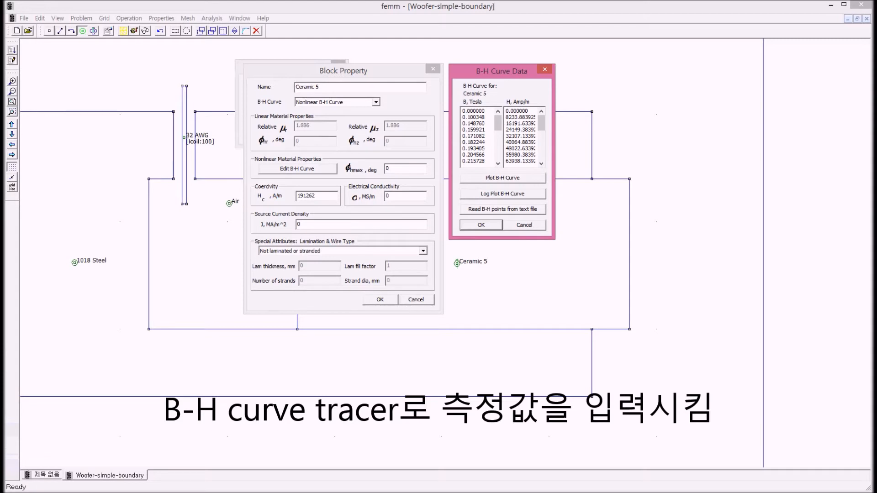
View Ceramic 5's normal and logarithmic B-H curve plots, then close the plots and its property dialogs without saving changes.
click(503, 179)
drag(503, 79, 457, 133)
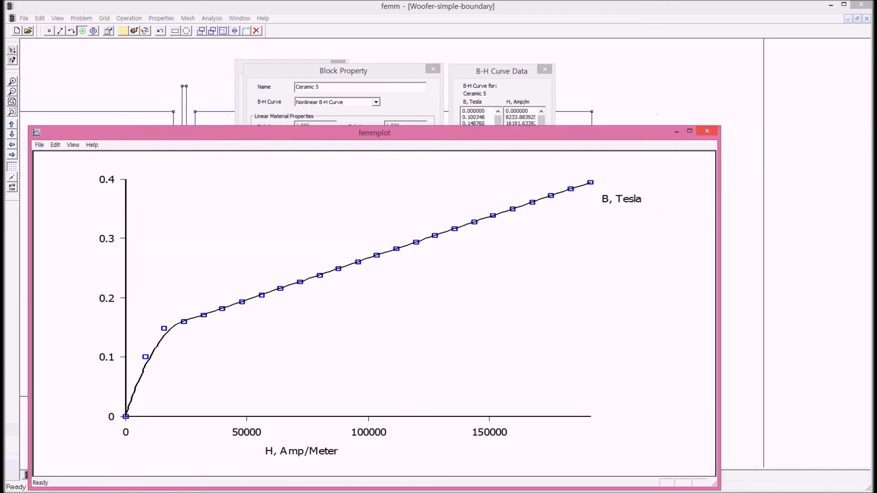
click(707, 131)
click(502, 194)
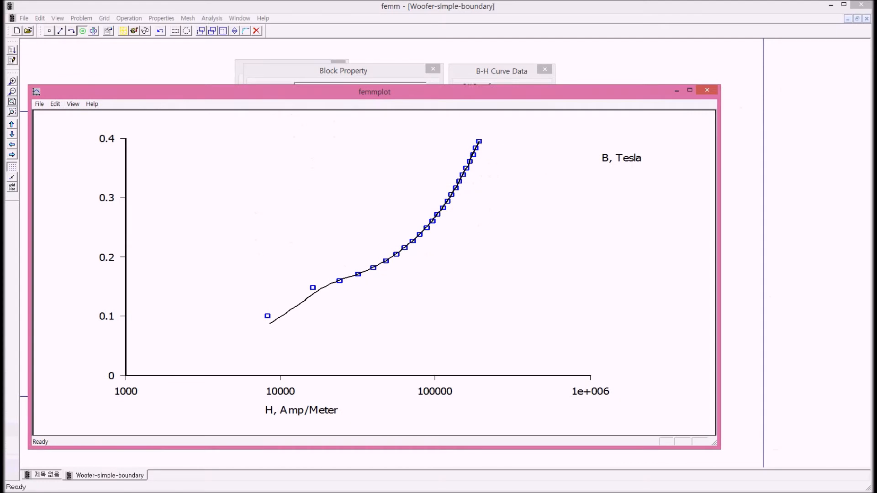
click(707, 90)
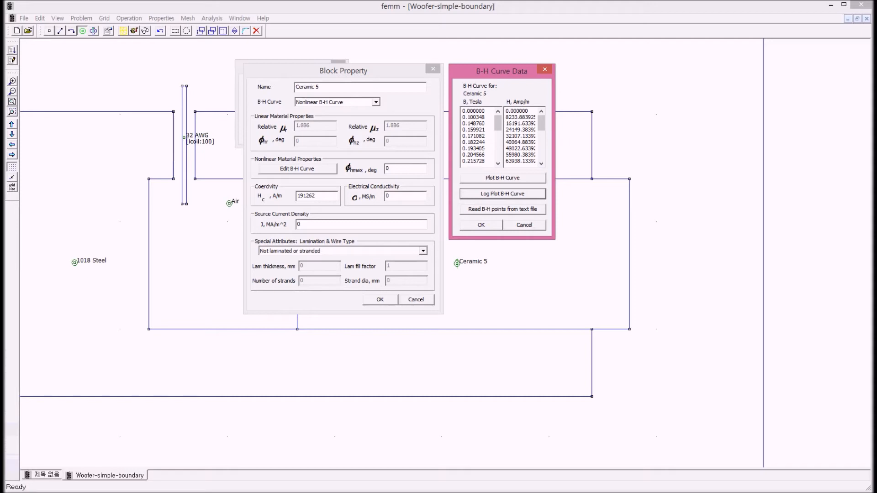
drag(502, 71, 573, 83)
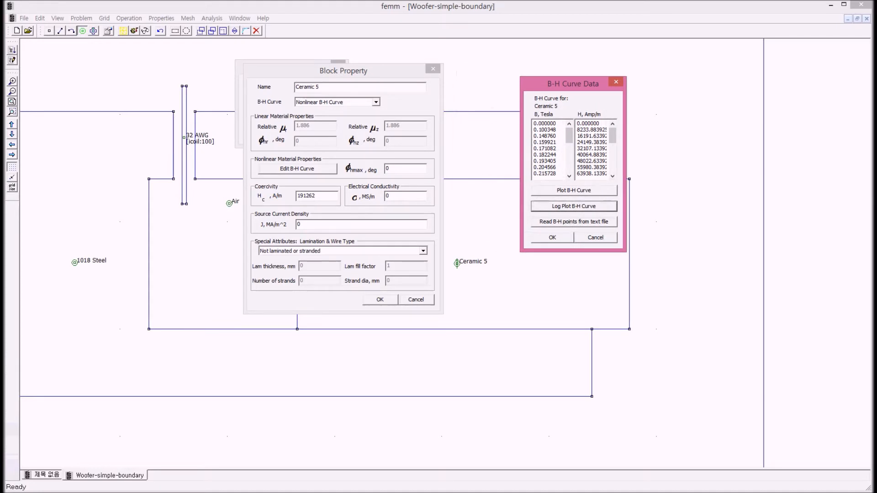
click(595, 238)
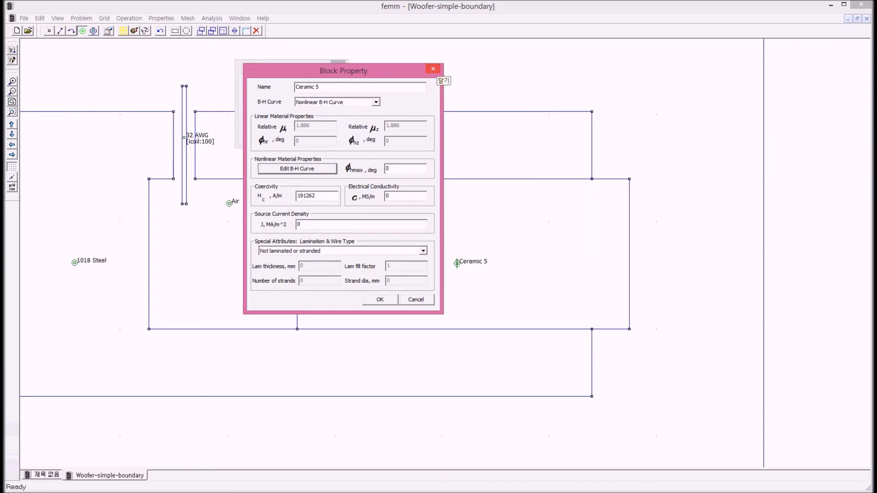
click(433, 69)
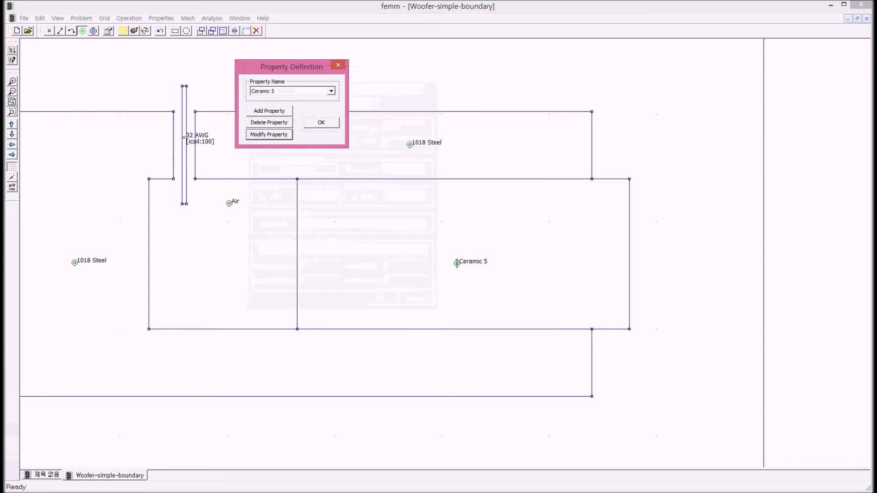
Open the B-H curve data of the 1018 Steel material and view its logarithmic plot, then close the plot.
click(331, 91)
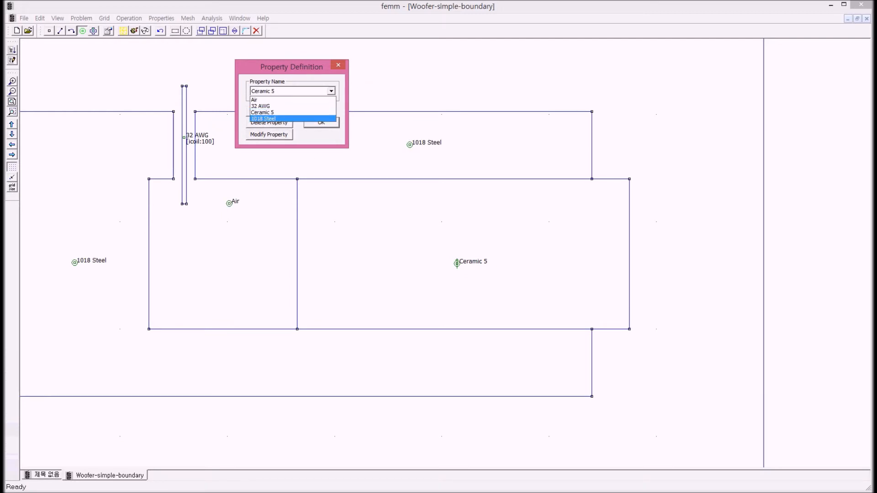
click(278, 119)
click(269, 134)
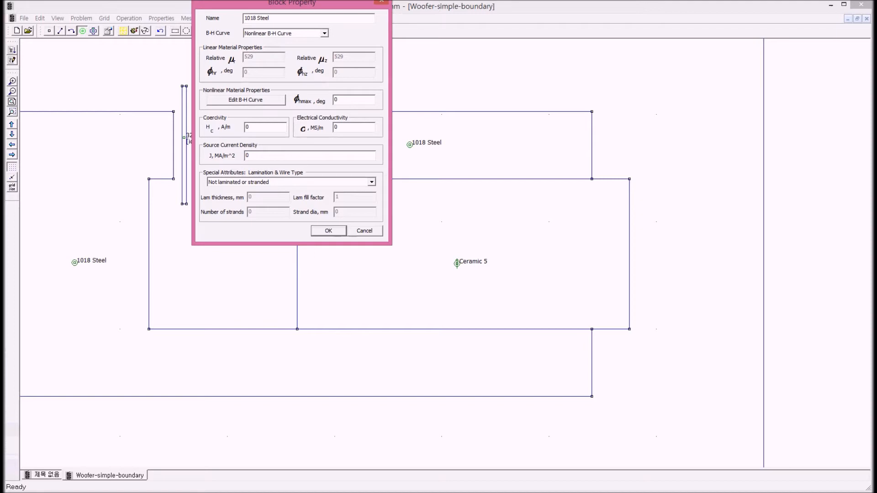
click(246, 100)
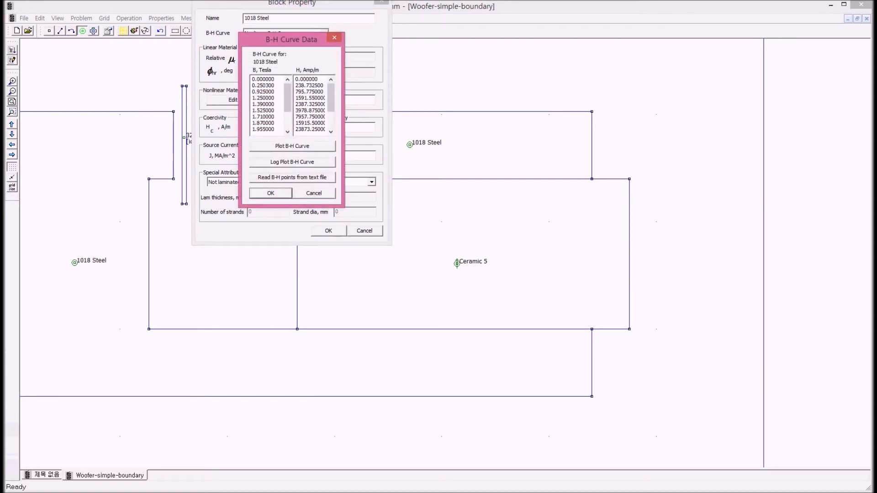
click(293, 162)
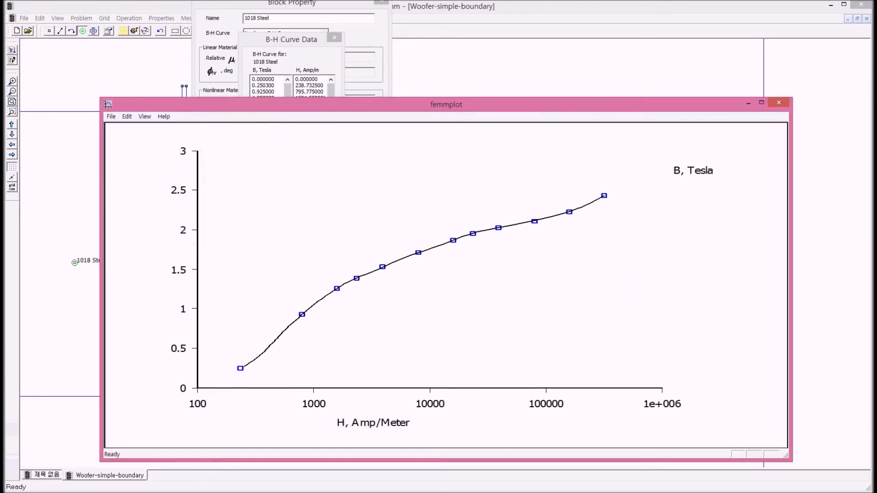
click(779, 103)
Examine the normal B-H curve plot of 1018 Steel, then close the plot and the material's dialogs without saving changes.
click(293, 145)
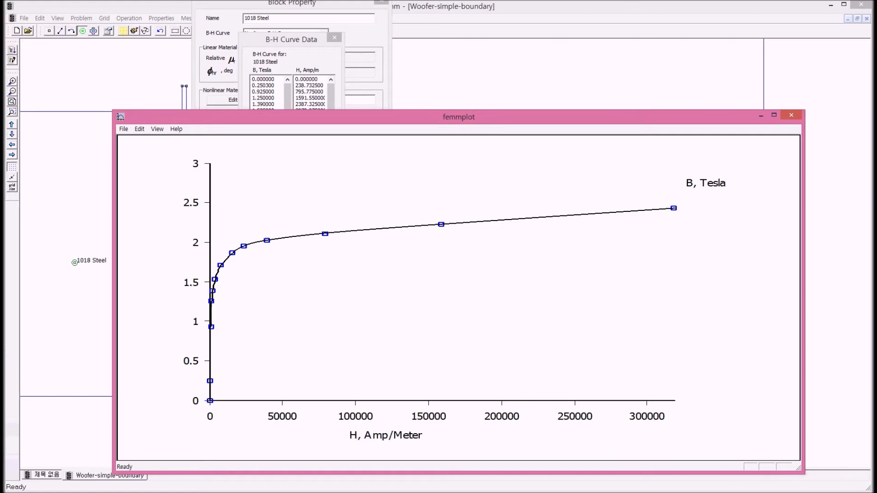
drag(458, 116, 464, 74)
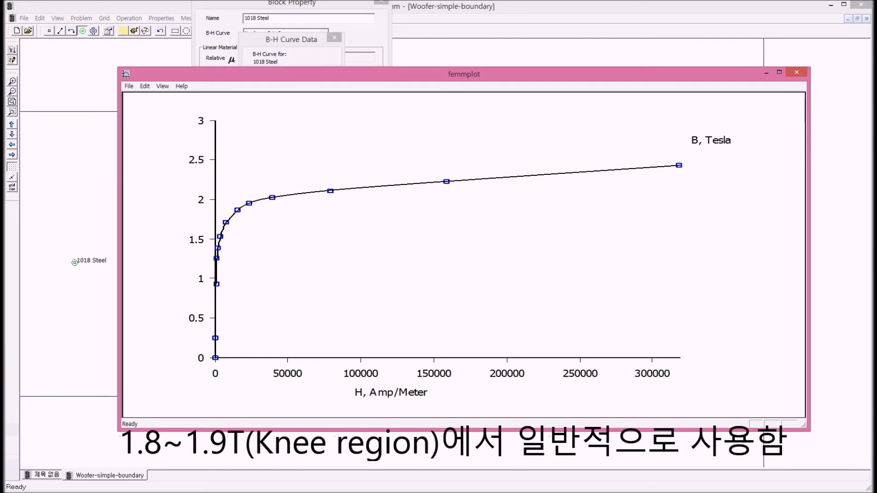
drag(464, 74, 421, 96)
click(753, 94)
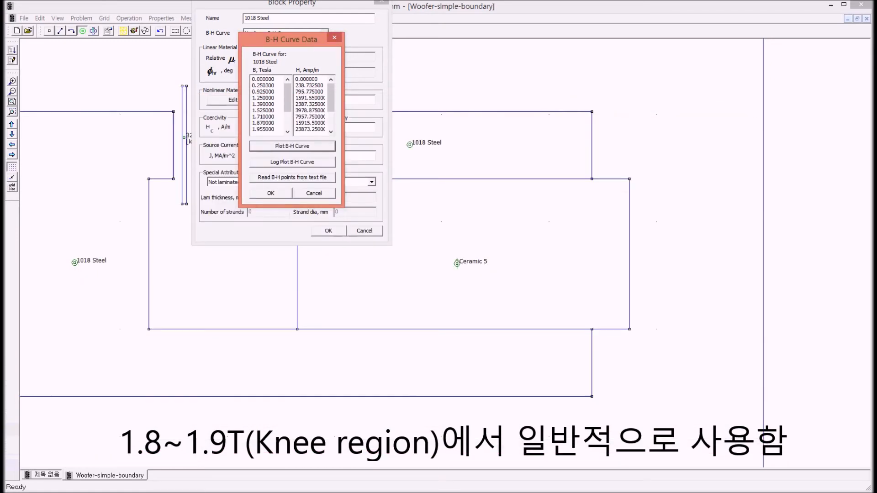
click(335, 38)
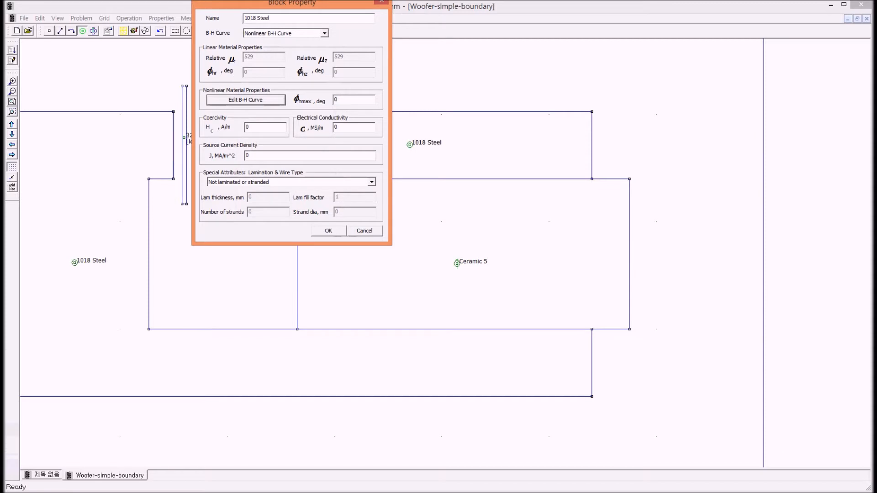
click(382, 1)
Open the block properties of the 32 AWG material and examine its linear, conductivity and magnet wire settings.
click(331, 91)
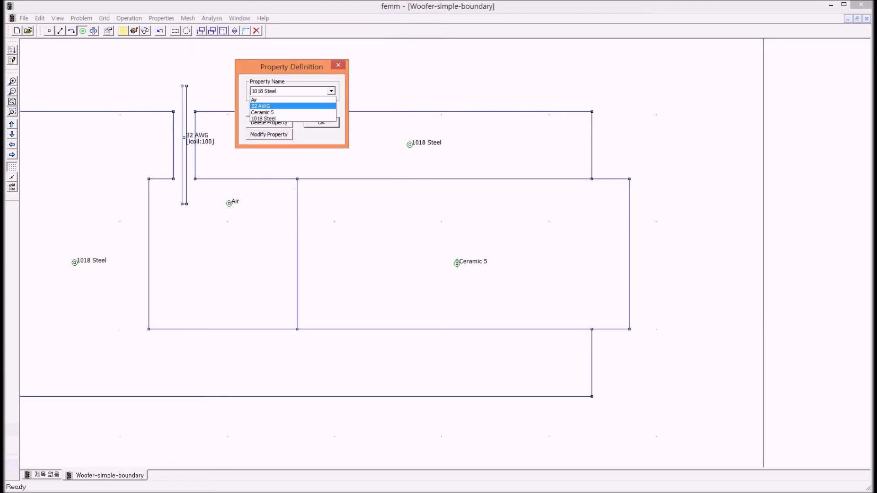
click(286, 106)
click(269, 134)
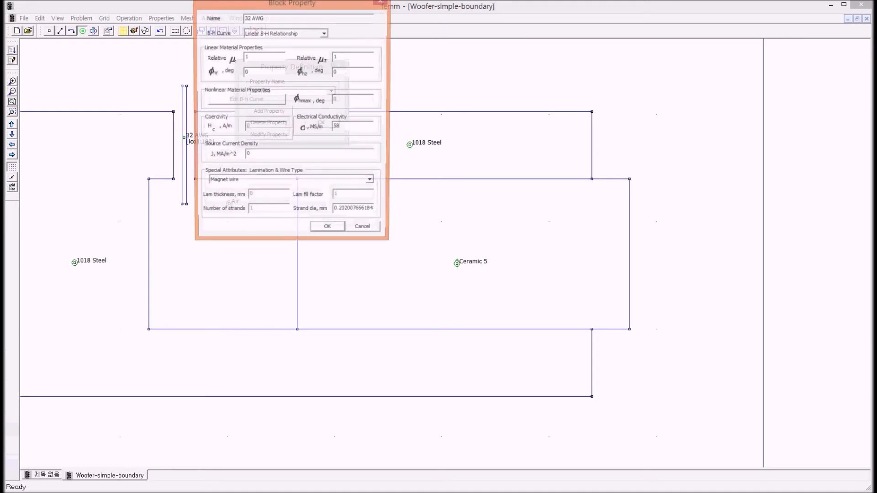
drag(292, 3, 383, 53)
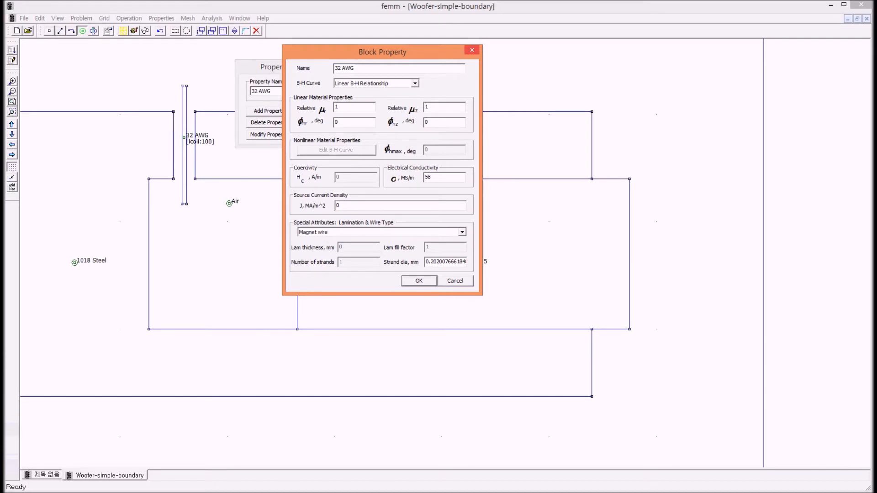
Close the 32 AWG block properties, then review the Air material's block properties and close them.
key(Return)
click(331, 91)
click(292, 99)
click(269, 135)
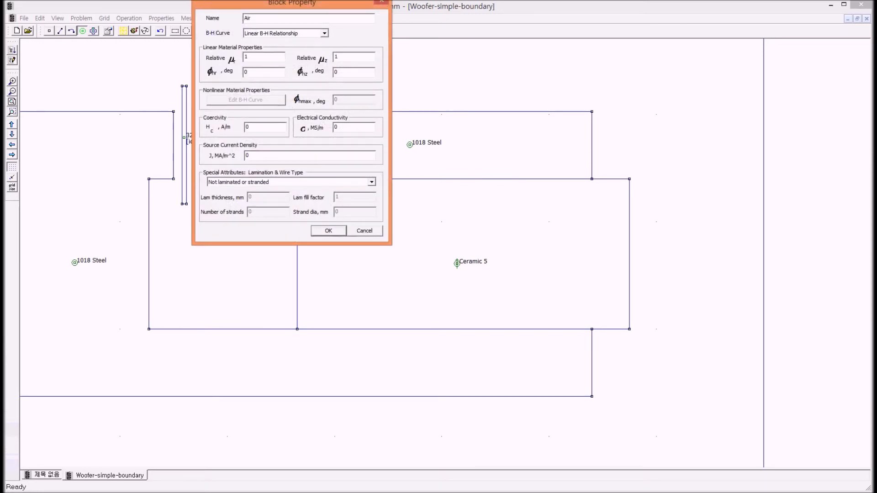
click(327, 231)
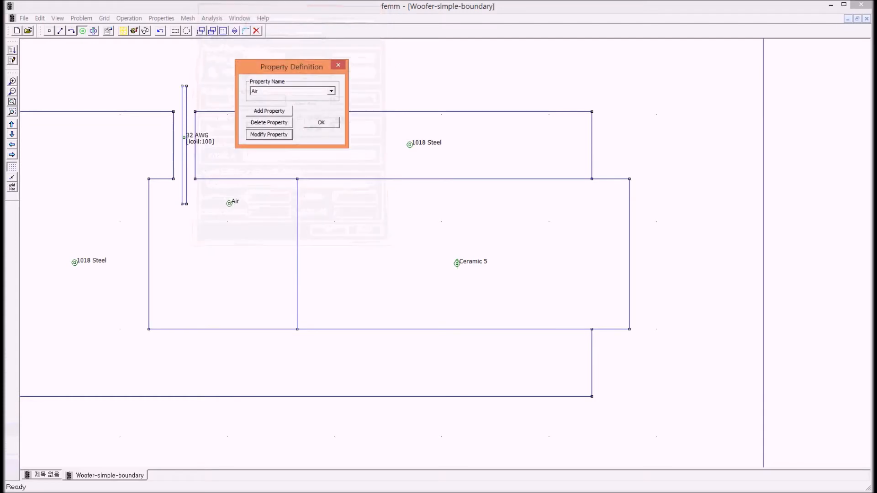
Review the 32 AWG material's name, electrical conductivity and strand diameter, then close its properties and the materials list.
click(332, 92)
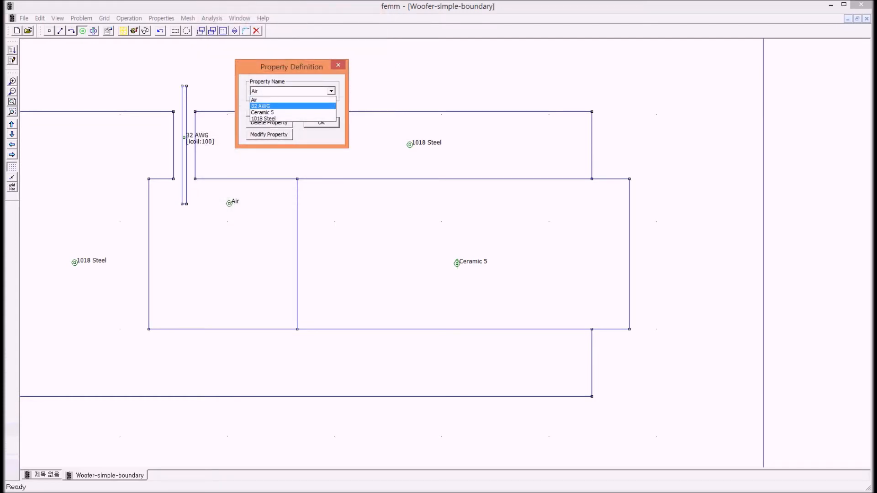
click(292, 106)
click(269, 134)
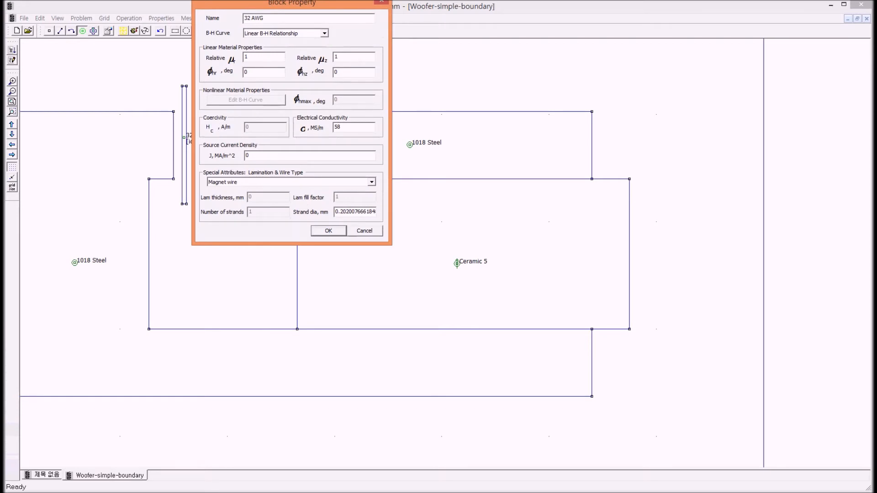
double_click(338, 127)
drag(269, 18, 243, 18)
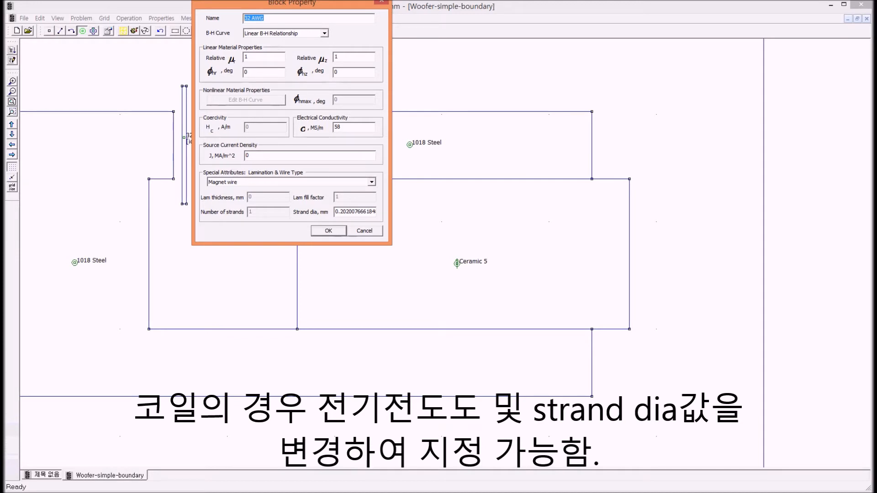
double_click(338, 127)
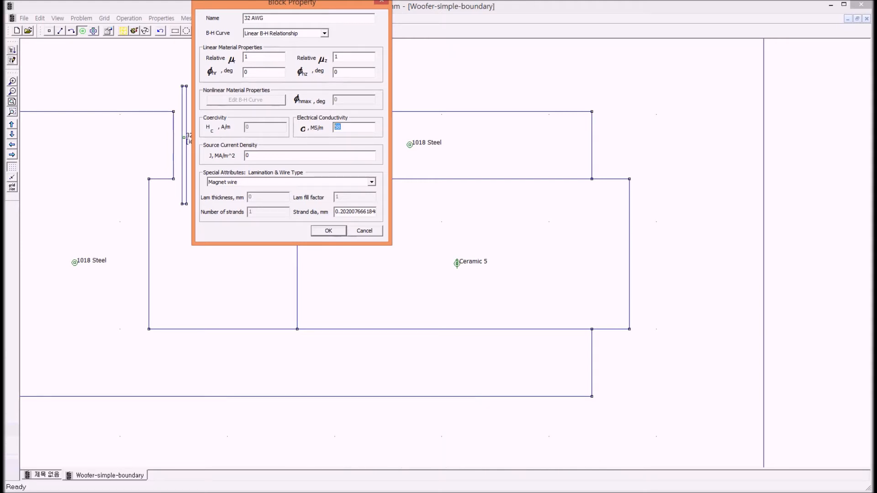
click(341, 128)
drag(336, 212, 376, 211)
key(Return)
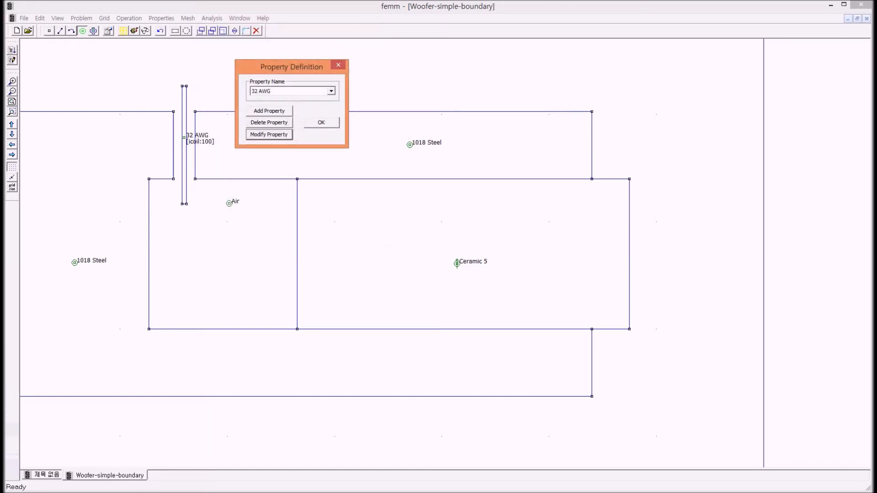
click(338, 65)
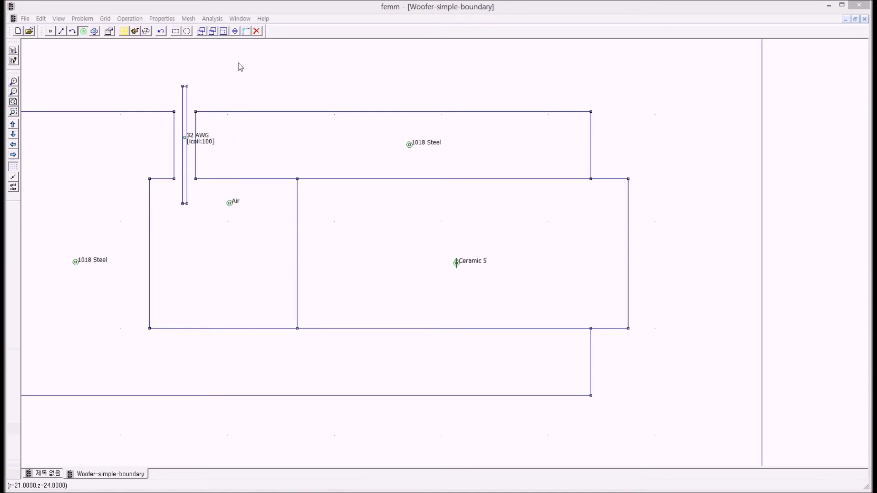
Check which boundary property is assigned to the air region's outer vertical segment, then cancel without changes.
click(124, 32)
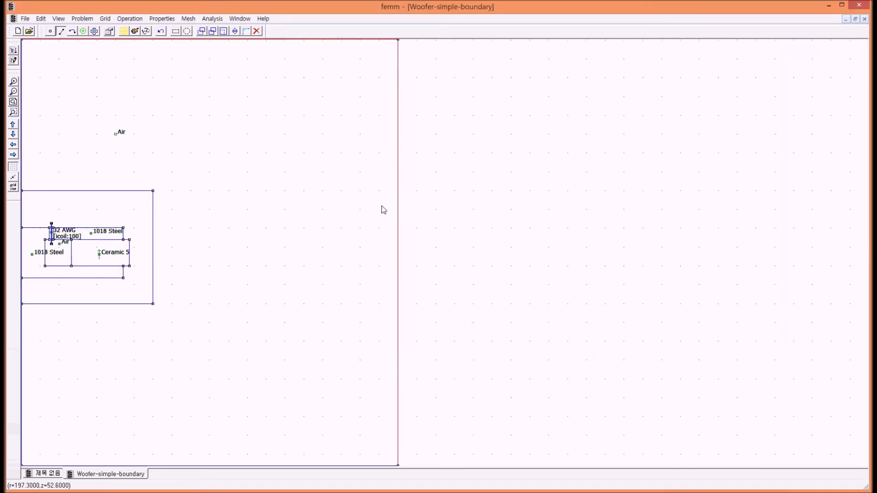
key(space)
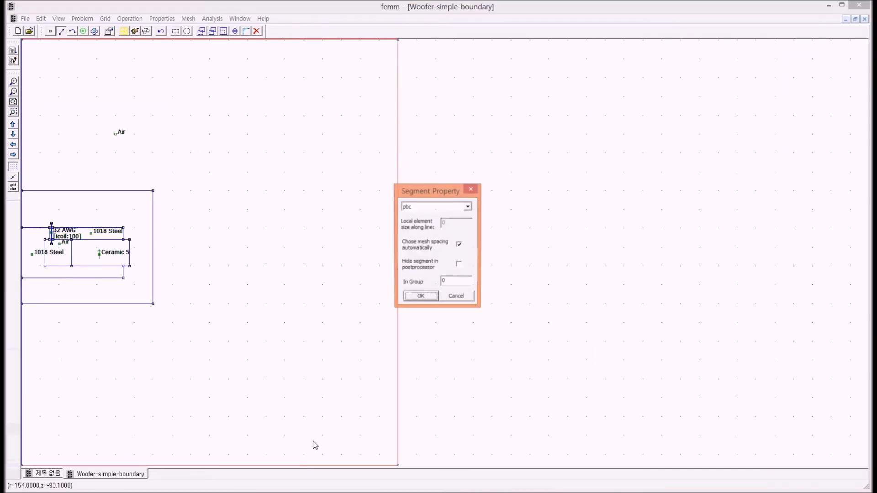
click(470, 208)
click(471, 209)
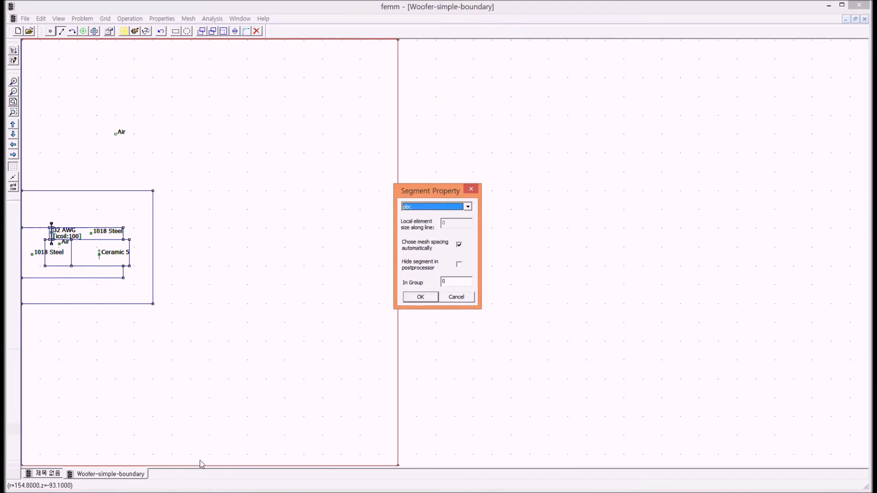
click(454, 298)
Change the BC type of the pbc boundary property to Prescribed A.
click(167, 20)
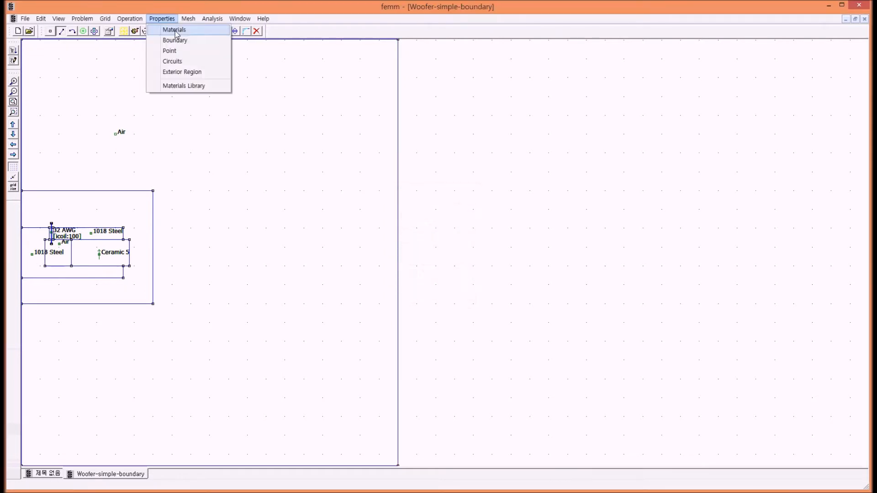
click(177, 40)
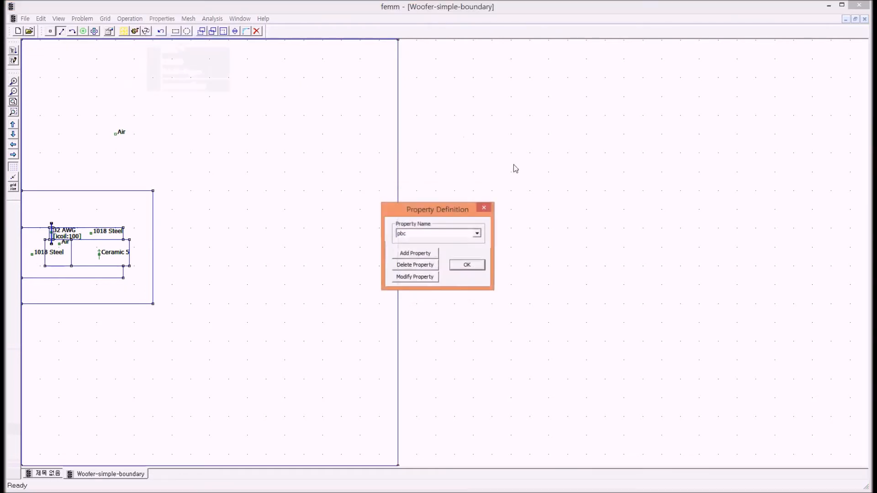
click(414, 277)
click(426, 218)
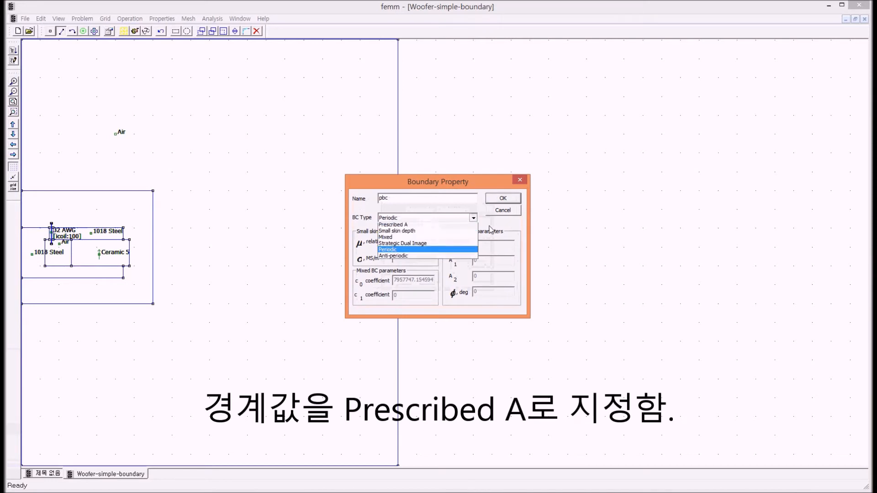
click(417, 225)
click(507, 201)
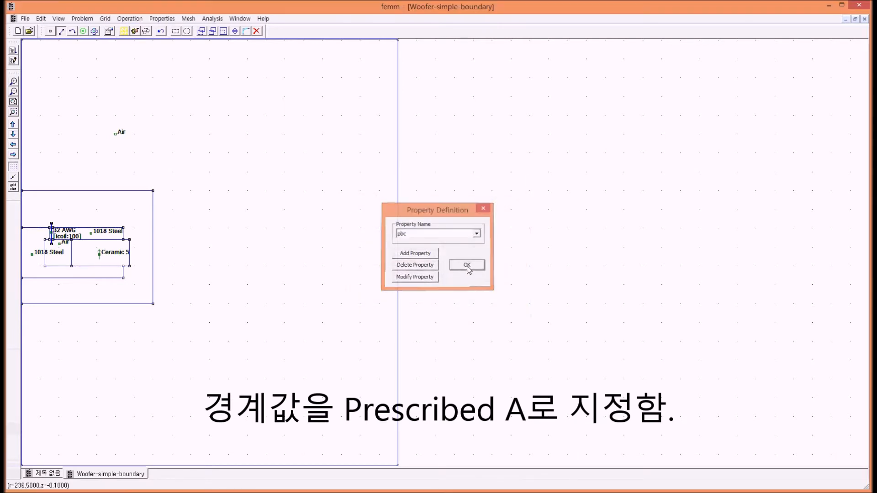
click(466, 265)
Generate the mesh for the woofer model and inspect it closely around the woofer region.
click(124, 31)
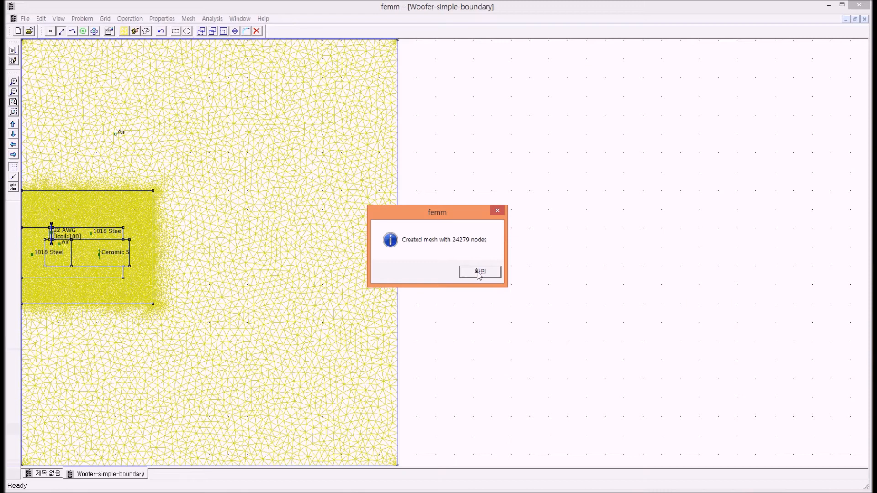
click(479, 272)
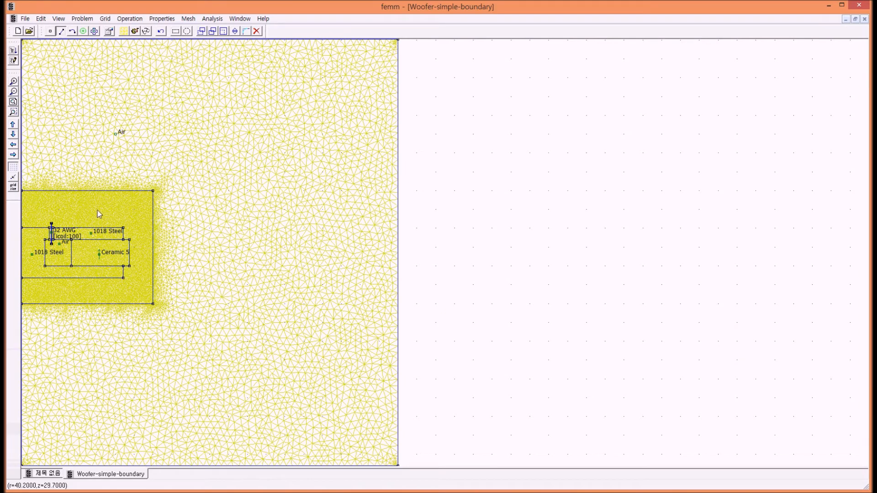
click(14, 112)
click(175, 322)
click(25, 145)
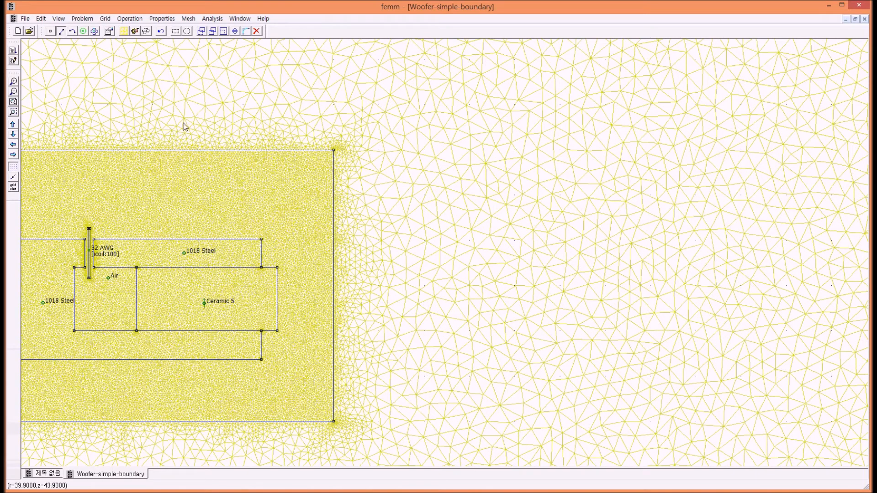
Run the analysis of the woofer model and open its solution results.
click(136, 32)
click(146, 32)
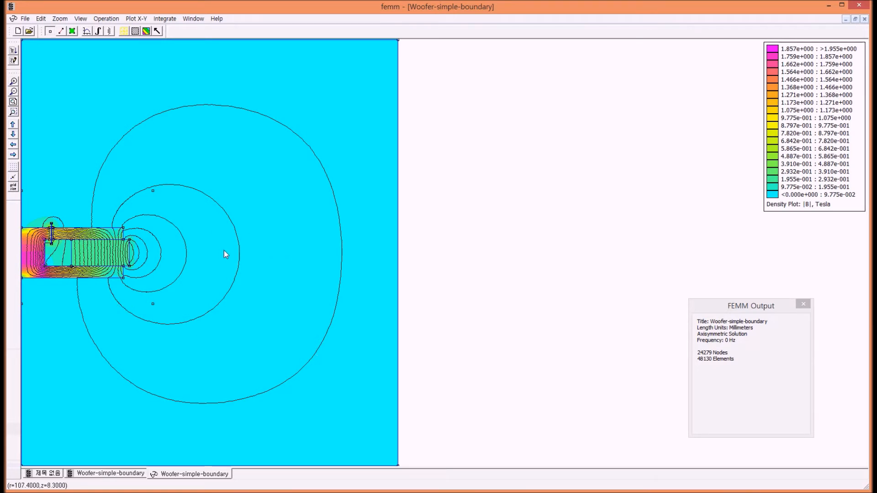
Turn the flux density plot off, then turn it back on in the results view.
click(147, 31)
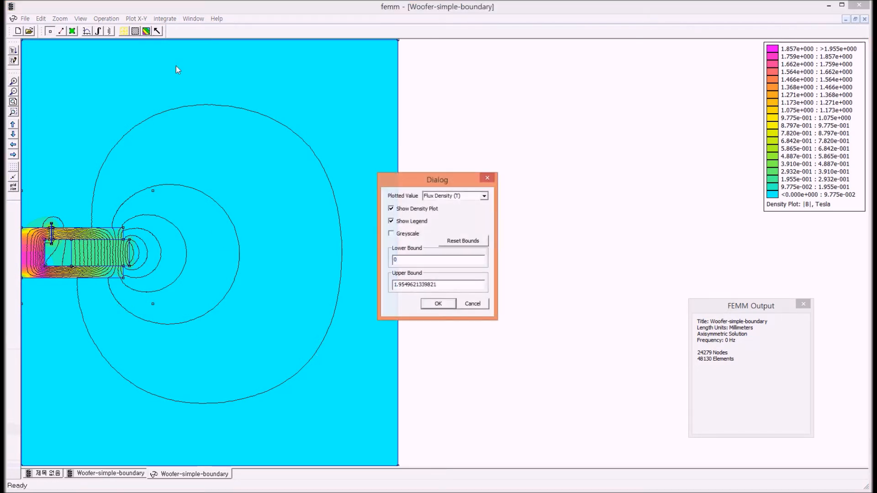
click(391, 208)
click(443, 305)
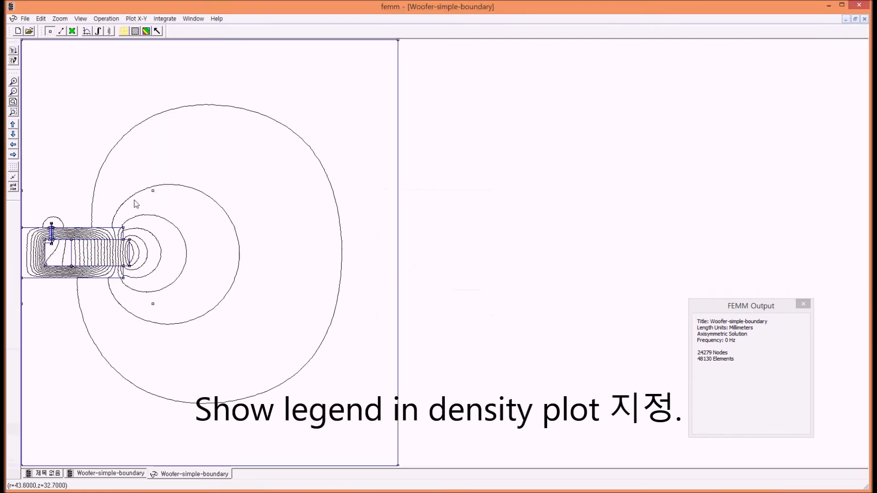
click(147, 31)
click(391, 209)
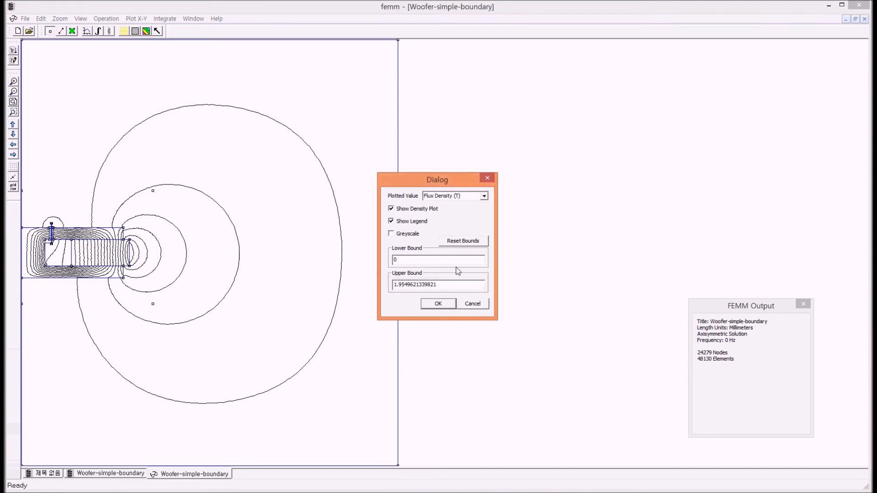
click(438, 304)
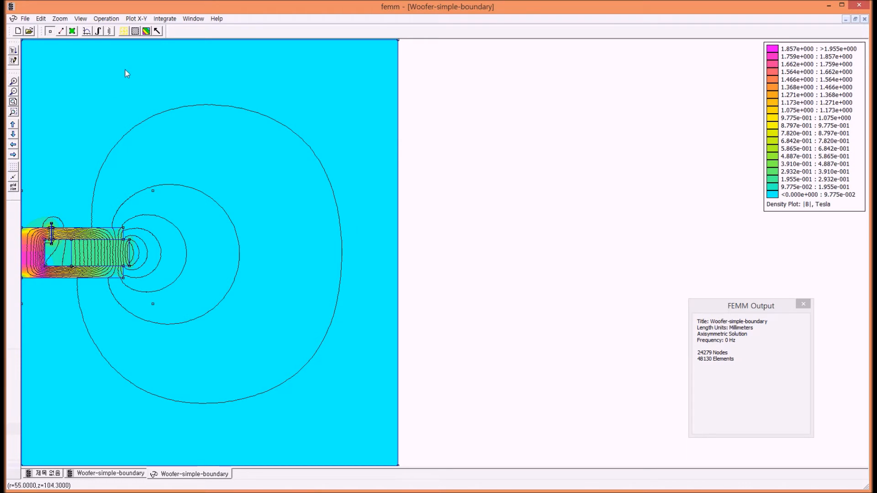
Hide the flux density plot so that only the contour lines are displayed.
click(147, 32)
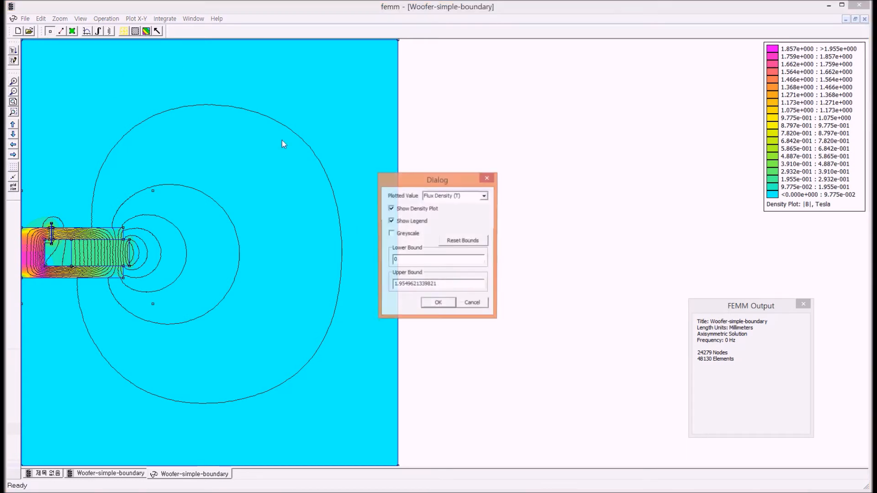
click(403, 208)
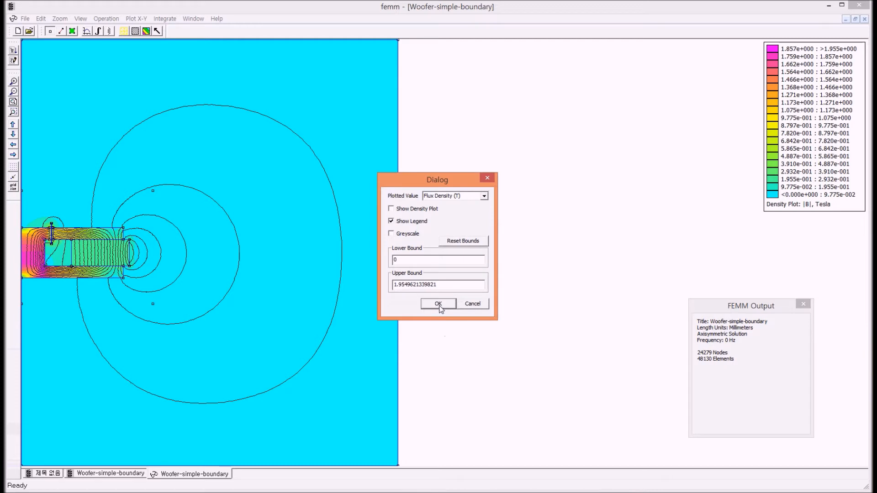
click(438, 304)
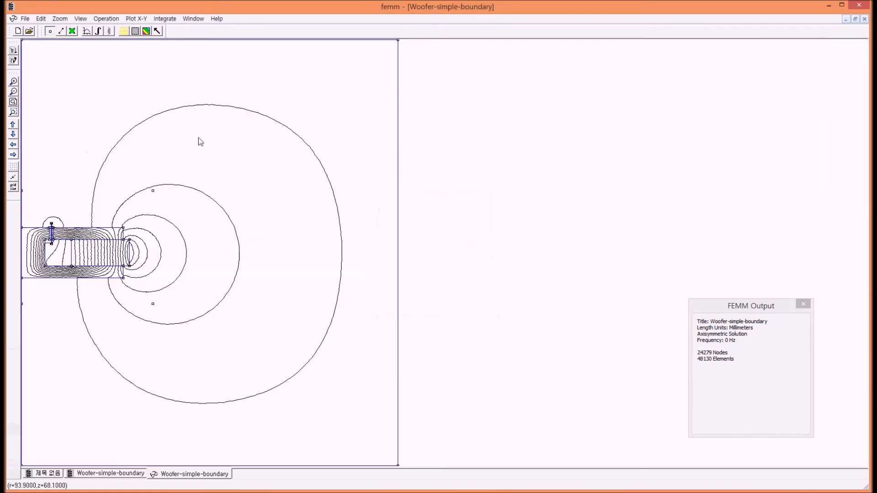
Set the magnetics output preferences to show the legend in density plots and accept them.
click(25, 19)
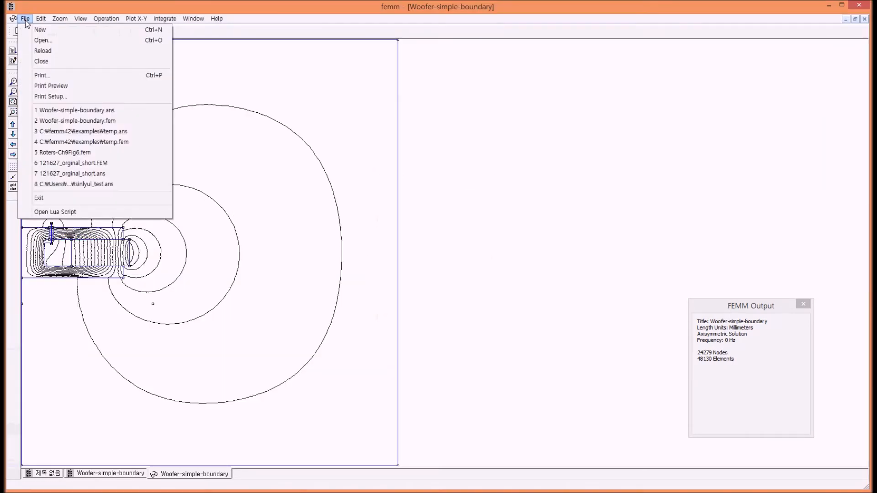
mouse_move(42, 21)
click(50, 54)
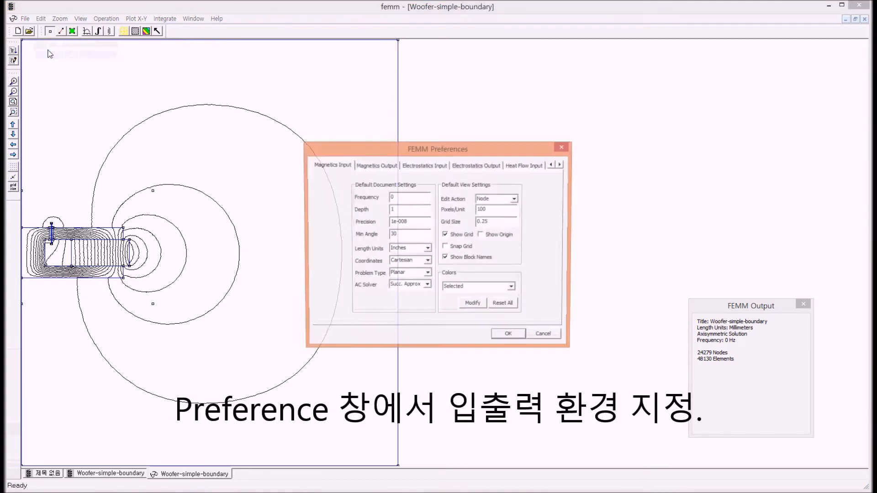
click(387, 167)
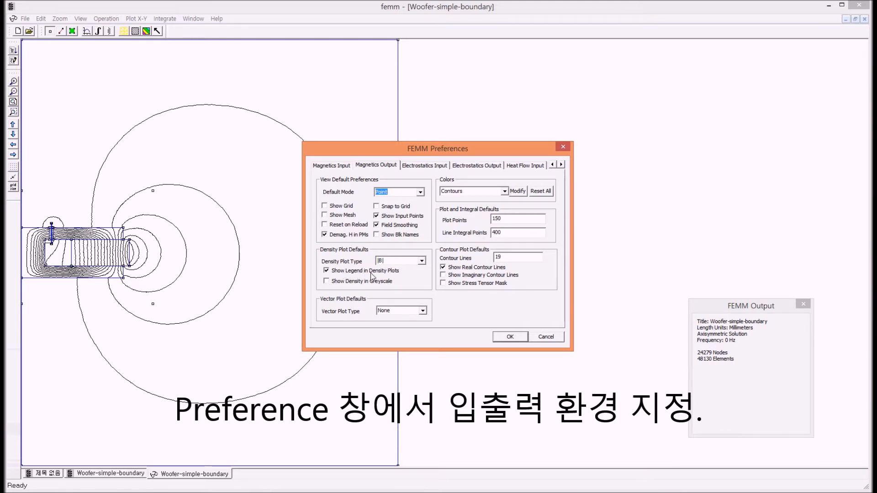
click(327, 270)
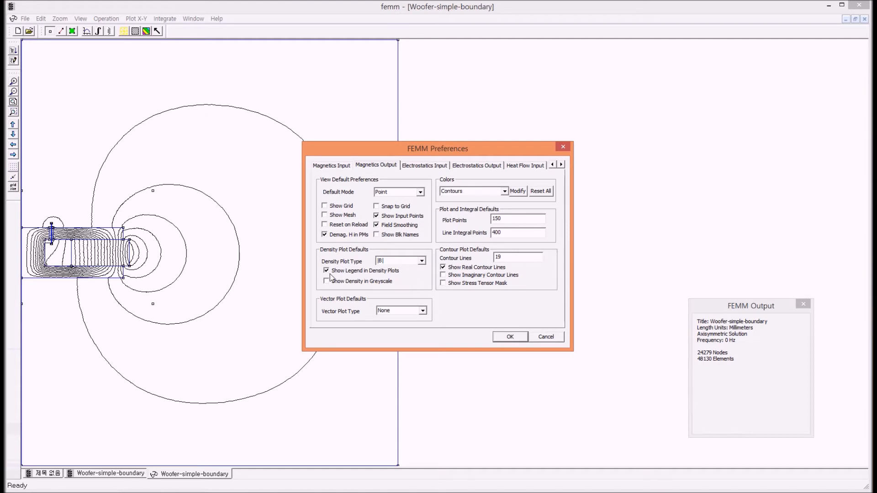
click(510, 336)
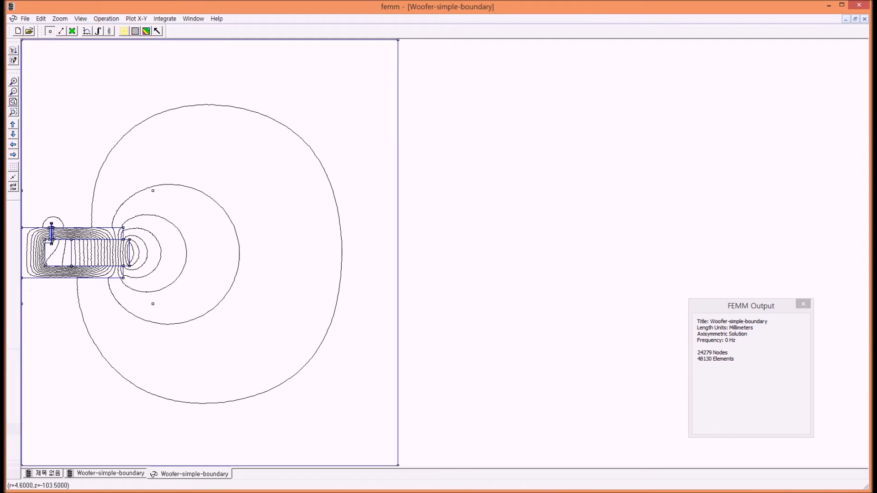
Return to the Woofer-simple-boundary model and view its analysis results again.
click(43, 475)
click(110, 474)
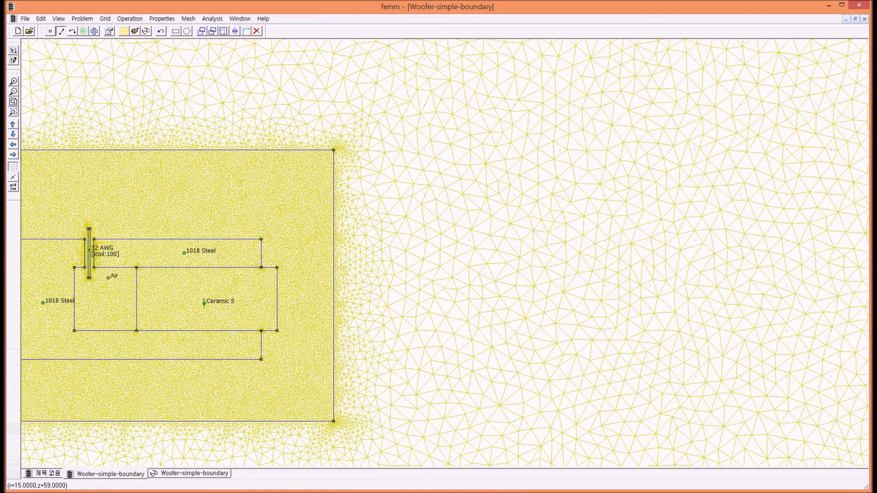
click(146, 31)
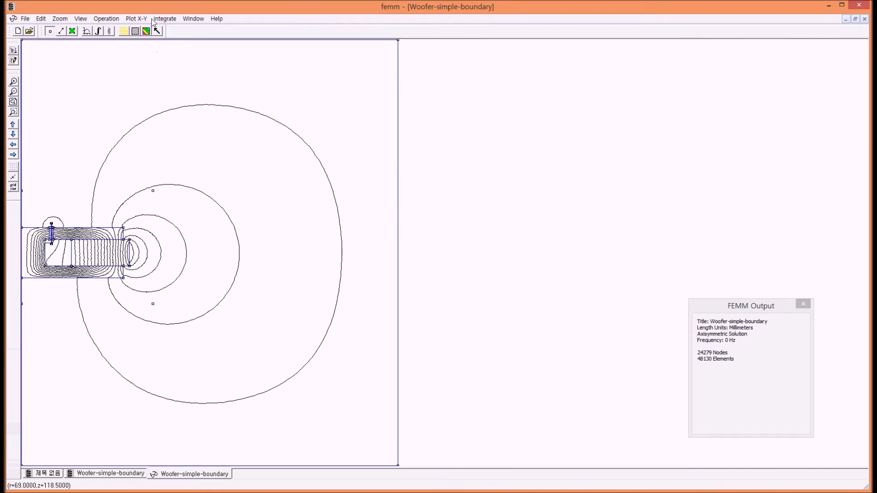
Show the flux density plot with its legend and move the FEMM Output window closer to the plot.
click(147, 32)
click(408, 209)
click(440, 303)
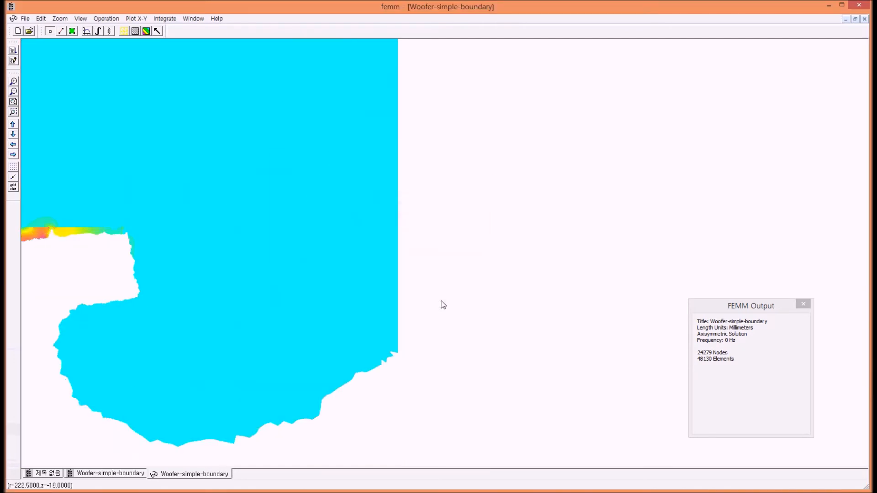
drag(760, 306, 526, 239)
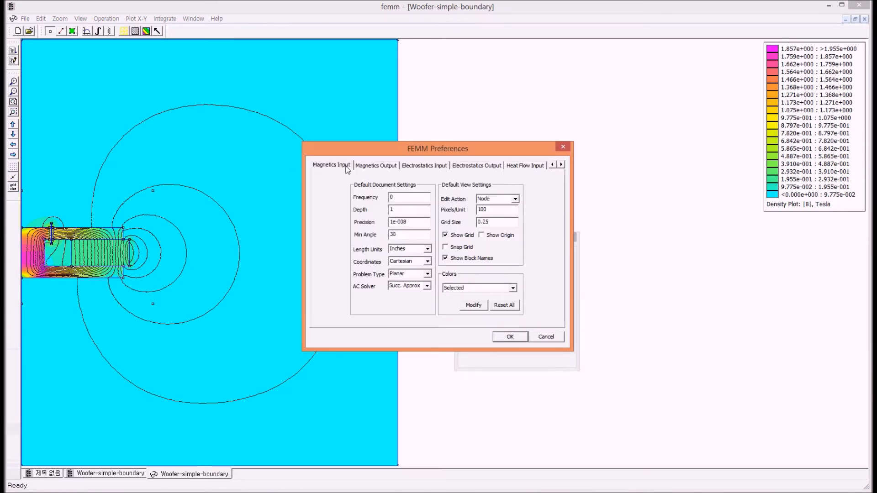
Turn on the legend in density plots in the magnetics output preferences, check the setting and accept the preferences.
click(373, 167)
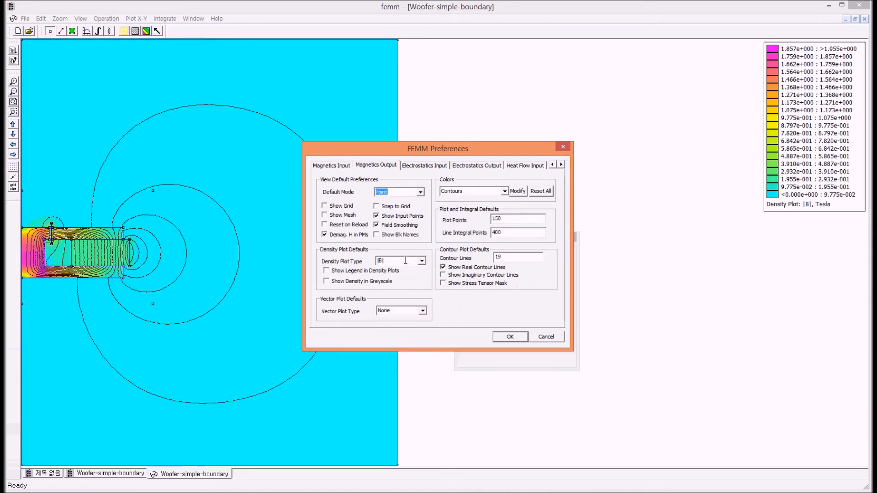
click(326, 271)
click(330, 166)
click(374, 168)
click(327, 168)
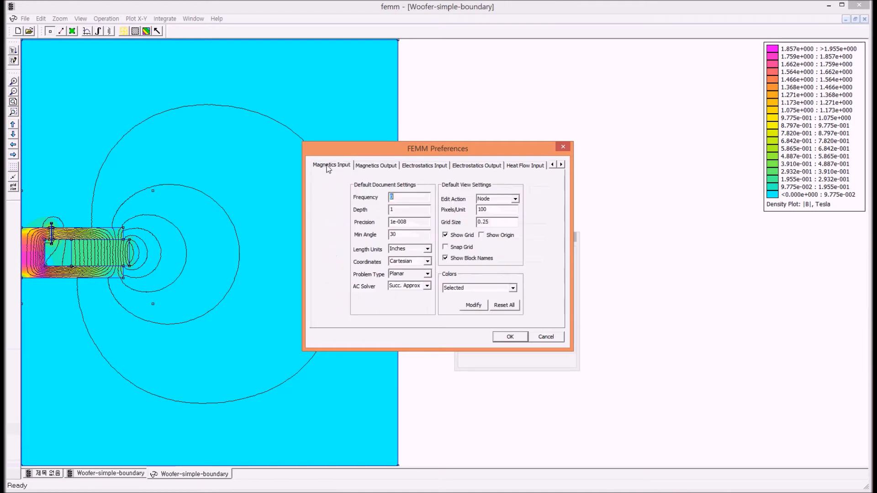
click(382, 167)
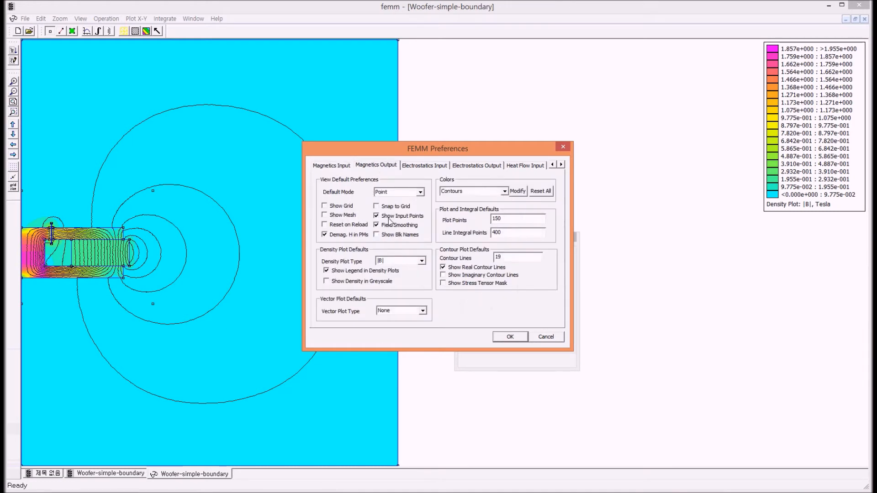
click(511, 337)
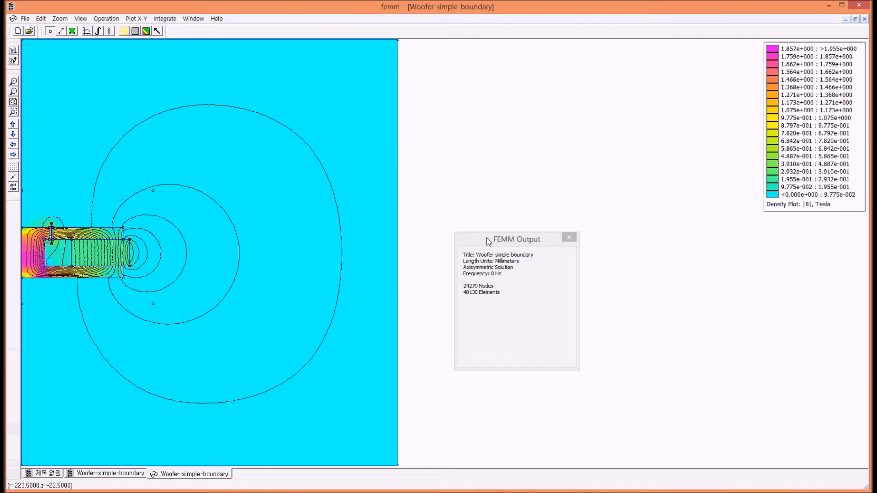
Frame the woofer's magnetic circuit closely and move the FEMM Output window clear of it.
drag(488, 240, 578, 135)
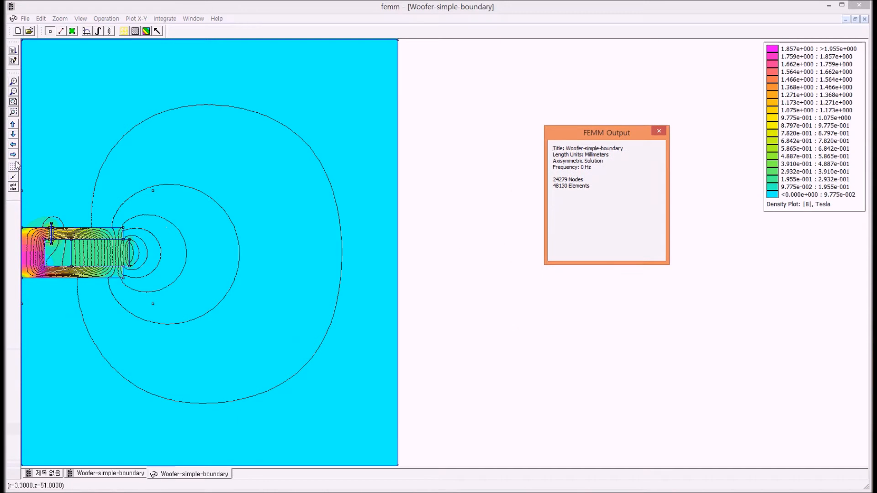
click(13, 144)
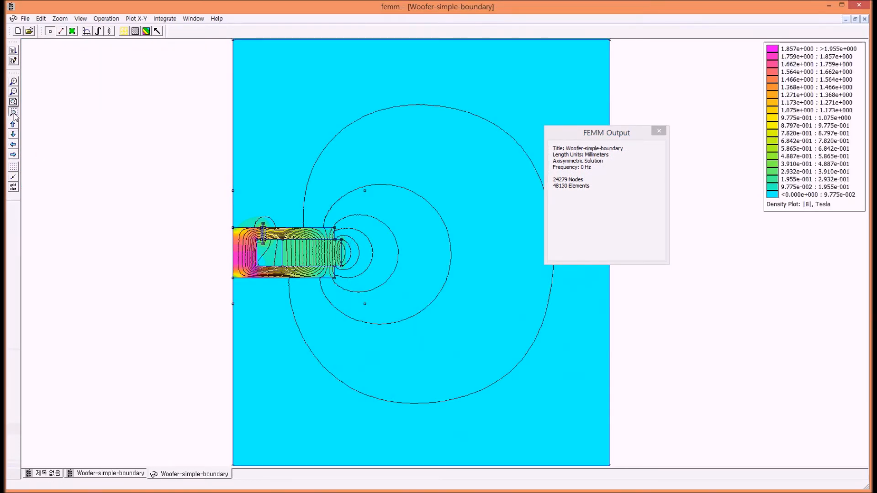
drag(348, 308, 381, 320)
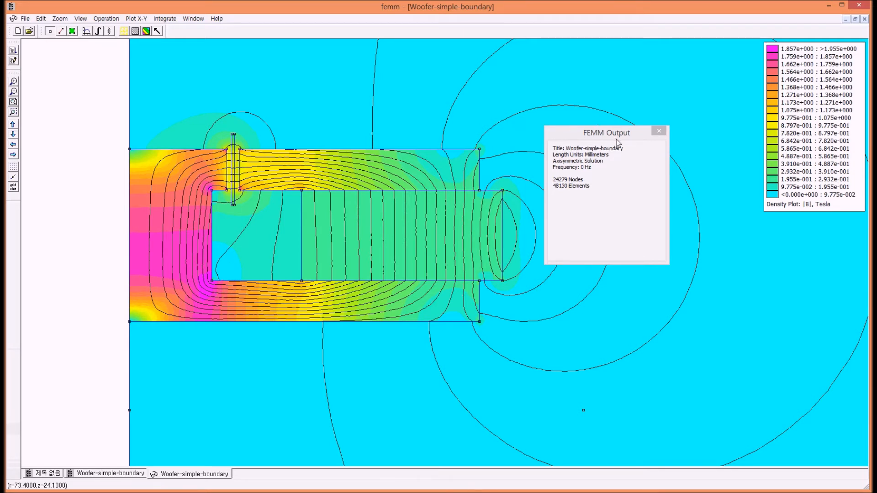
drag(617, 138, 677, 134)
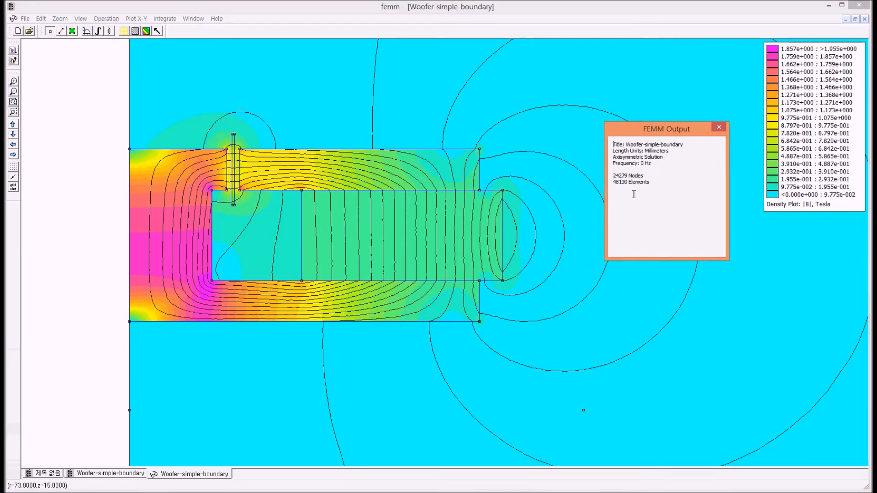
Query the flux density at several points in the centre pole and at its lower corner with the bottom plate.
click(197, 249)
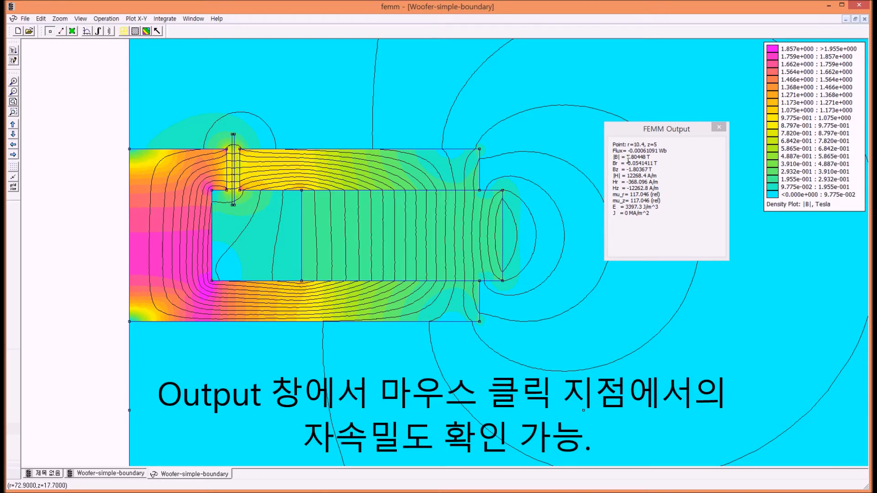
click(193, 247)
click(161, 254)
click(204, 301)
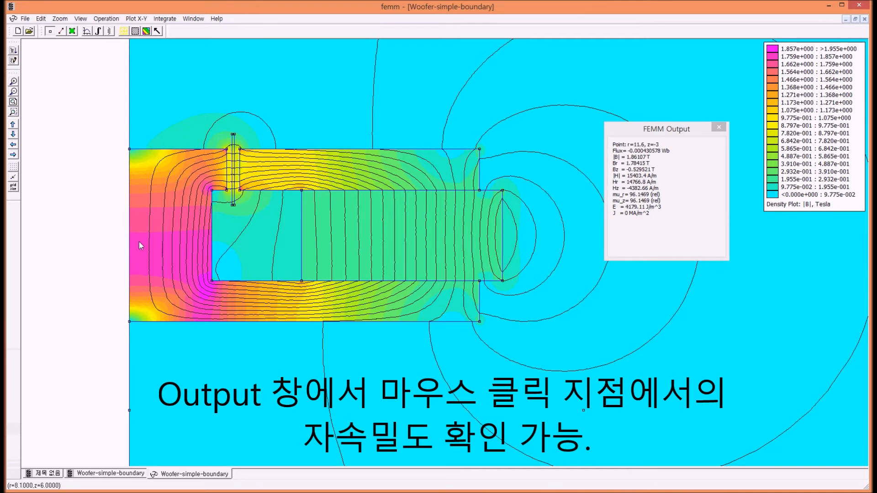
click(199, 241)
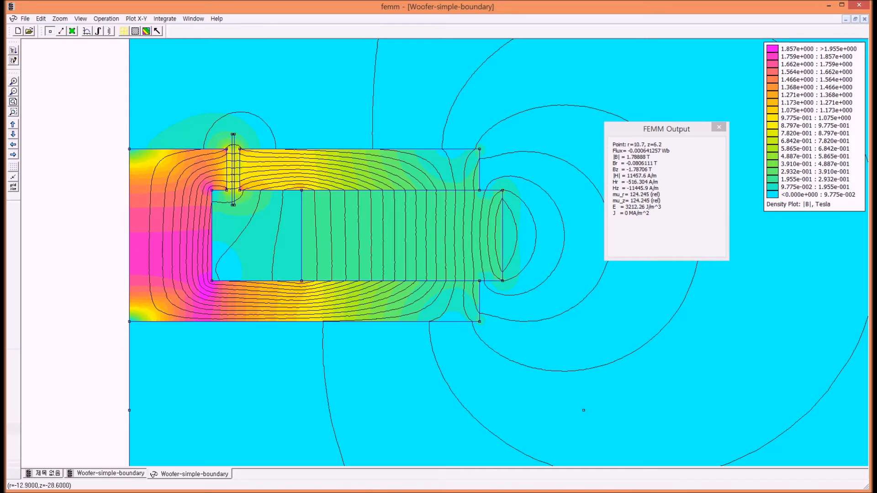
Query the flux density at points running up the centre pole to the inner edge of the air gap.
click(198, 228)
click(197, 201)
click(212, 174)
click(190, 231)
click(219, 173)
click(223, 170)
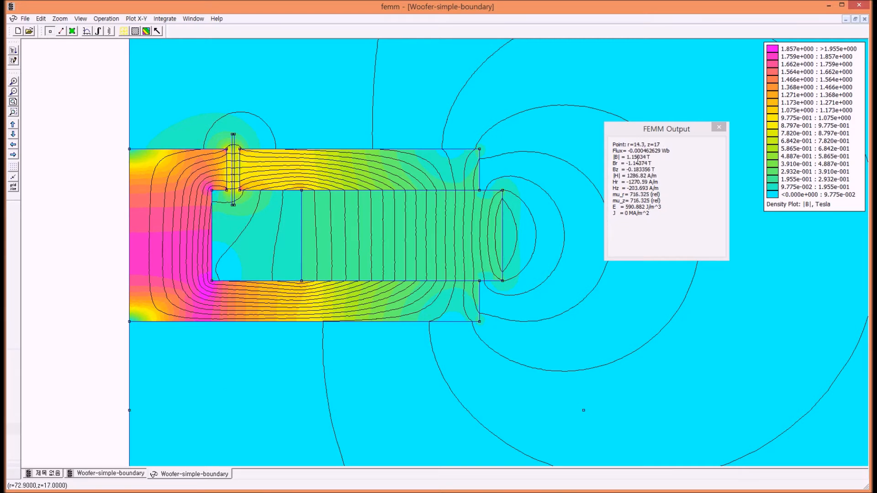
Compare point flux density values in the top plate beside the gap, the bottom plate, the pole tip and the centre pole.
click(246, 170)
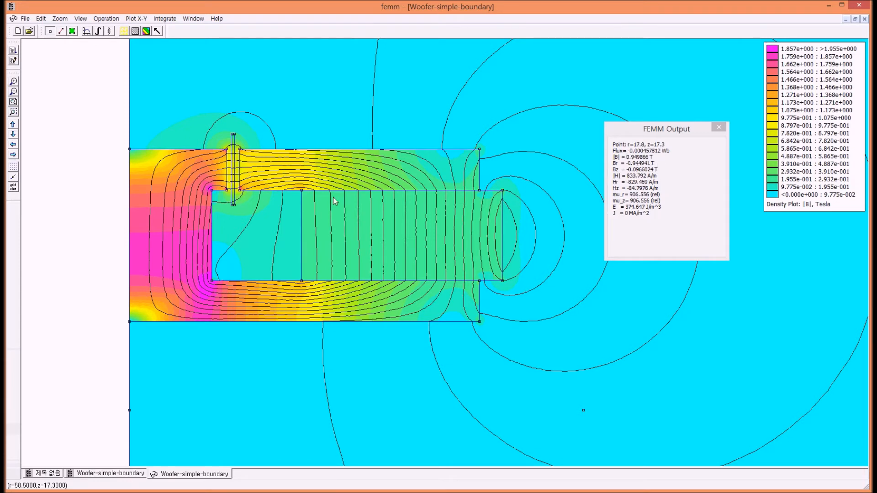
click(202, 307)
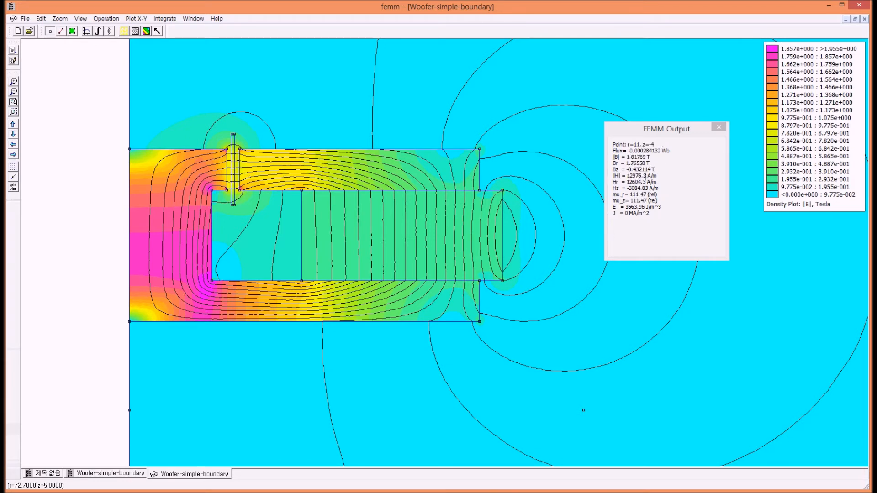
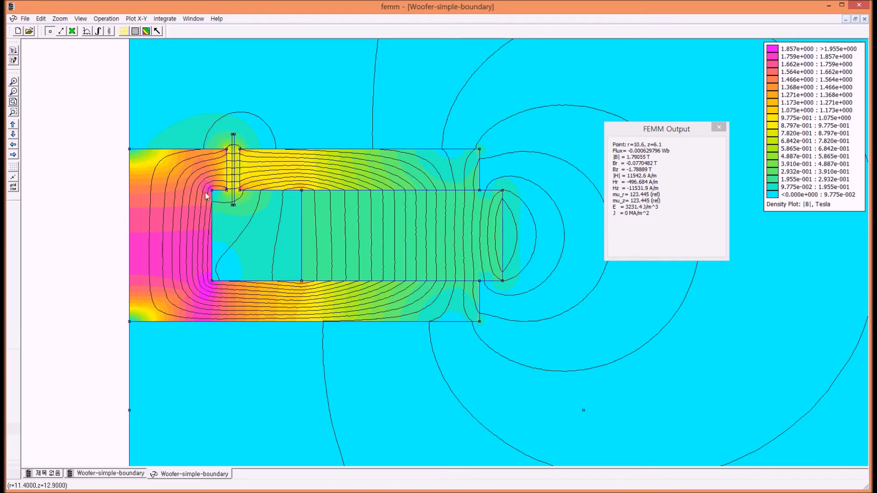
click(225, 171)
click(218, 165)
click(187, 224)
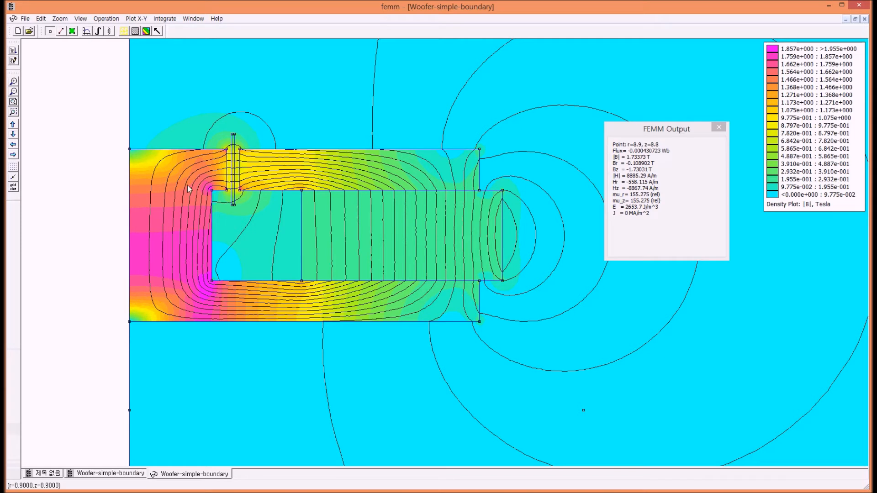
Define a contour line about 1.4 mm long across the air gap and plot |B| along it with 150 points.
click(59, 32)
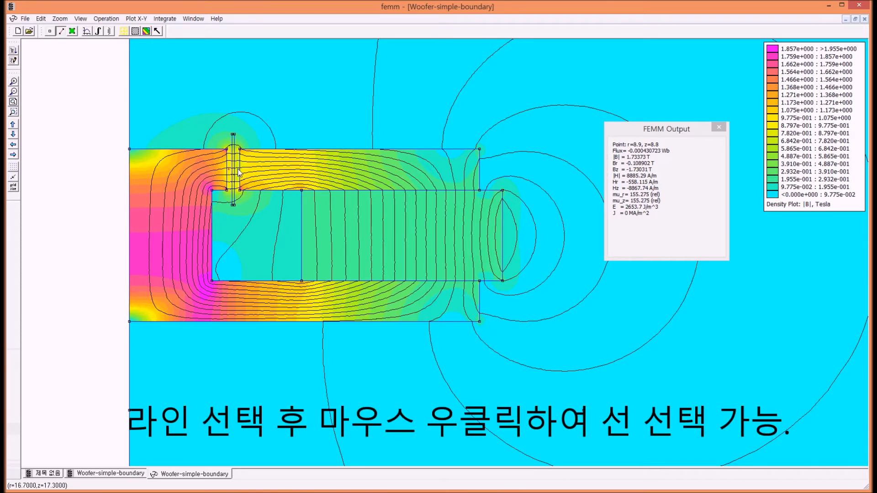
click(86, 31)
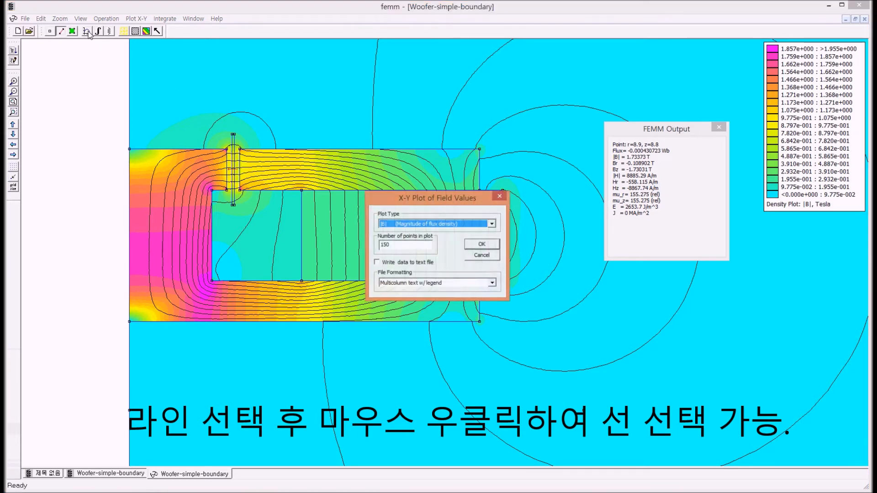
click(481, 245)
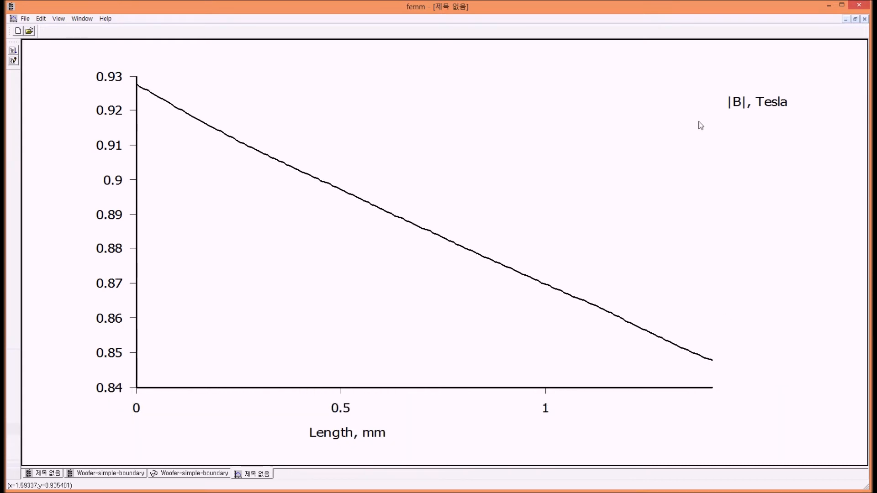
Return to the results, define a vertical contour about 10.7 mm long along the coil and plot |B| with 150 points.
click(202, 474)
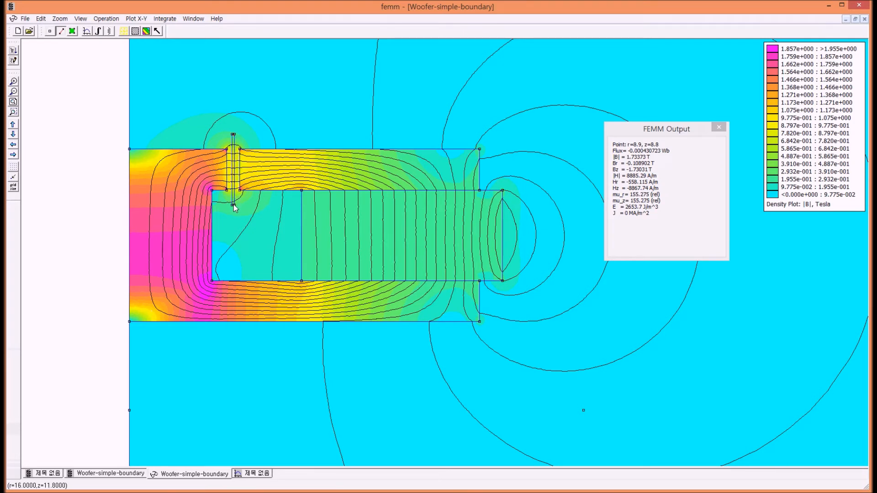
click(87, 32)
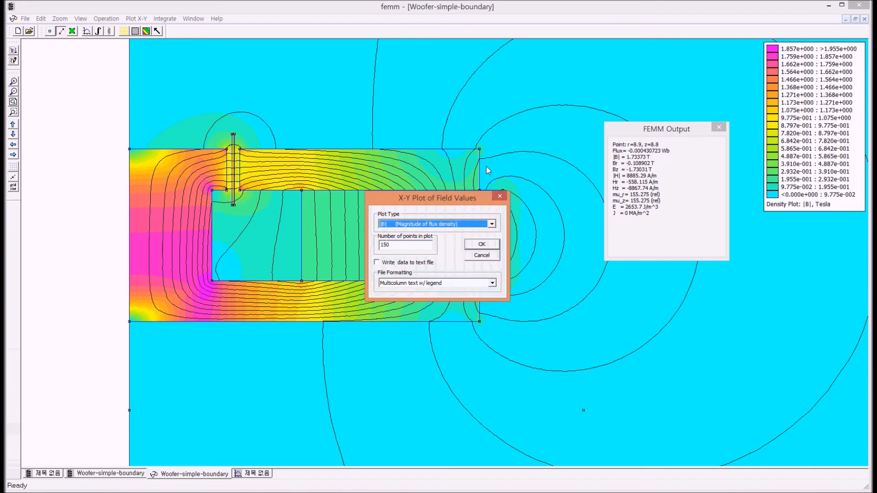
click(484, 247)
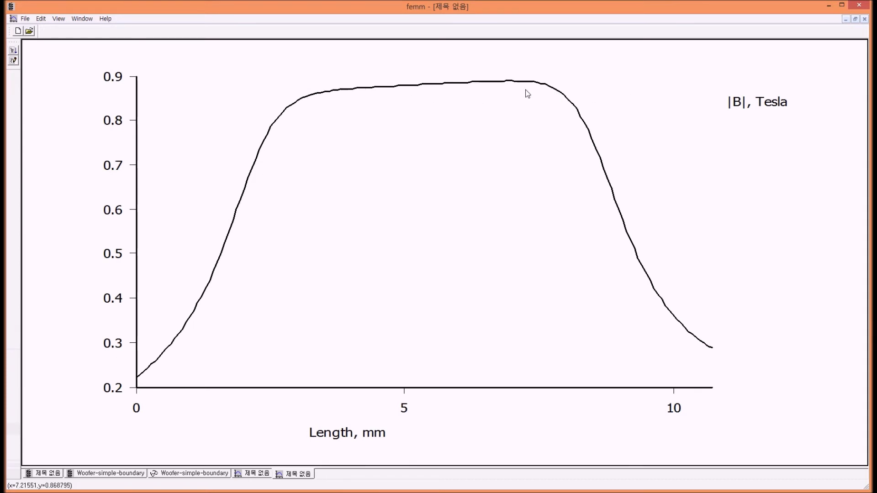
Compare the |B| plot across the air gap with the |B| plot along the coil.
click(251, 474)
click(297, 474)
click(252, 474)
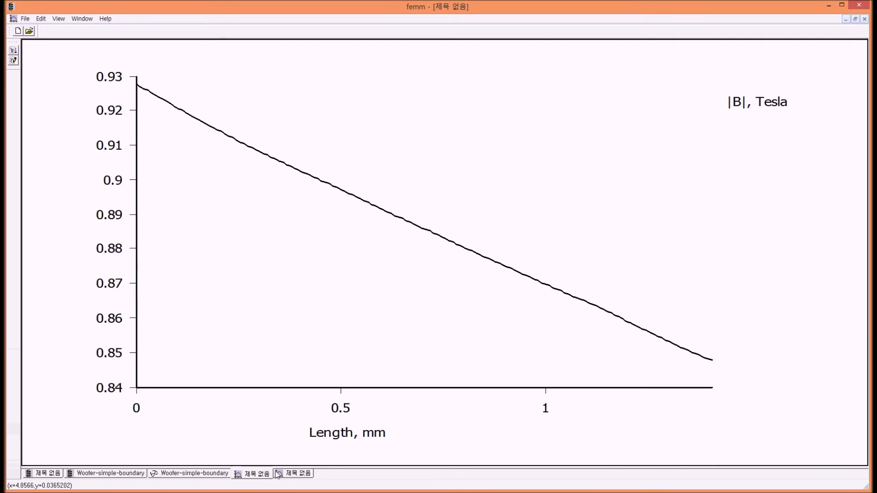
click(298, 474)
In the results, define a contour about 54 mm long just below the bottom plate and plot |B| with 150 points.
click(208, 473)
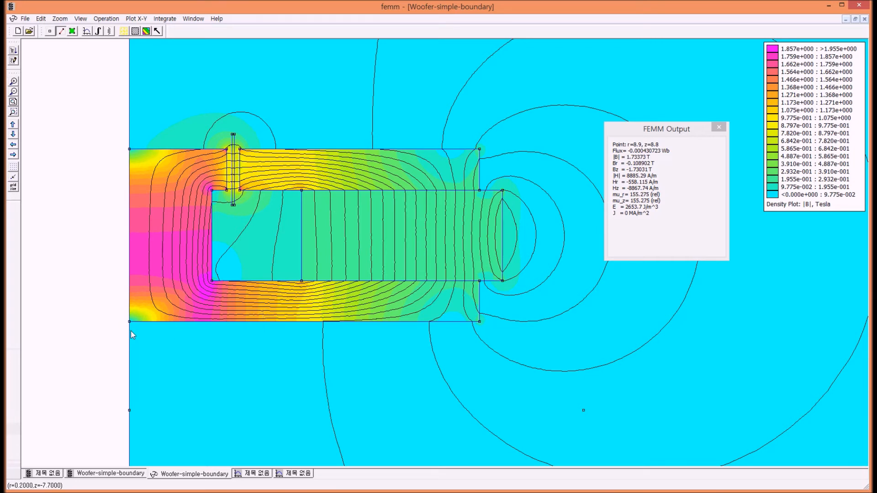
click(480, 333)
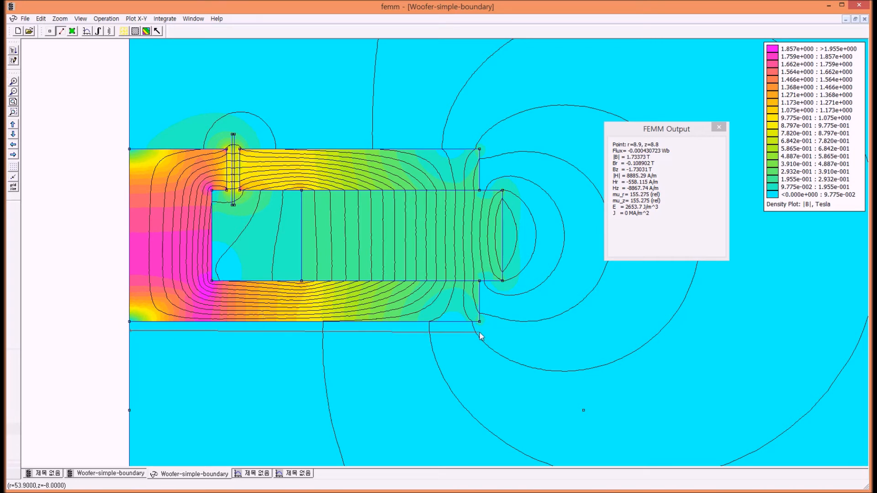
click(85, 31)
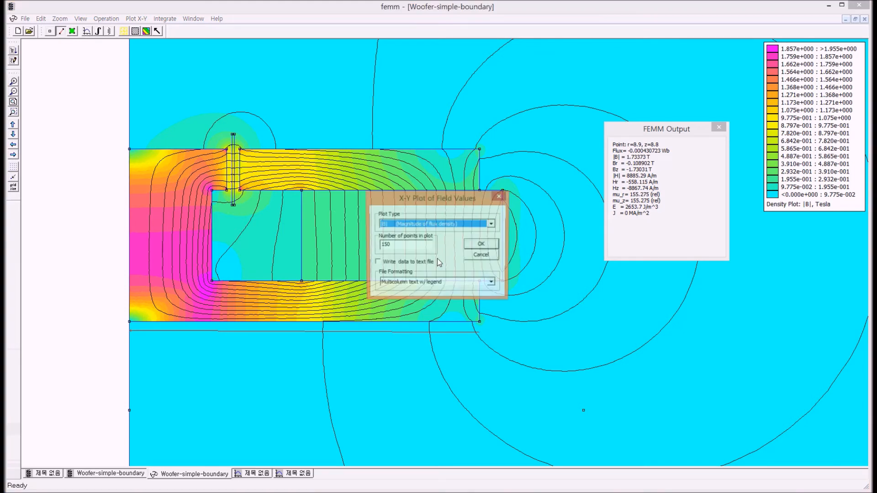
click(489, 244)
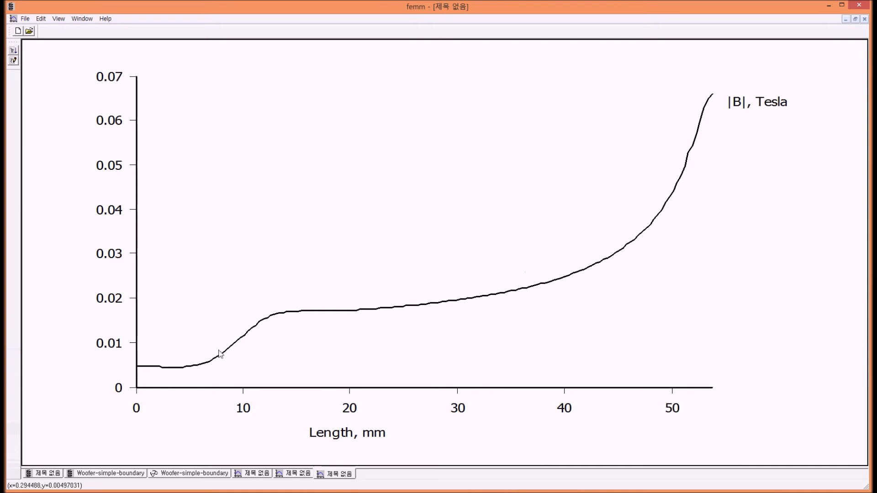
Review the results and the |B| plots, and view the options for copying the bottom-plate plot as bitmap or metafile.
click(213, 475)
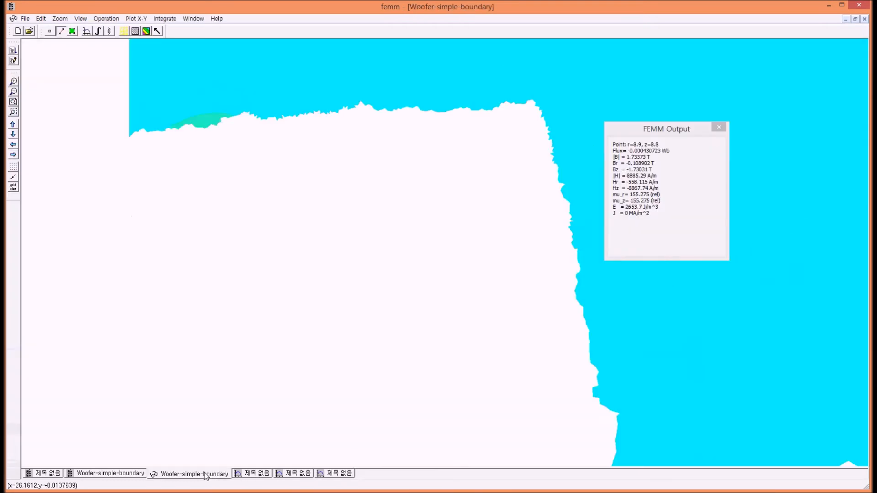
click(294, 475)
click(329, 475)
click(332, 476)
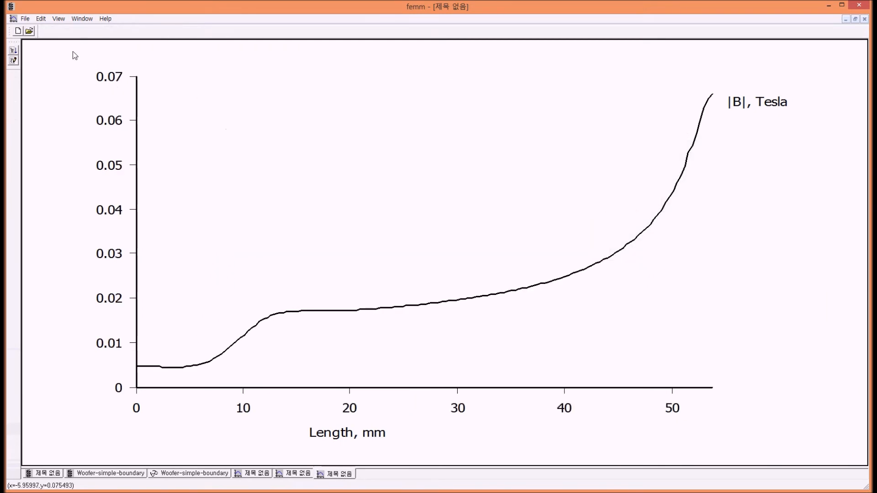
click(41, 19)
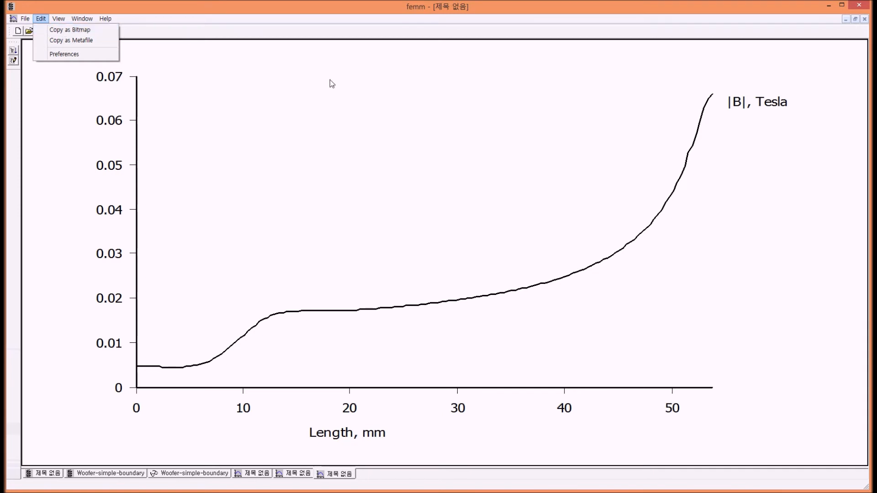
click(447, 124)
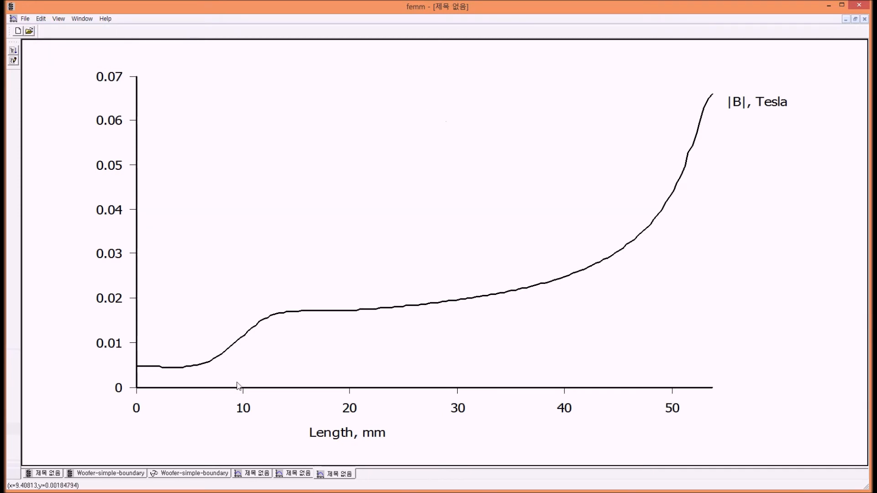
Return to the results and select the entire coil region in the air gap as an area block.
click(200, 473)
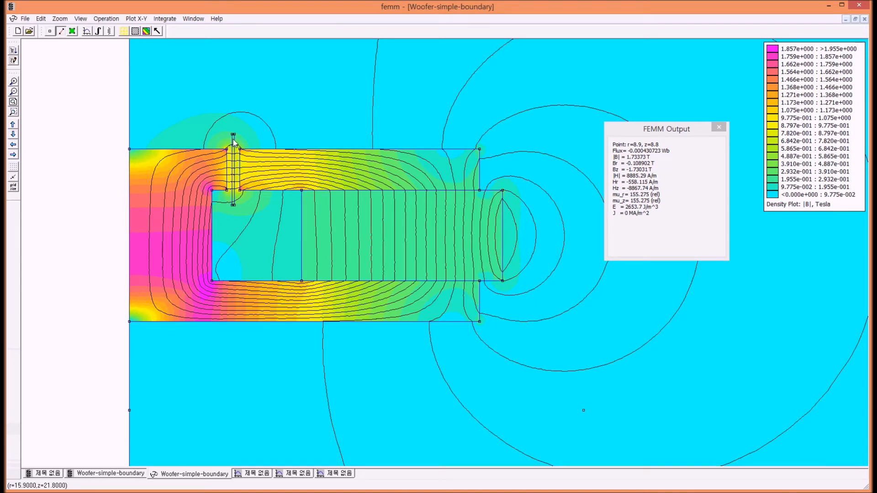
click(72, 32)
click(234, 144)
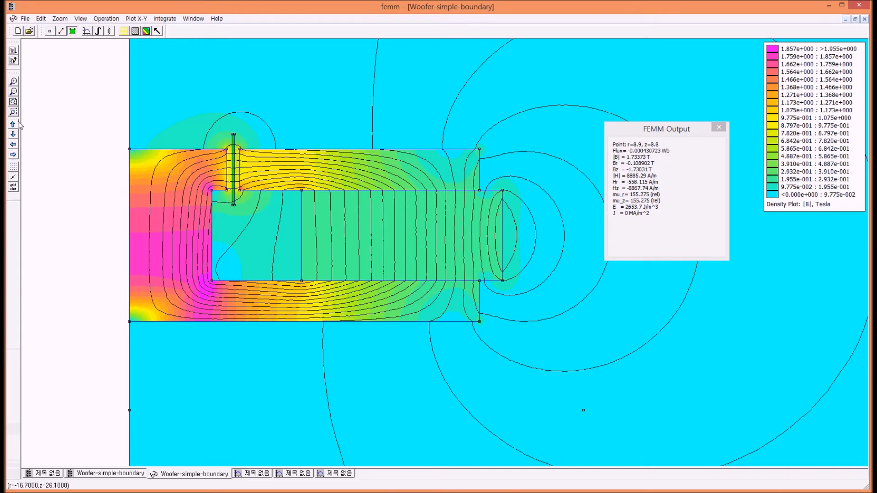
drag(196, 108, 290, 242)
click(143, 195)
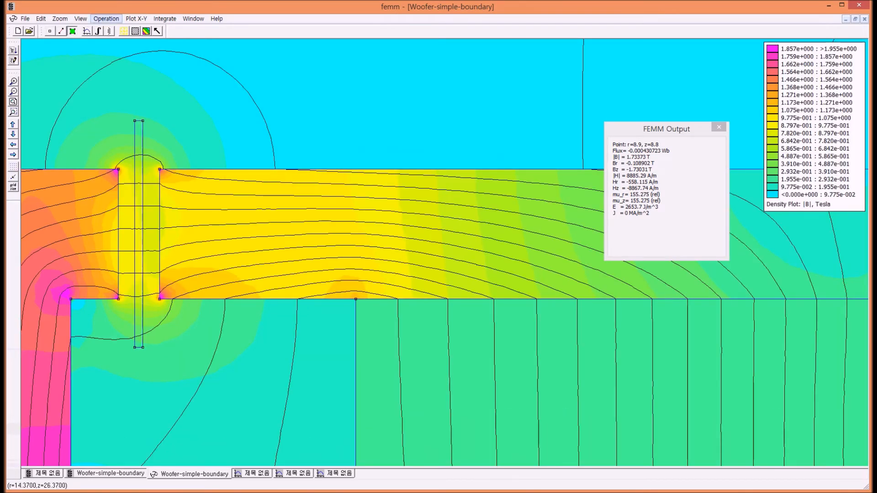
click(143, 176)
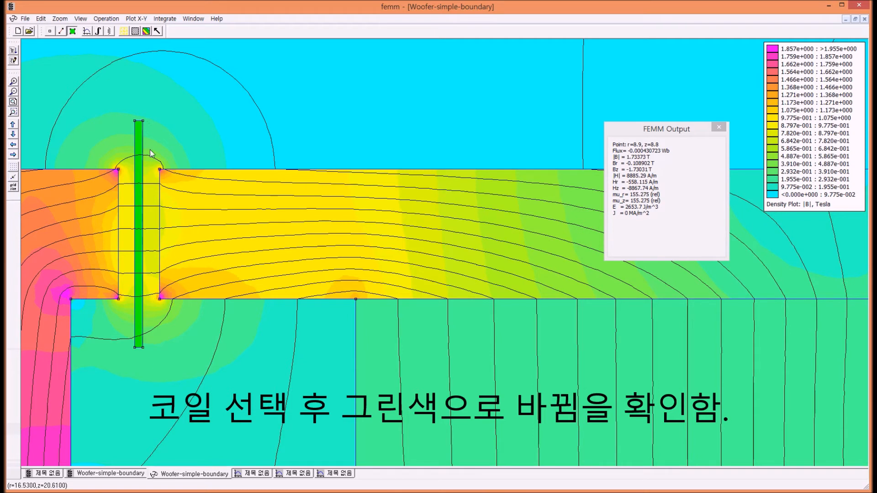
Evaluate the Lorentz force (J x B) block integral over the selected coil and examine its z-component.
click(97, 31)
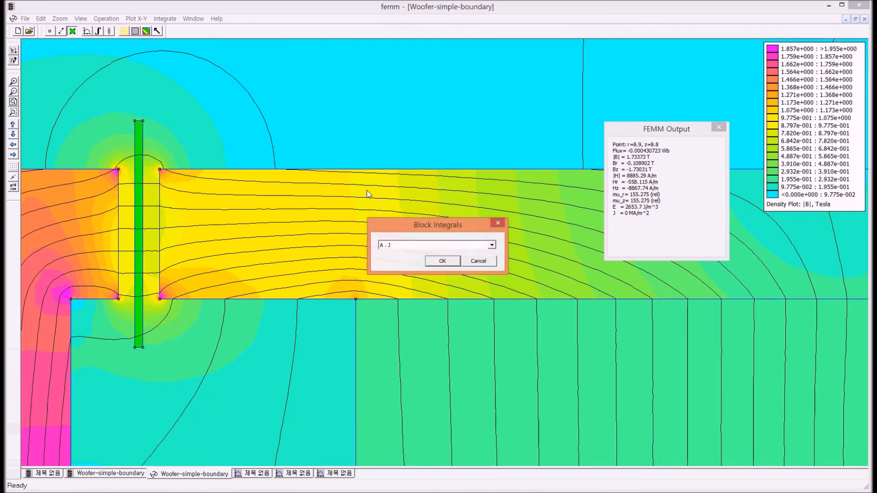
click(492, 245)
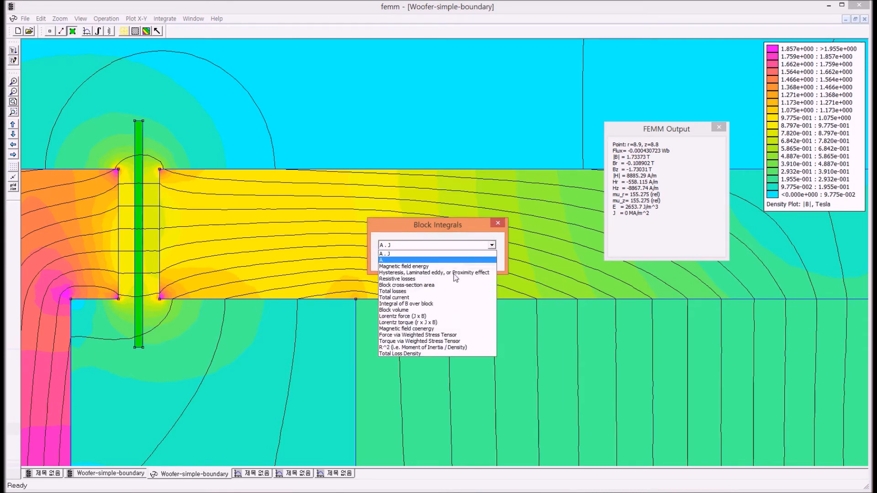
click(429, 316)
click(442, 262)
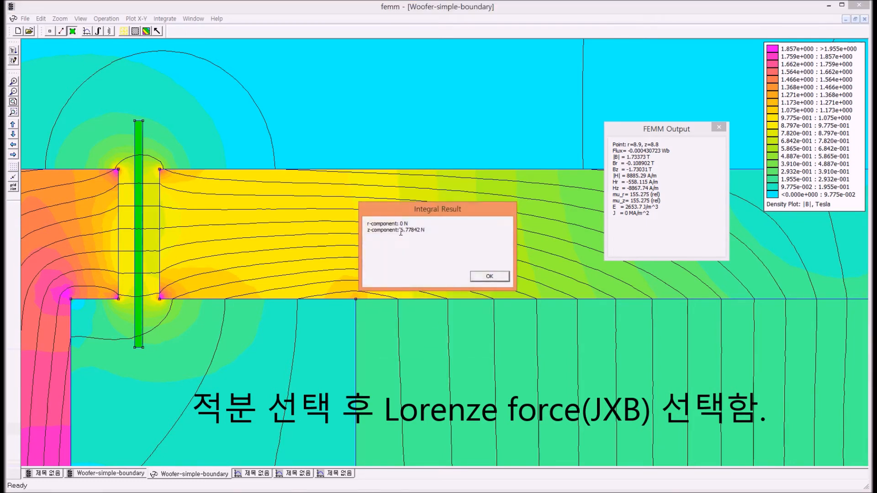
drag(408, 232, 418, 232)
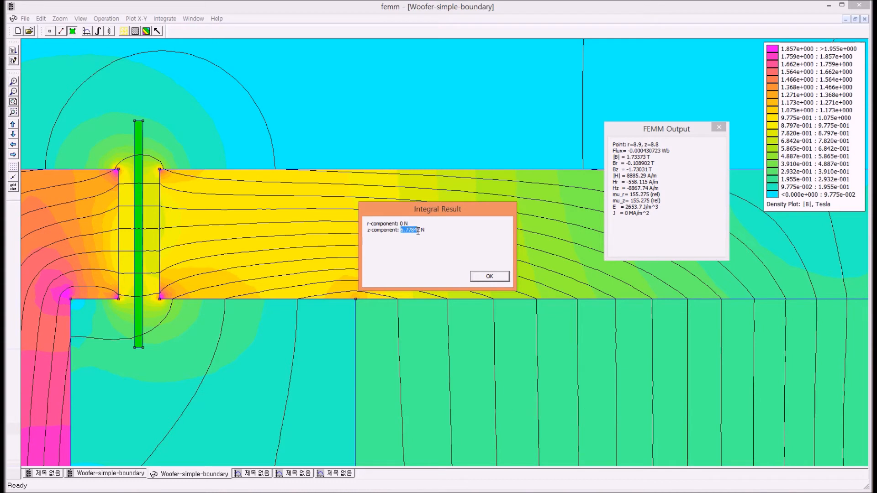
click(435, 232)
drag(434, 231, 404, 233)
click(429, 230)
drag(428, 230, 418, 231)
click(407, 251)
click(488, 277)
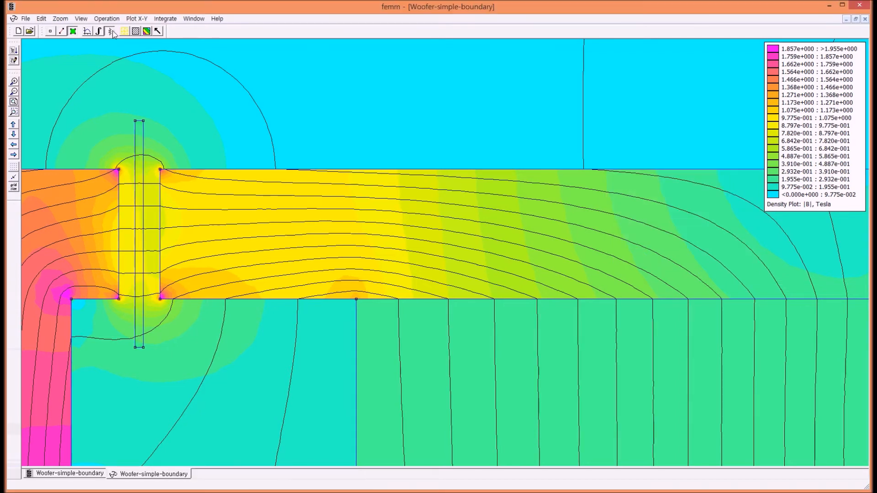
Open the icoil circuit properties and examine its voltage drop, flux linkage, resistance and power results.
click(111, 31)
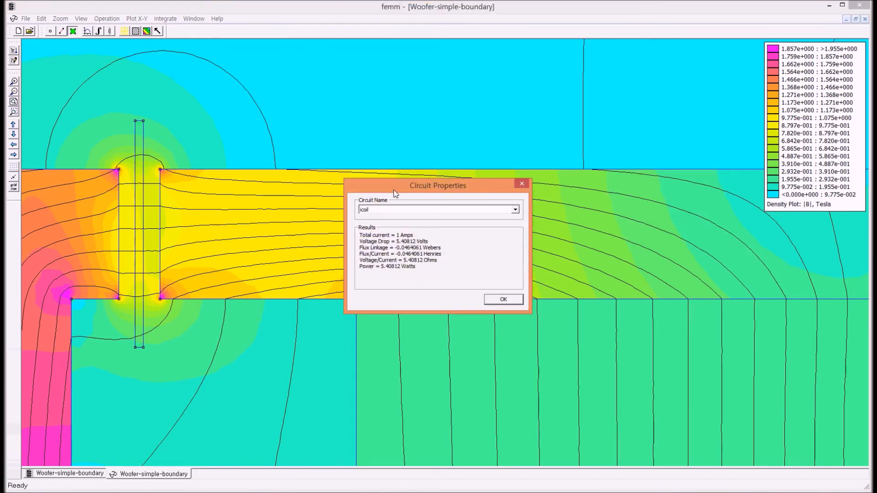
drag(374, 182, 168, 87)
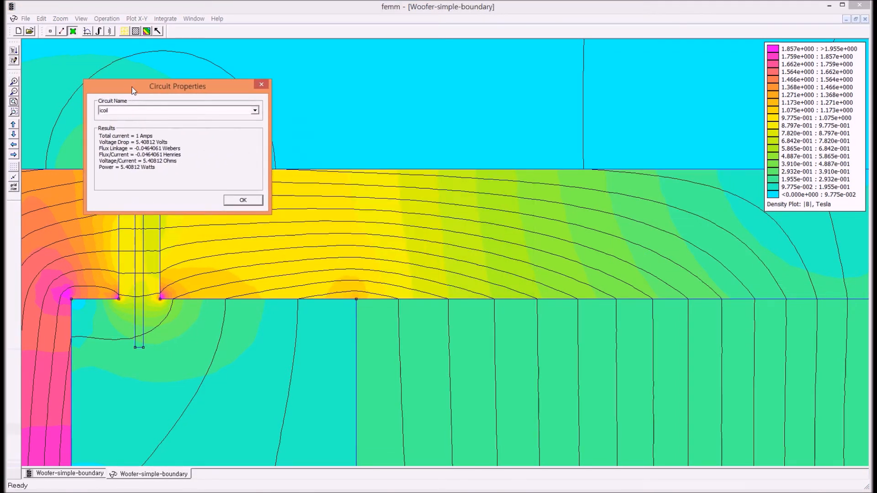
drag(162, 138, 140, 138)
click(164, 138)
drag(169, 142, 136, 142)
click(206, 148)
click(182, 162)
drag(182, 161, 135, 161)
click(101, 160)
click(146, 161)
click(182, 161)
drag(185, 155, 138, 154)
click(199, 157)
drag(166, 170, 116, 170)
click(204, 168)
drag(154, 136, 136, 142)
click(182, 142)
click(238, 204)
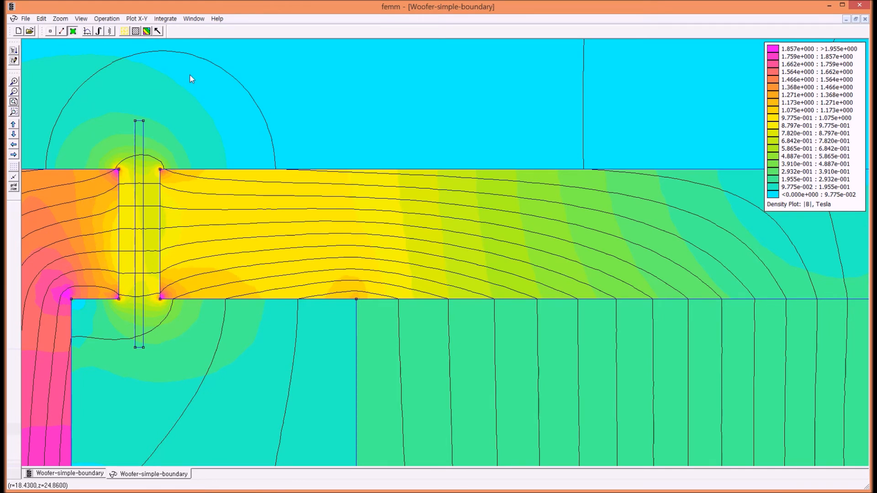
click(157, 32)
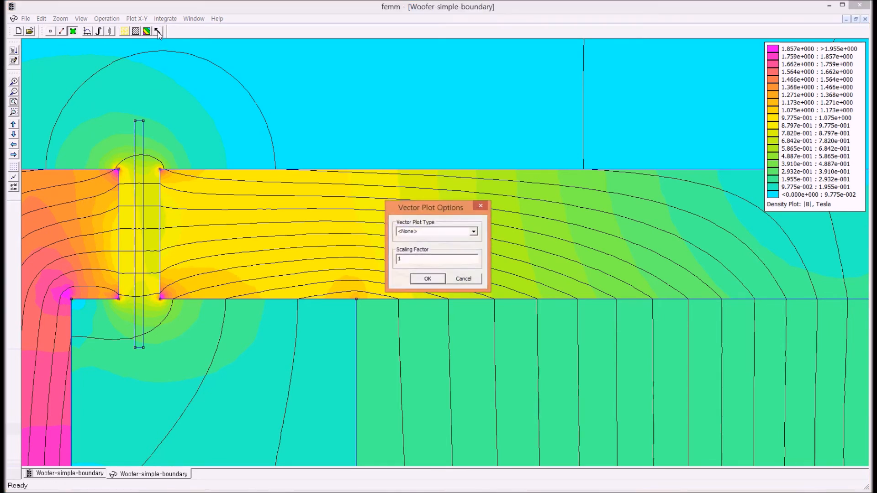
drag(431, 210, 338, 78)
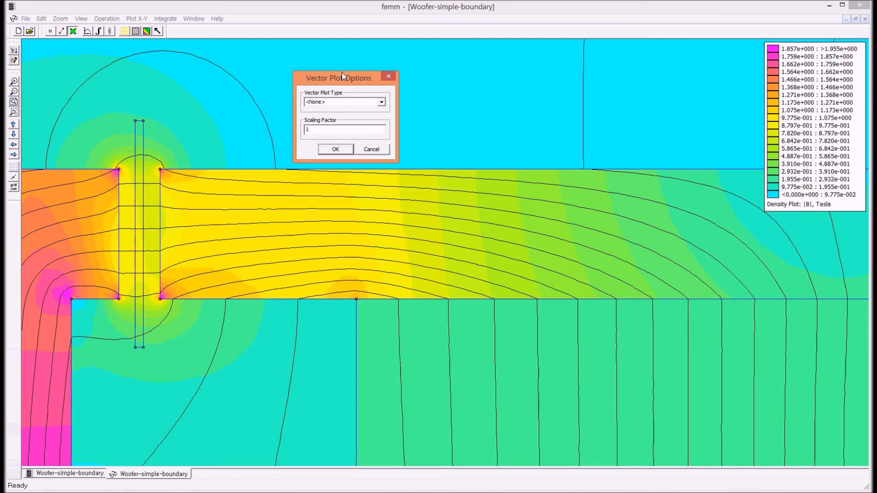
click(348, 149)
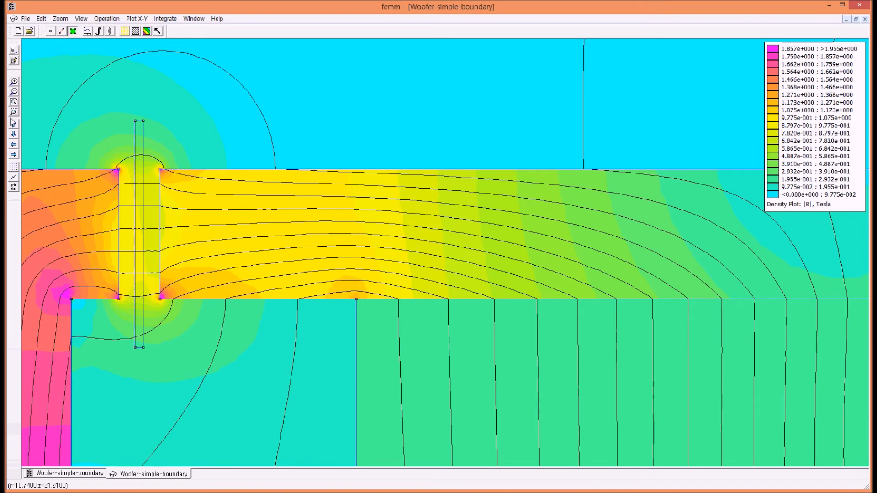
Plot the B flux density vectors over the woofer and set their scaling factor to 2.
click(14, 93)
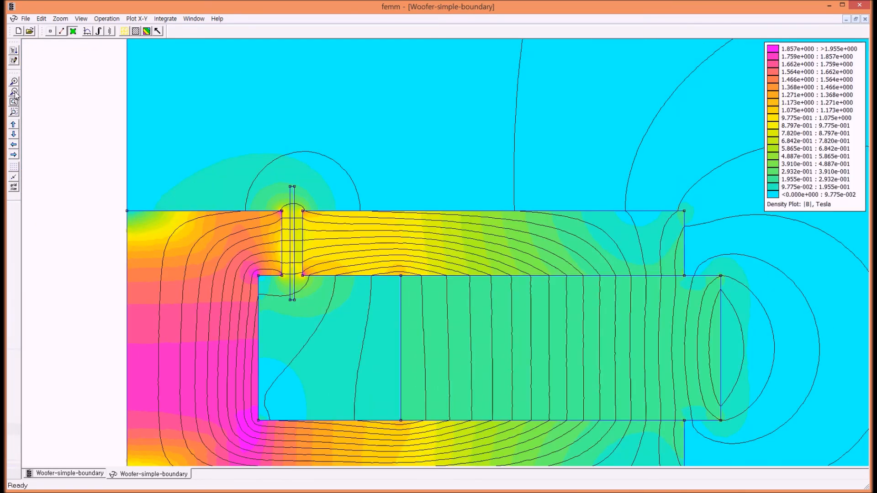
click(157, 31)
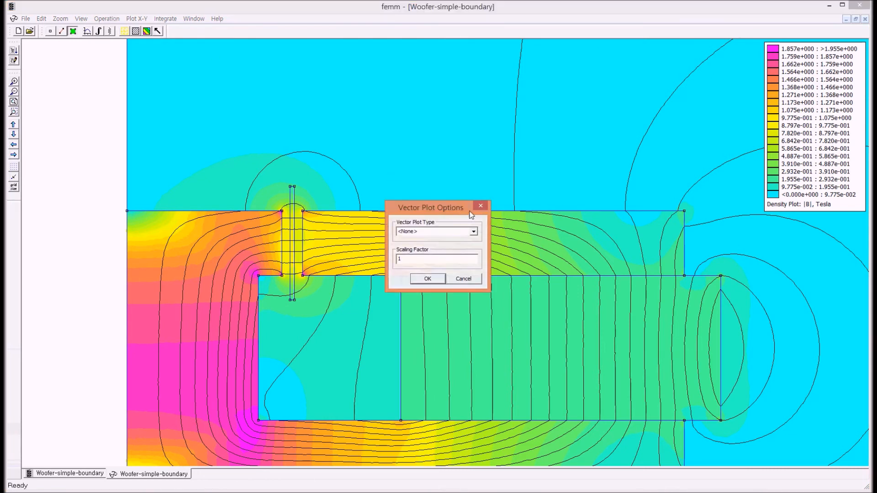
click(434, 235)
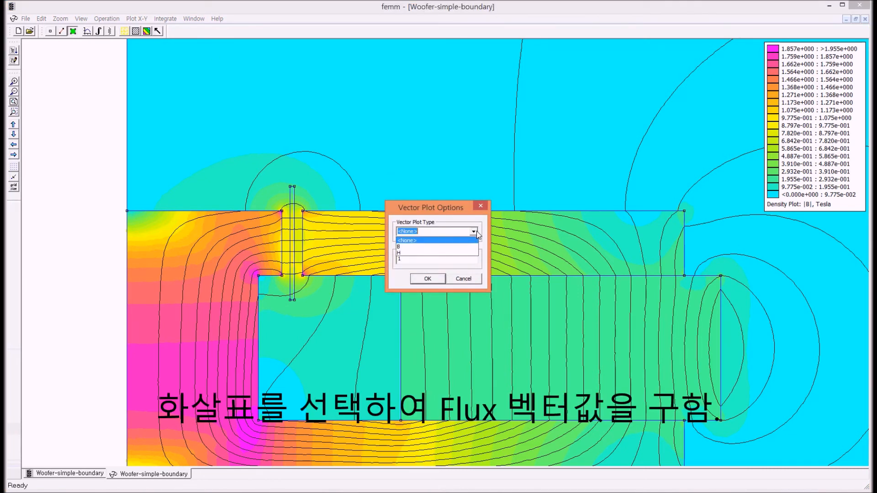
click(430, 253)
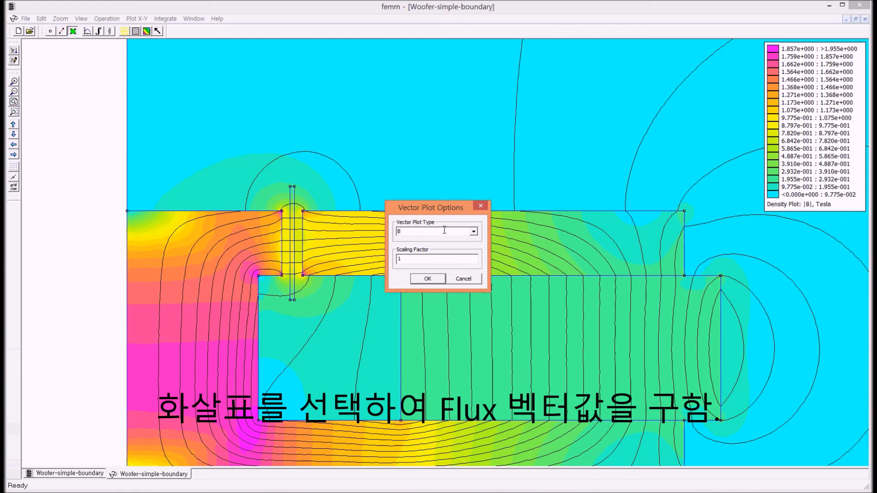
click(430, 279)
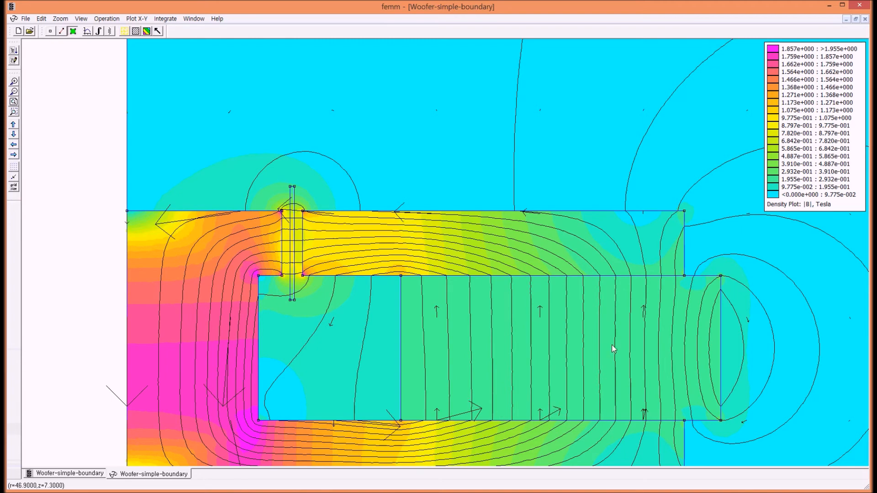
click(157, 30)
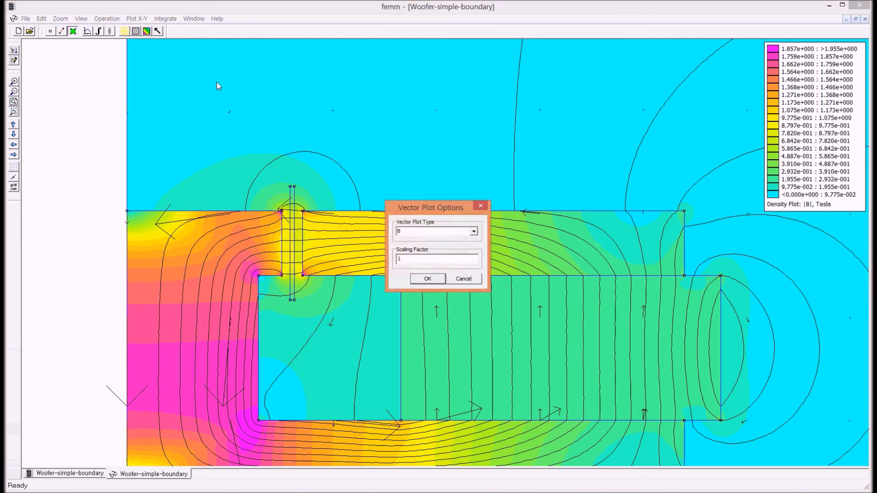
text(2)
key(Return)
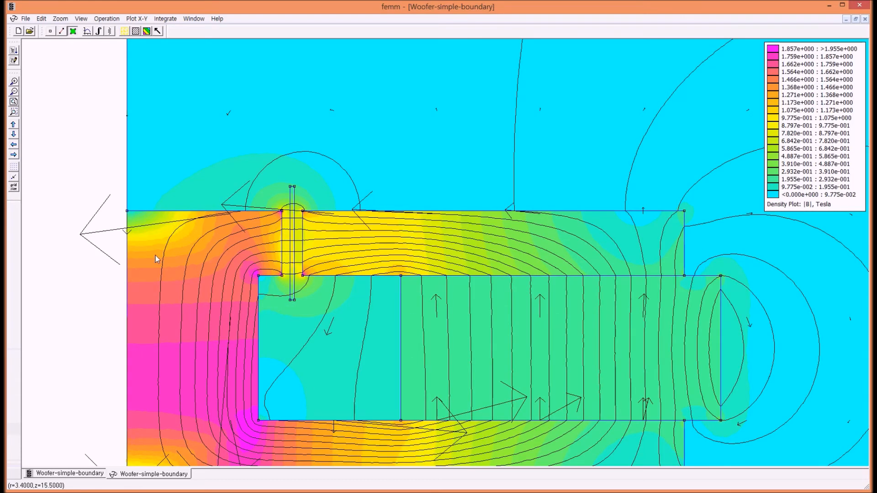
Try a larger scaling factor for the B vectors over the whole motor, and set it back to 2.
click(14, 91)
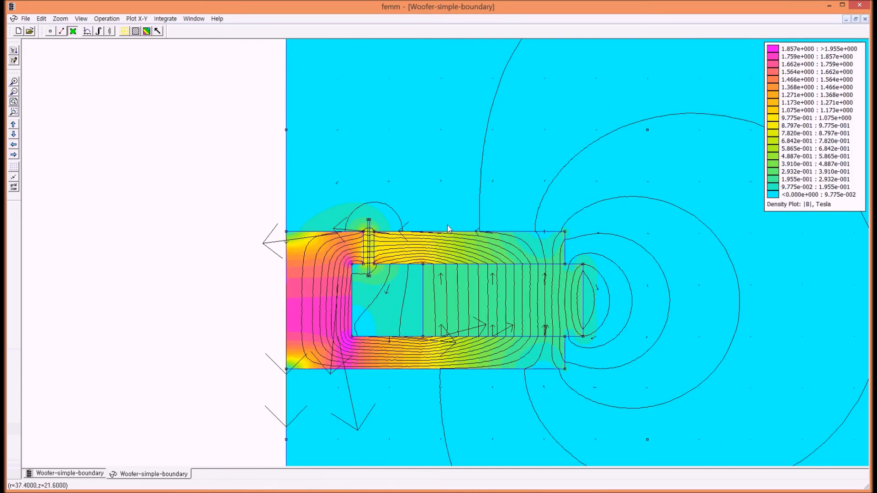
click(157, 32)
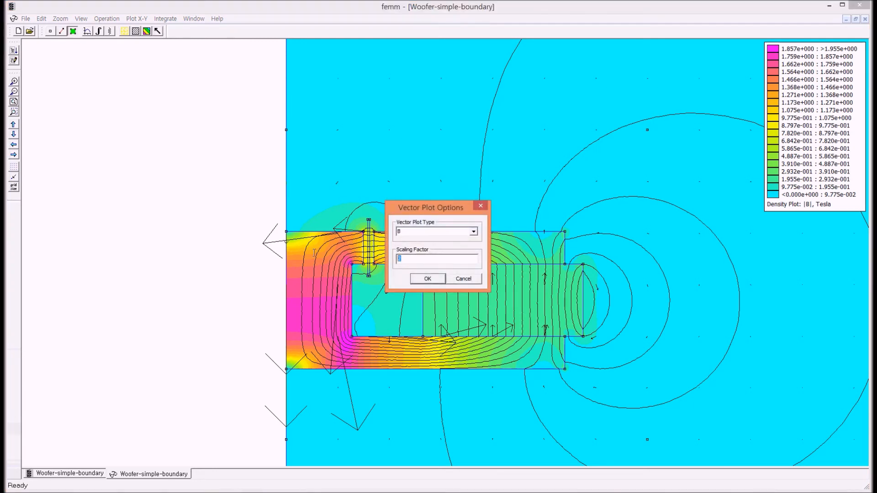
text(1)
key(Return)
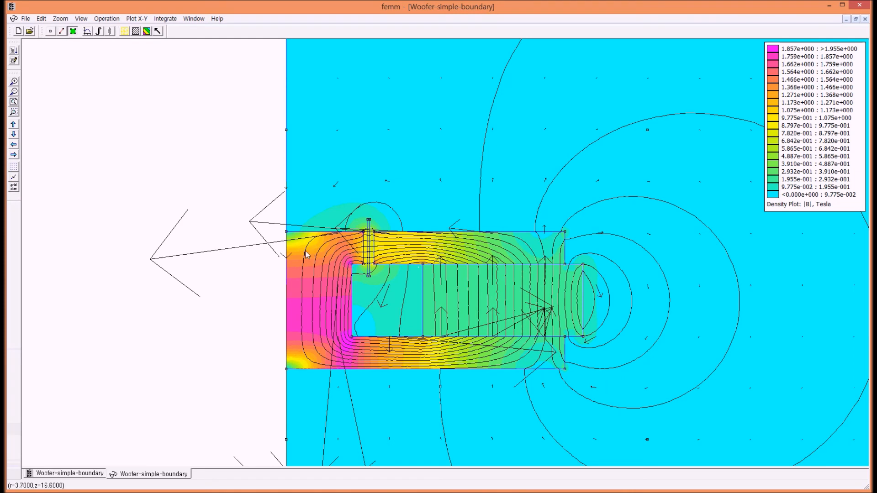
click(158, 31)
double_click(432, 258)
text(2)
key(Return)
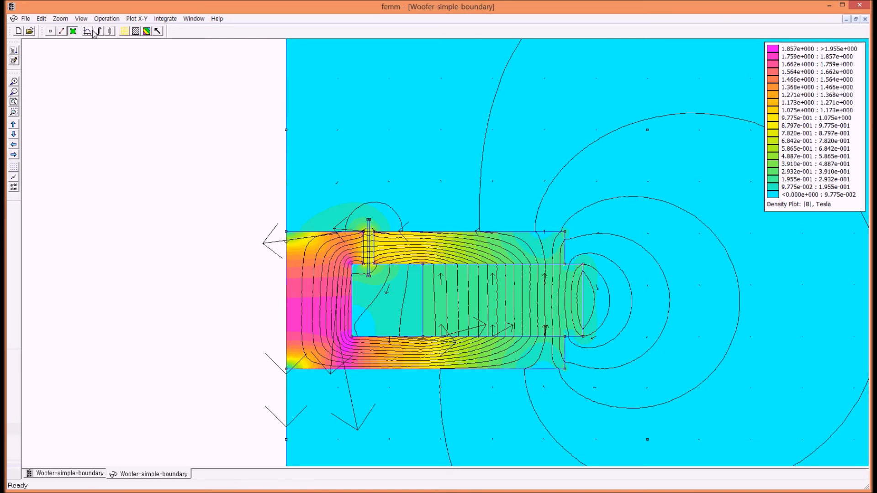
Turn off the vector plot by choosing <None>, and hide the flux density plot.
click(157, 31)
click(474, 233)
click(440, 247)
click(429, 279)
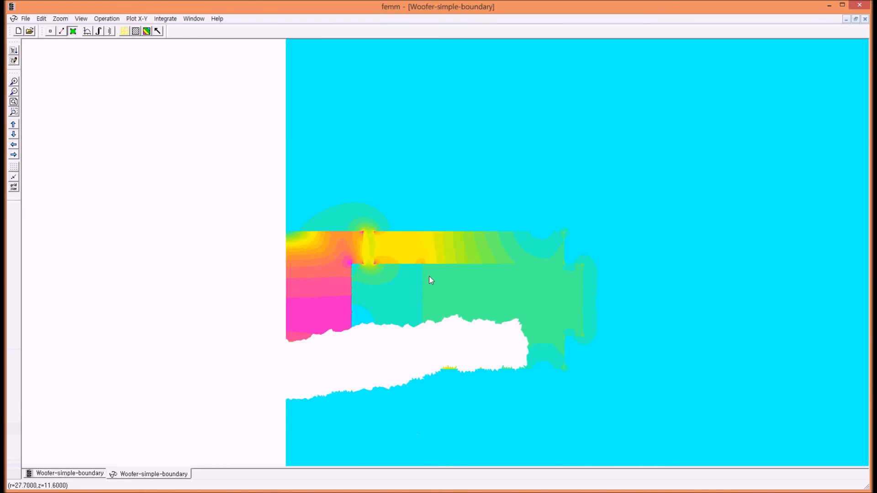
click(137, 32)
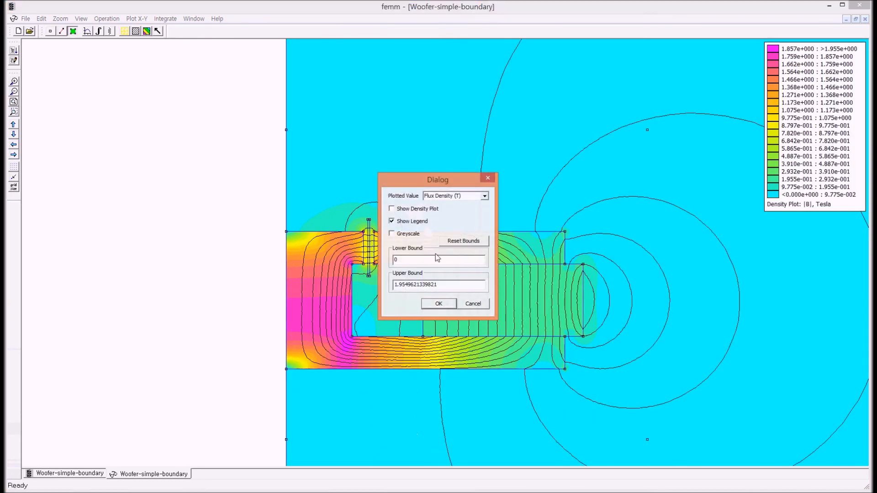
click(438, 304)
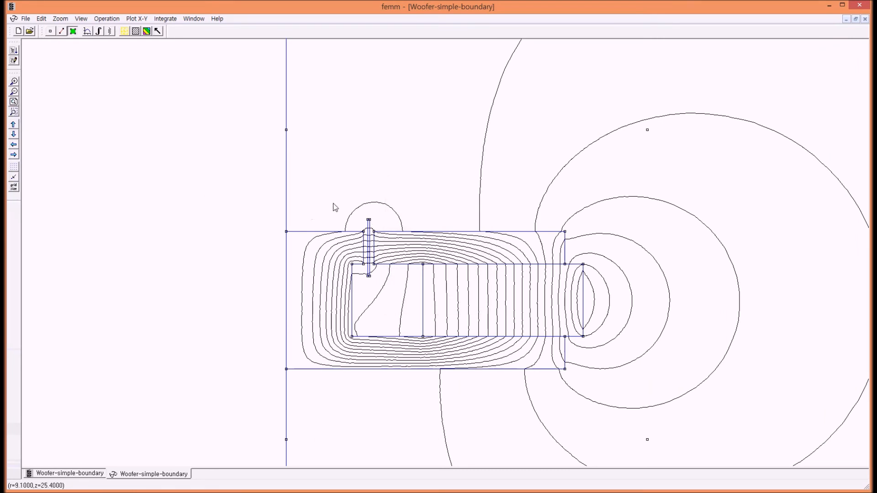
Define a straight contour along the coil's centreline from its upper end to its lower end.
drag(333, 201, 405, 293)
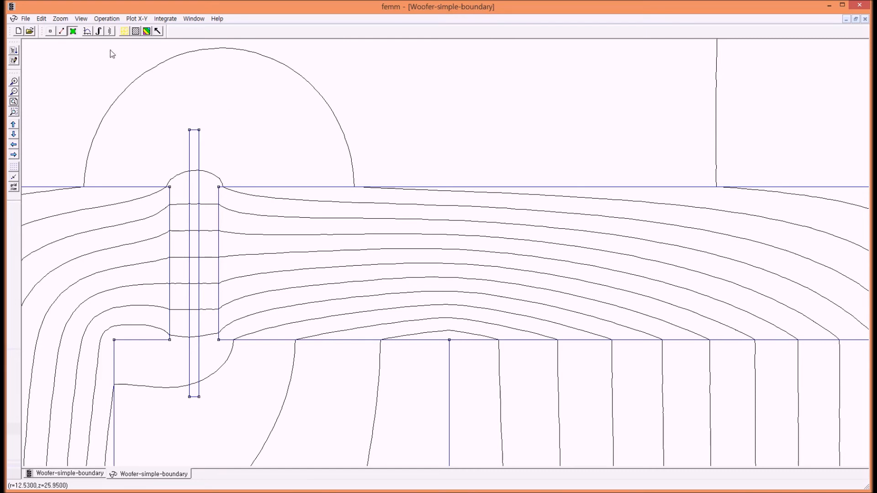
click(61, 31)
click(195, 130)
click(195, 398)
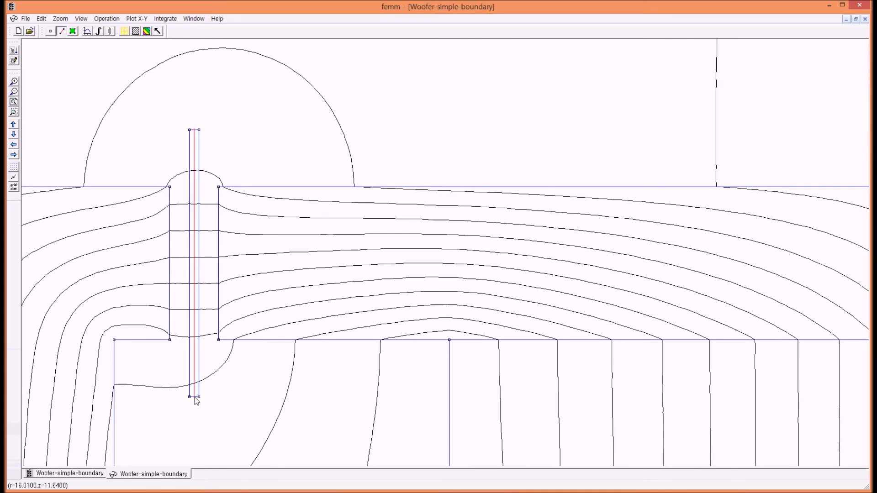
Set up a |B| plot with 150 points along the coil contour, written to a text file as Multicolumn text no legend.
click(87, 31)
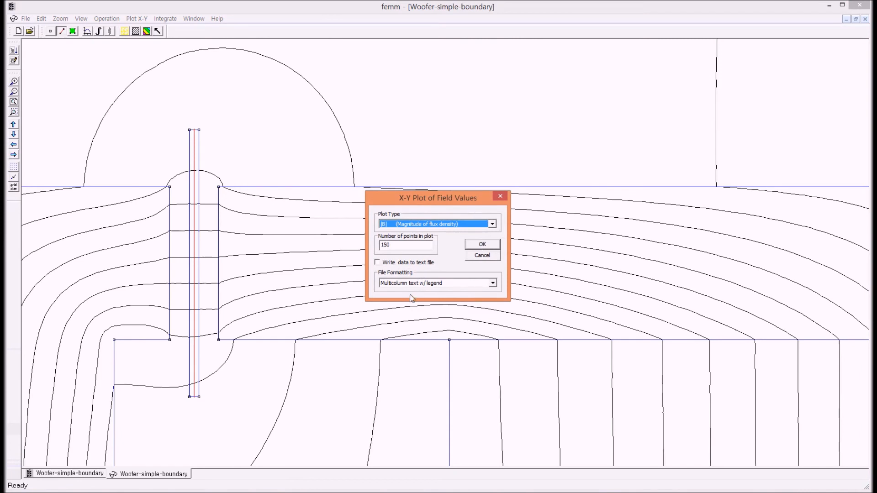
click(379, 263)
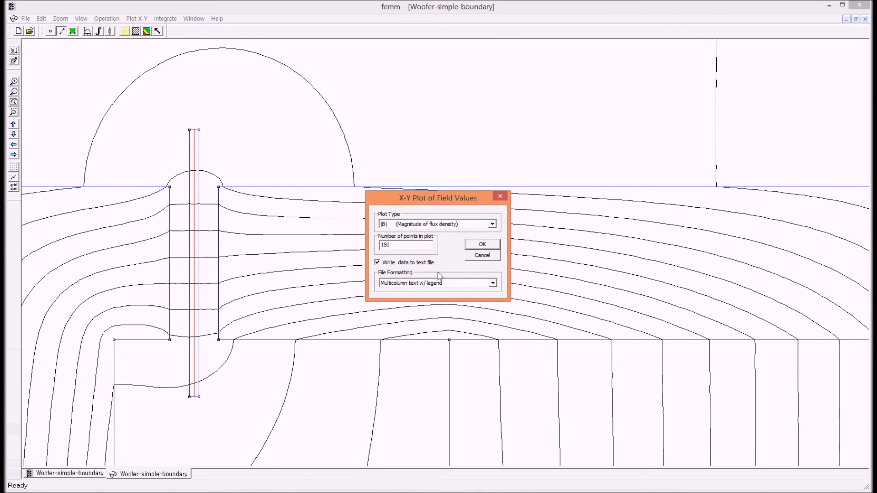
click(453, 284)
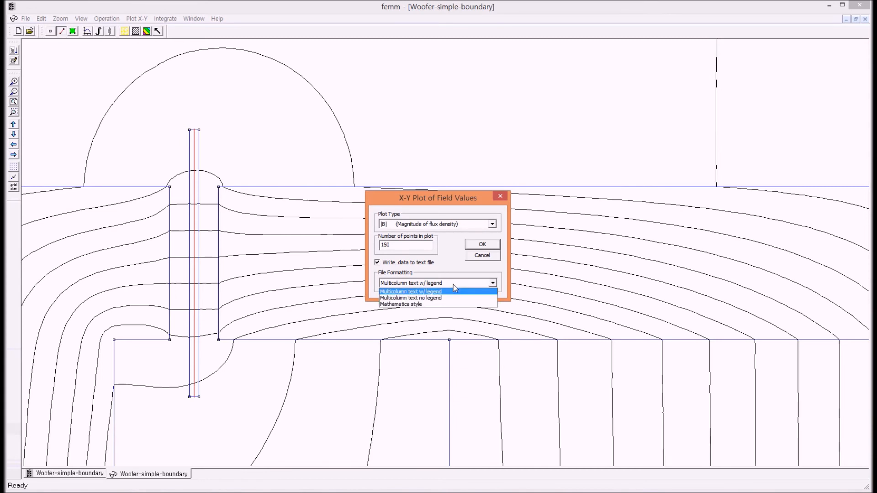
click(447, 299)
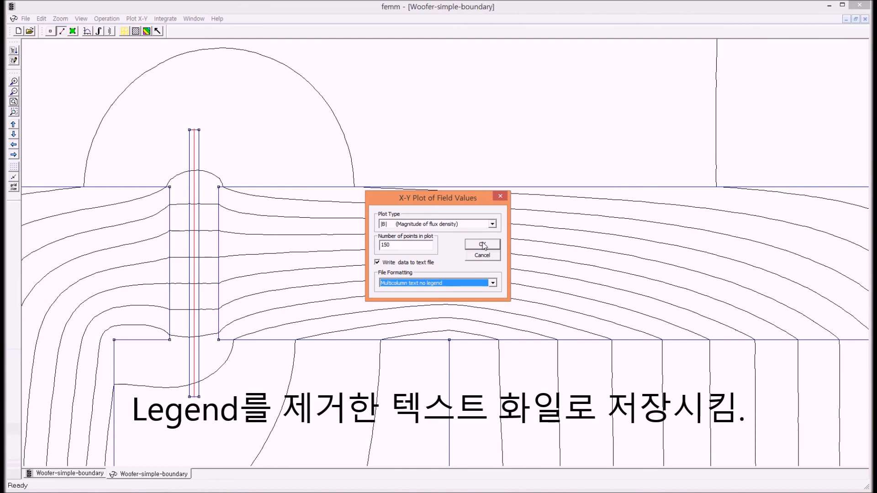
click(483, 245)
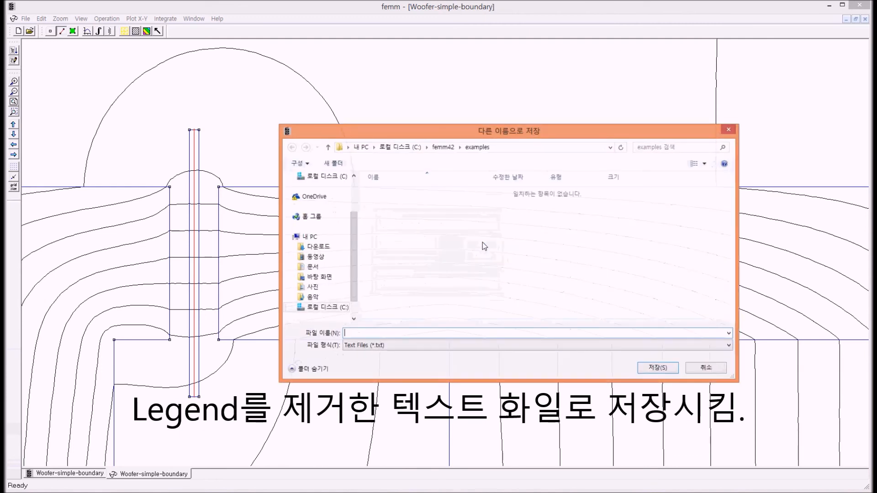
Save the |B| plot data to the desktop (바탕 화면) as a text file named b curve.
click(320, 277)
click(378, 333)
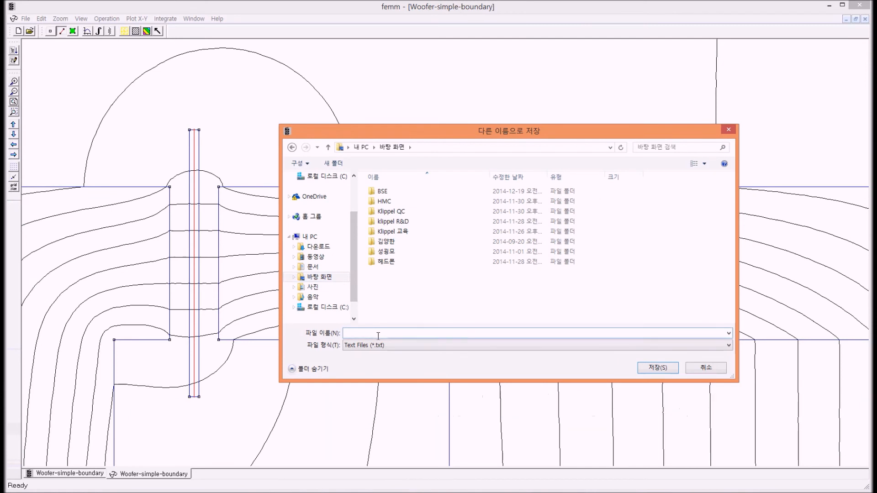
text(b)
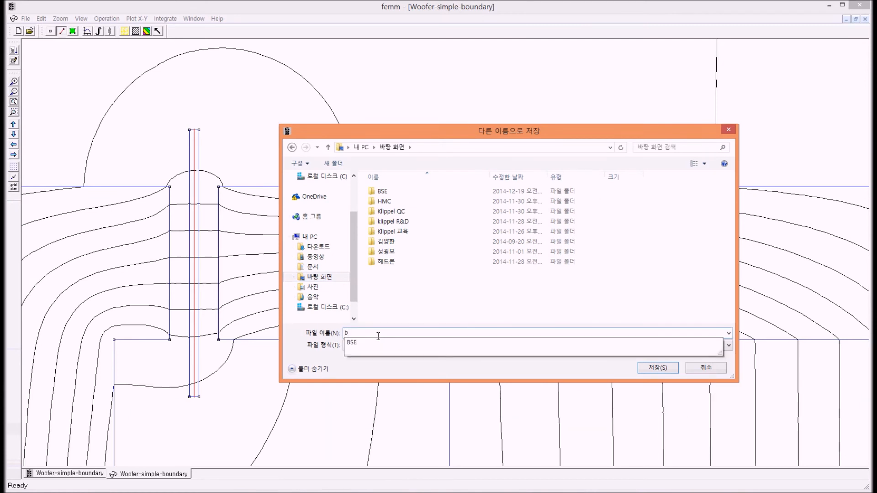
text( curve)
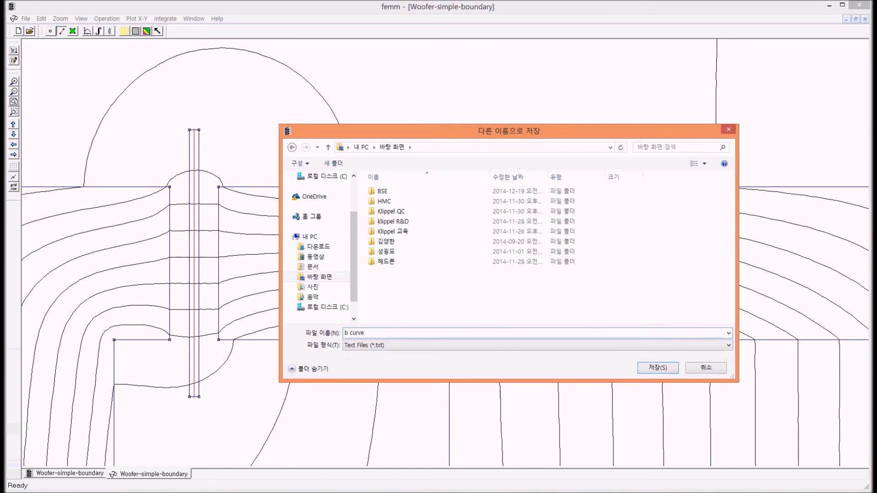
key(Return)
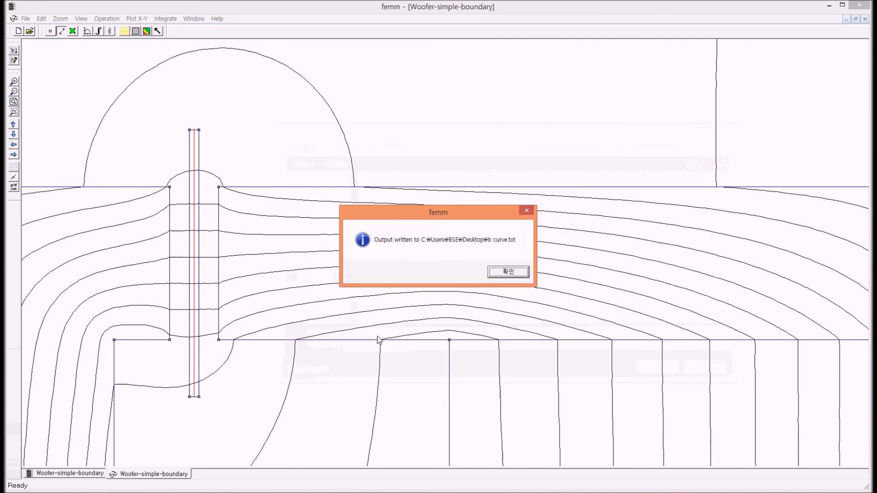
click(494, 273)
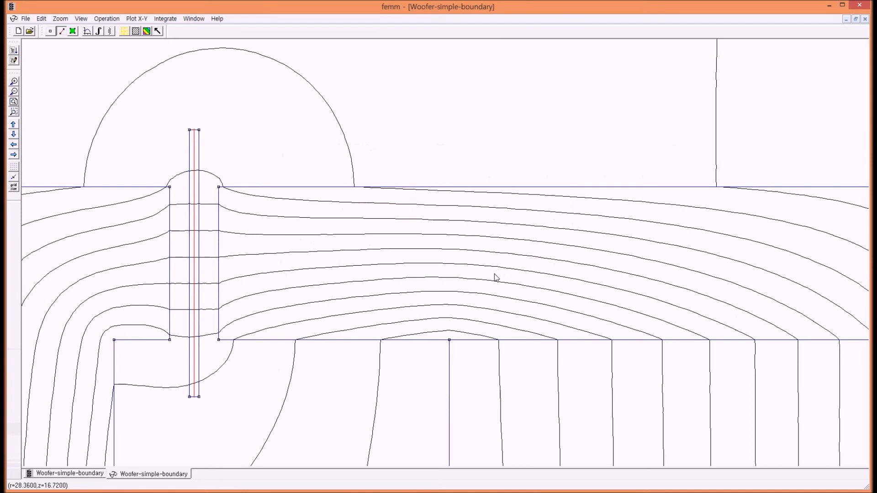
Open the exported b curve text file from the desktop, review its two columns of values, and close it.
click(859, 7)
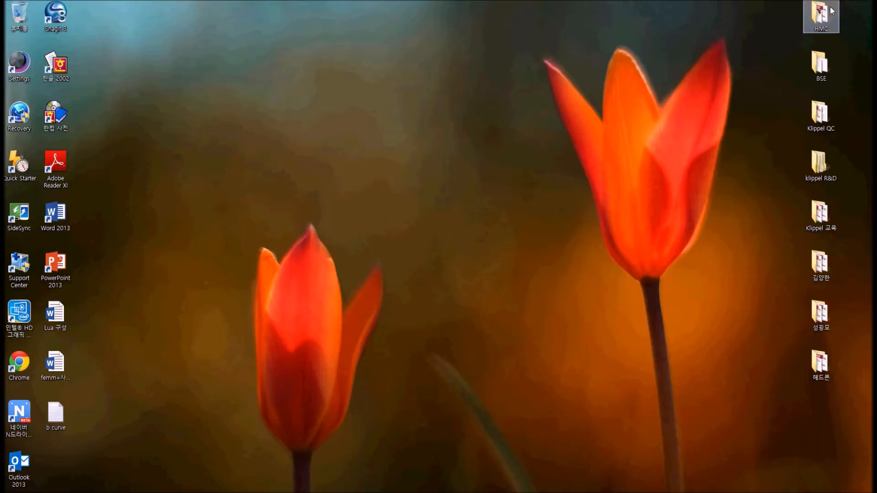
double_click(62, 418)
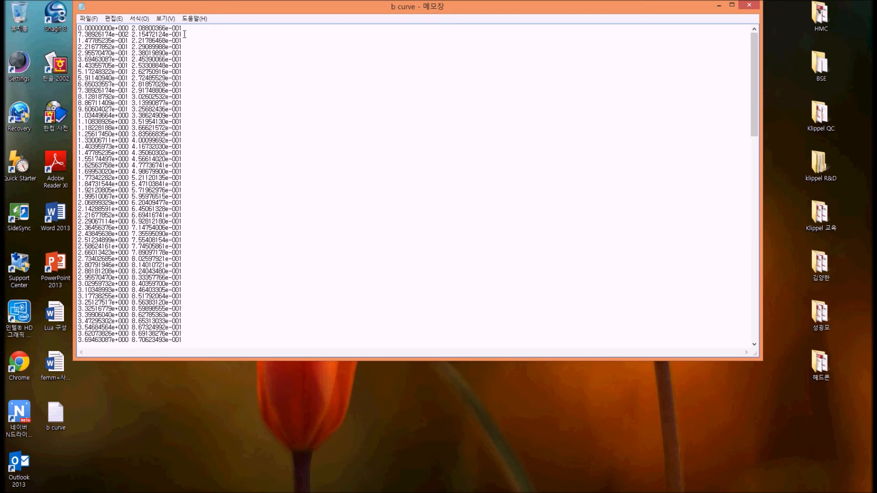
scroll(190, 66, down, 11)
scroll(190, 67, up, 11)
click(748, 7)
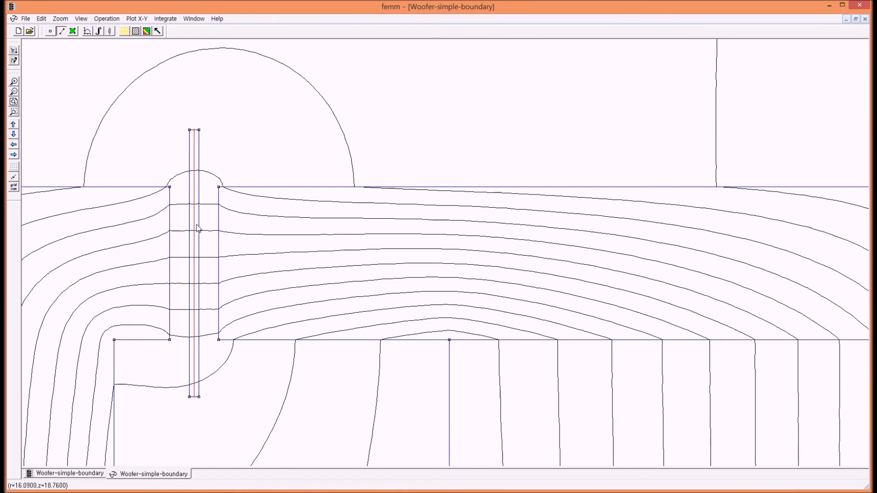
Clear the contour and compute the Lorentz force (J x B) block integral over the coil region.
key(Escape)
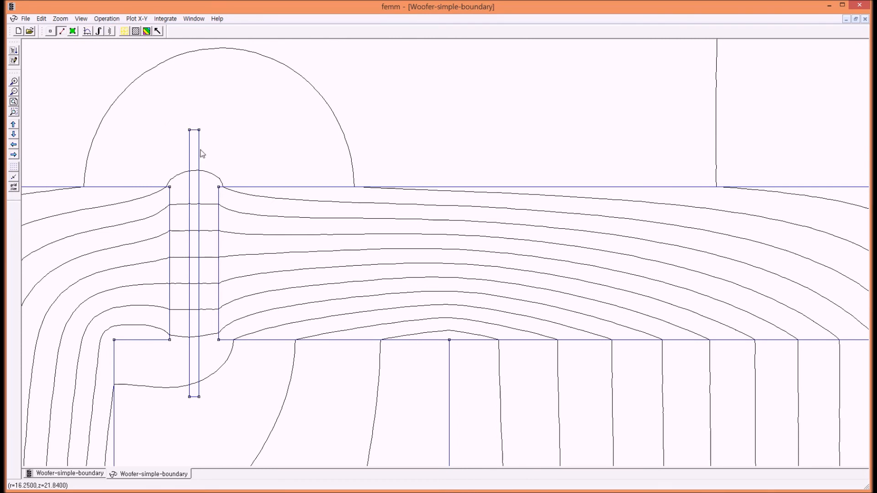
click(72, 31)
click(195, 183)
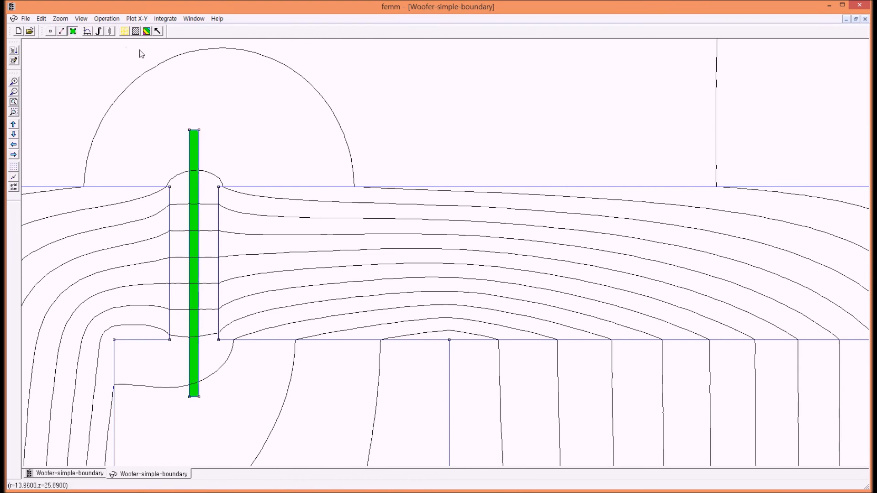
click(100, 32)
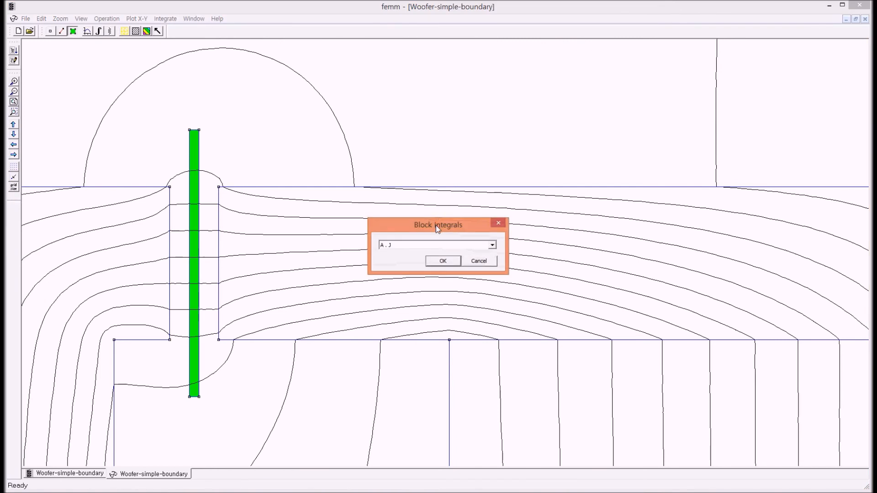
click(438, 244)
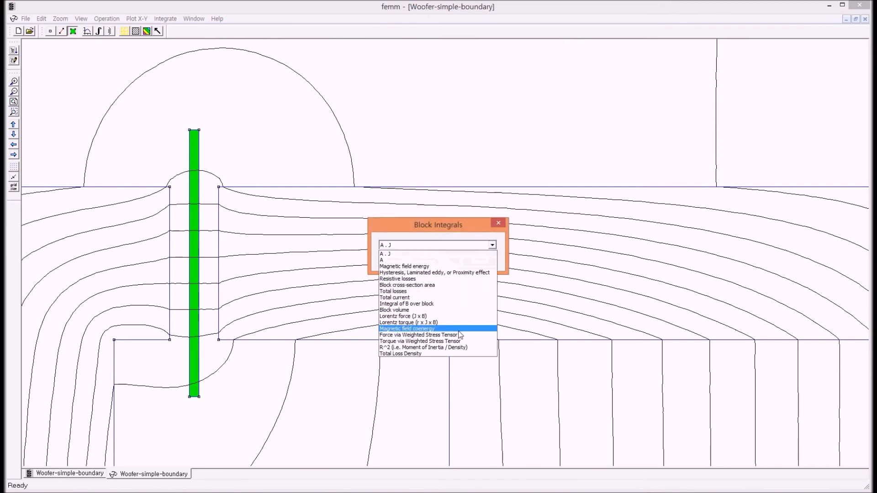
click(409, 316)
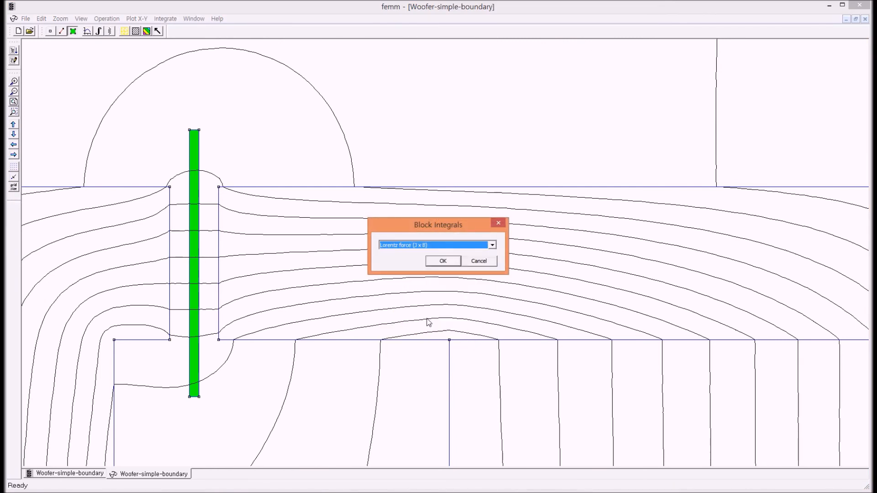
click(445, 260)
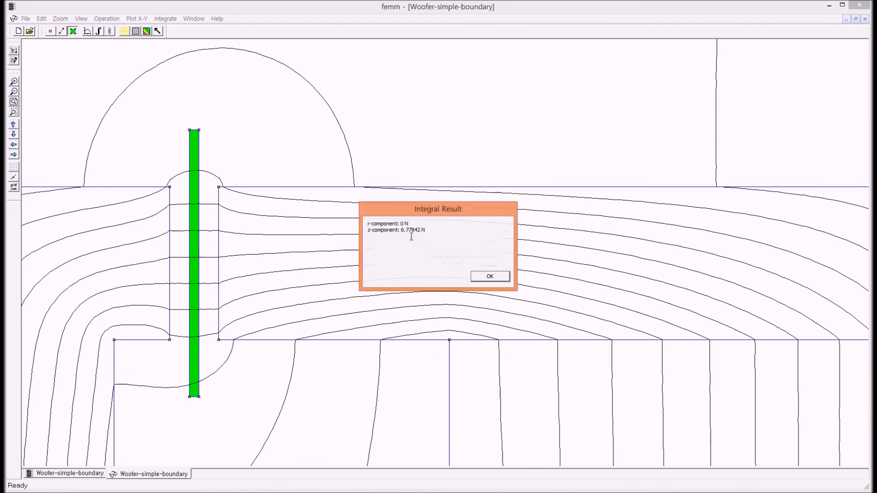
drag(401, 230, 429, 231)
click(489, 277)
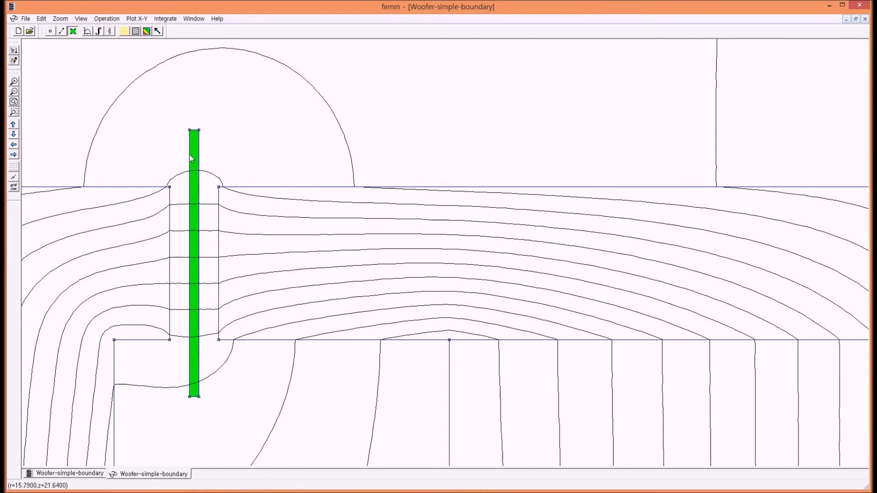
Run the Lua script getblcurve.lua from the femm42 examples folder on drive C.
click(26, 19)
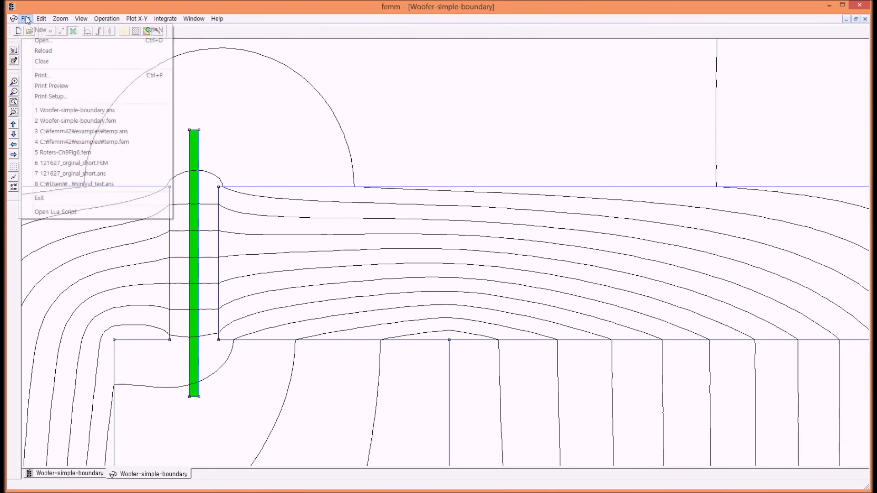
click(72, 215)
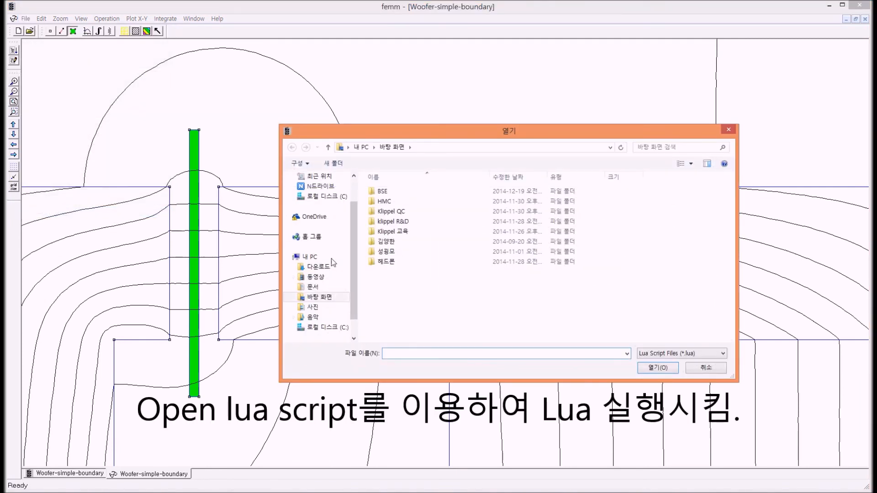
scroll(352, 284, up, 1)
scroll(352, 286, down, 2)
click(322, 307)
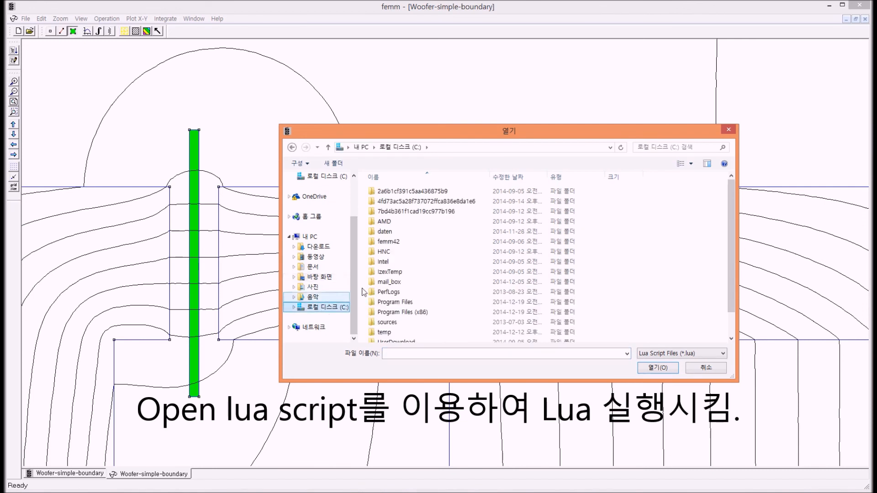
double_click(394, 243)
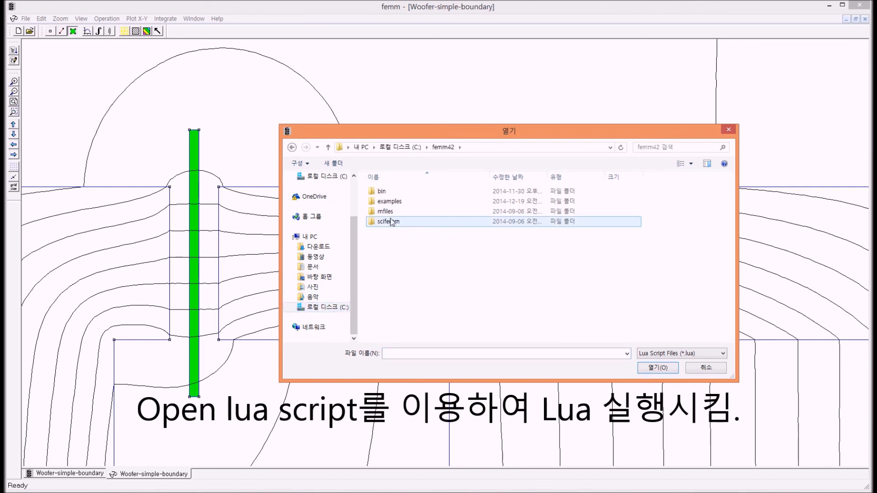
double_click(392, 204)
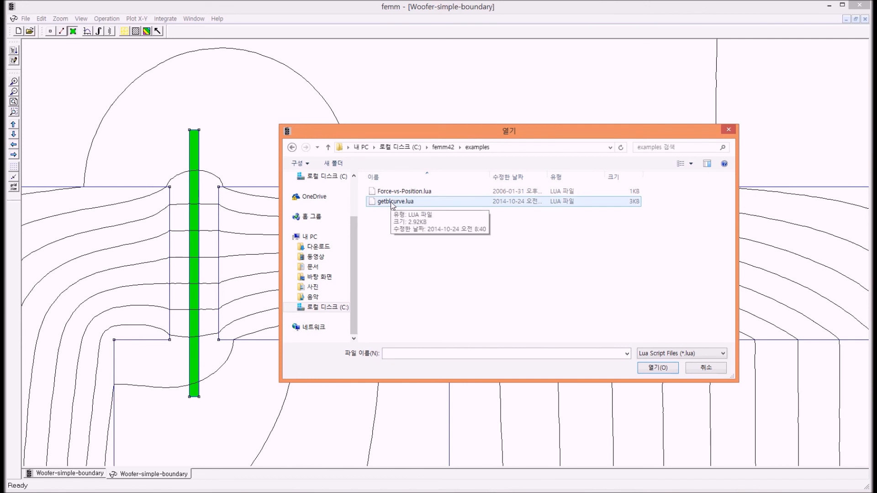
click(392, 203)
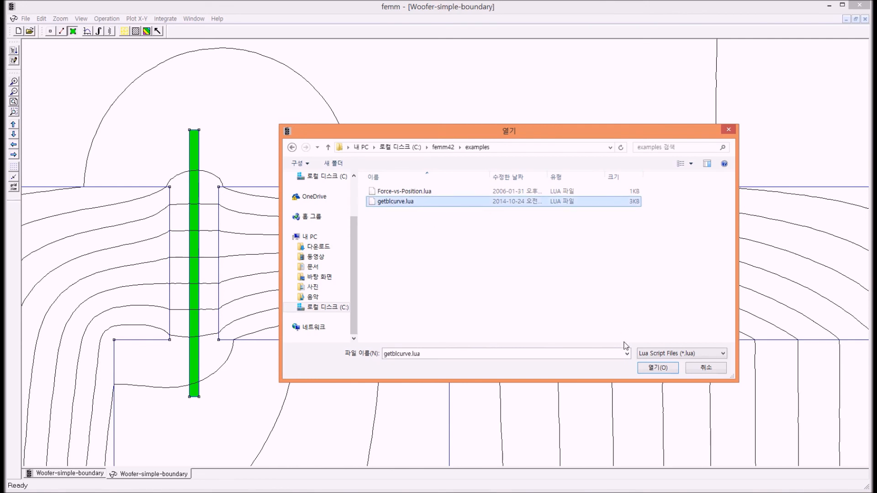
click(657, 369)
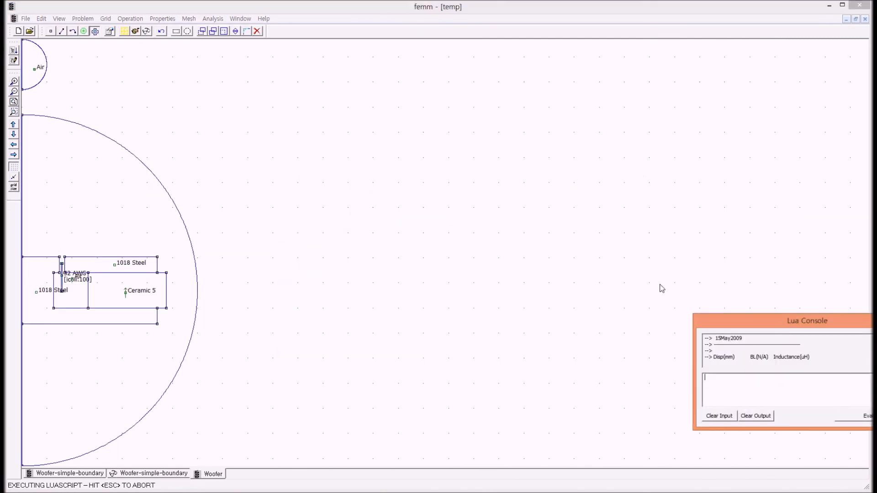
Bring the Lua Console fully into view and check the displacement, BL and inductance output of the running script.
drag(743, 322, 426, 60)
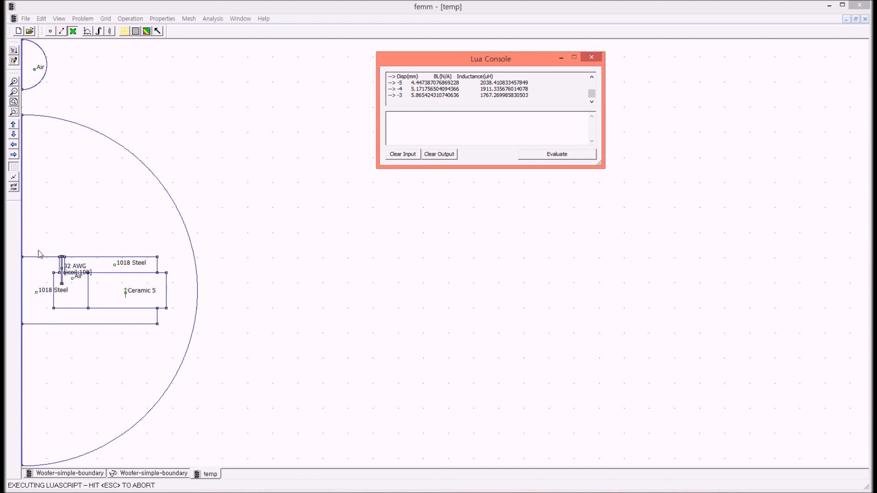
click(470, 117)
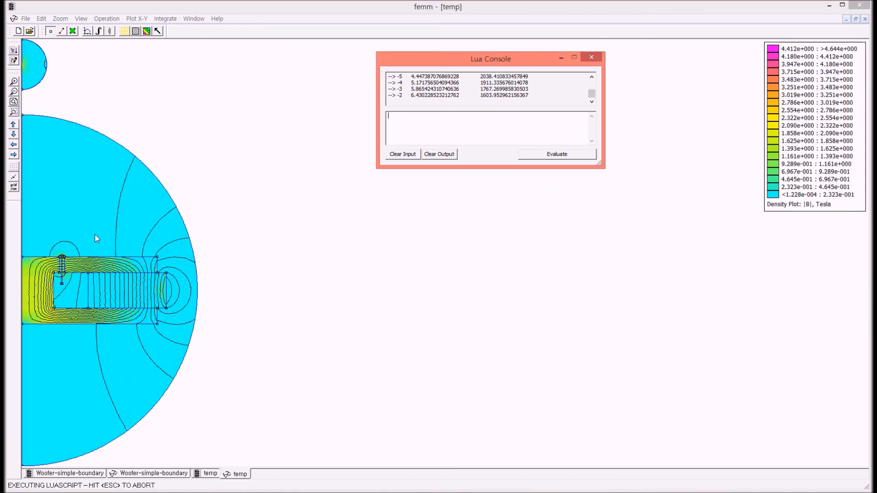
click(414, 113)
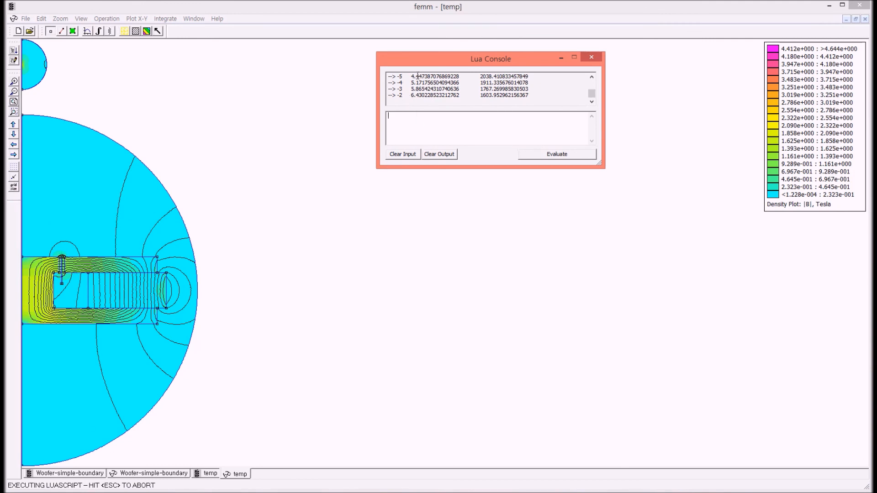